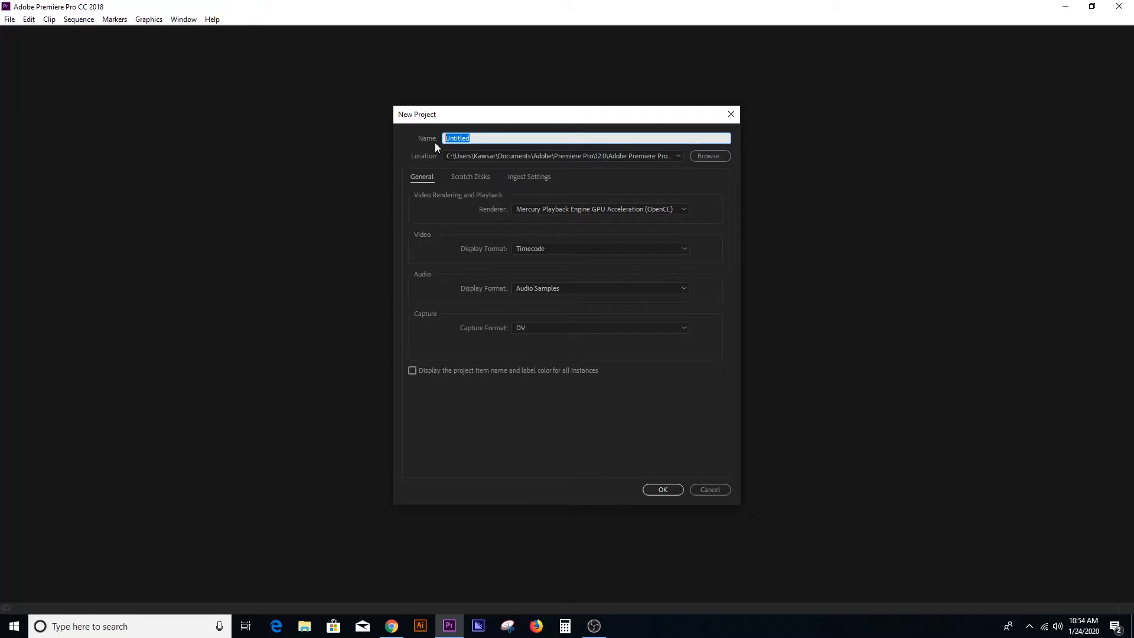
Name the new project Time Countdown and create it with the default settings.
{"action": "type", "text": "me Countdown"}
{"action": "left_click", "coordinate": [663, 489]}
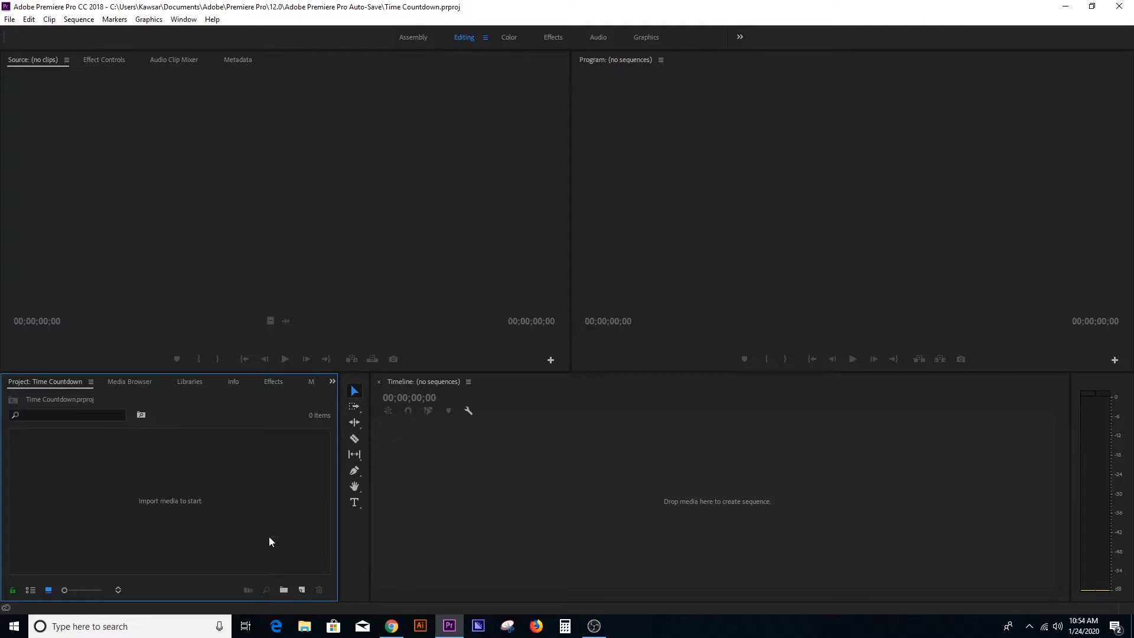
Create a 1920 x 1080 color matte in red ED1616 and name it Tme countdown.
{"action": "right_click", "coordinate": [200, 502]}
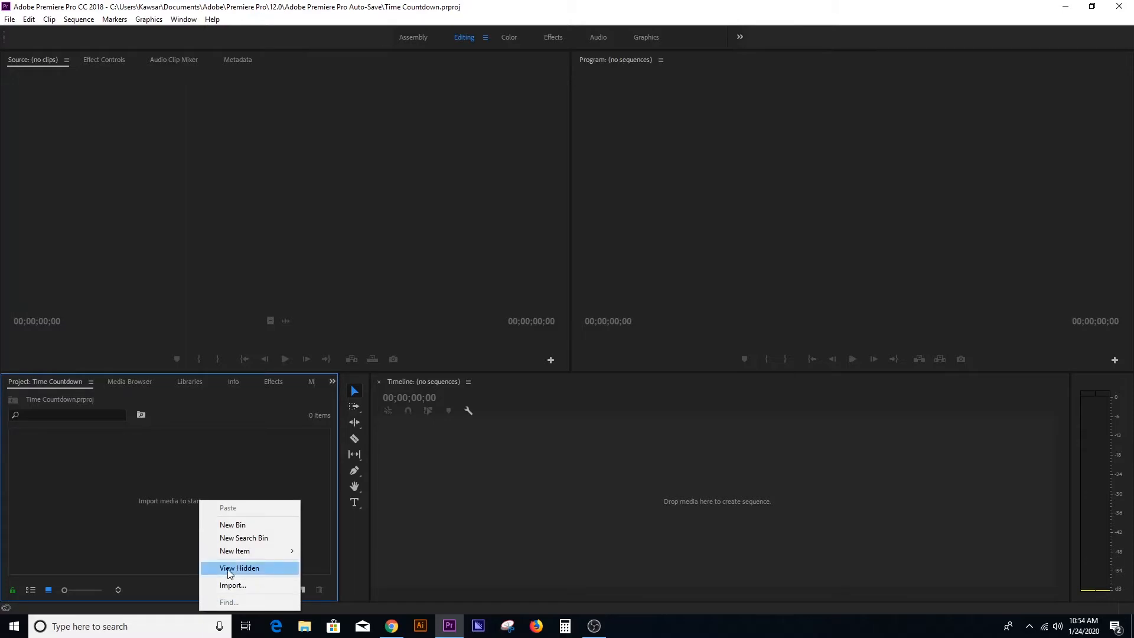
{"action": "mouse_move", "coordinate": [239, 557]}
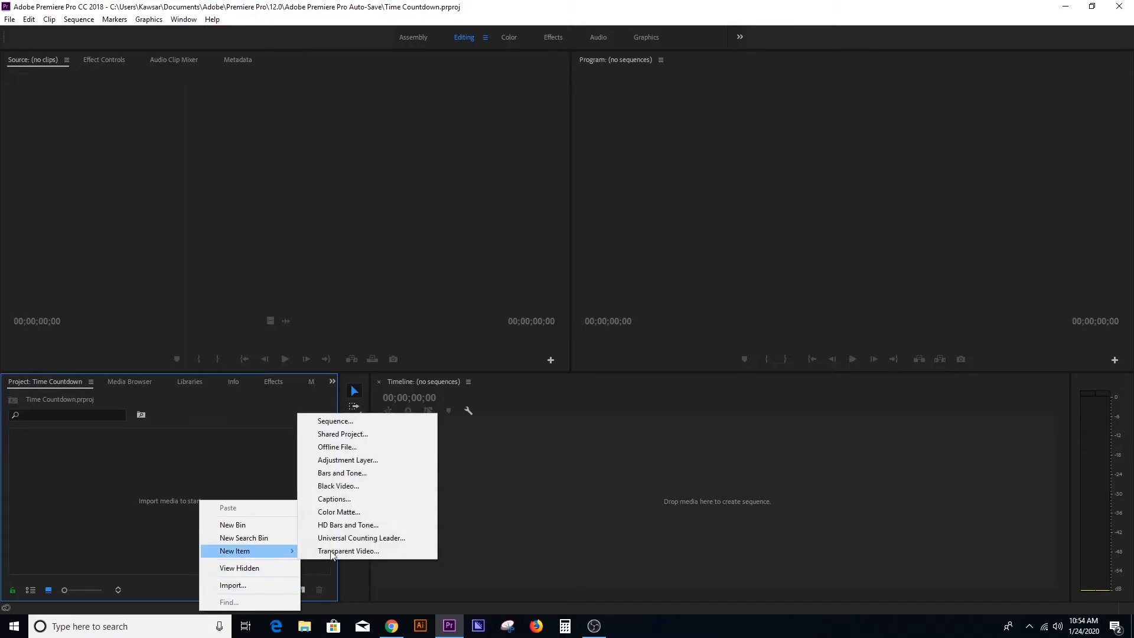
{"action": "left_click", "coordinate": [348, 513]}
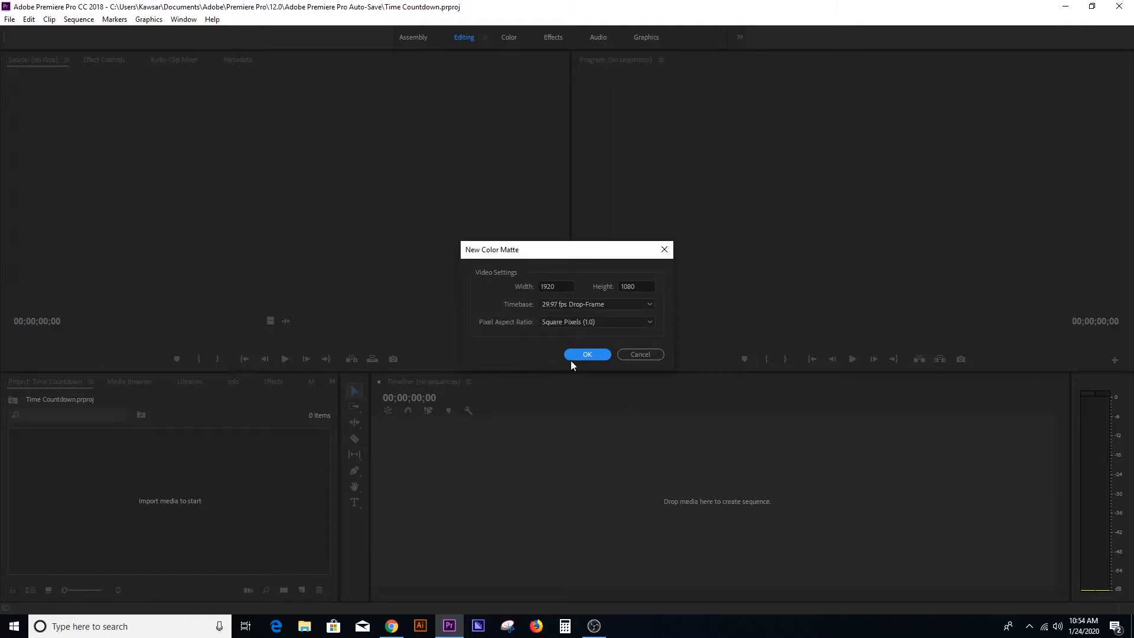
{"action": "left_click", "coordinate": [587, 355]}
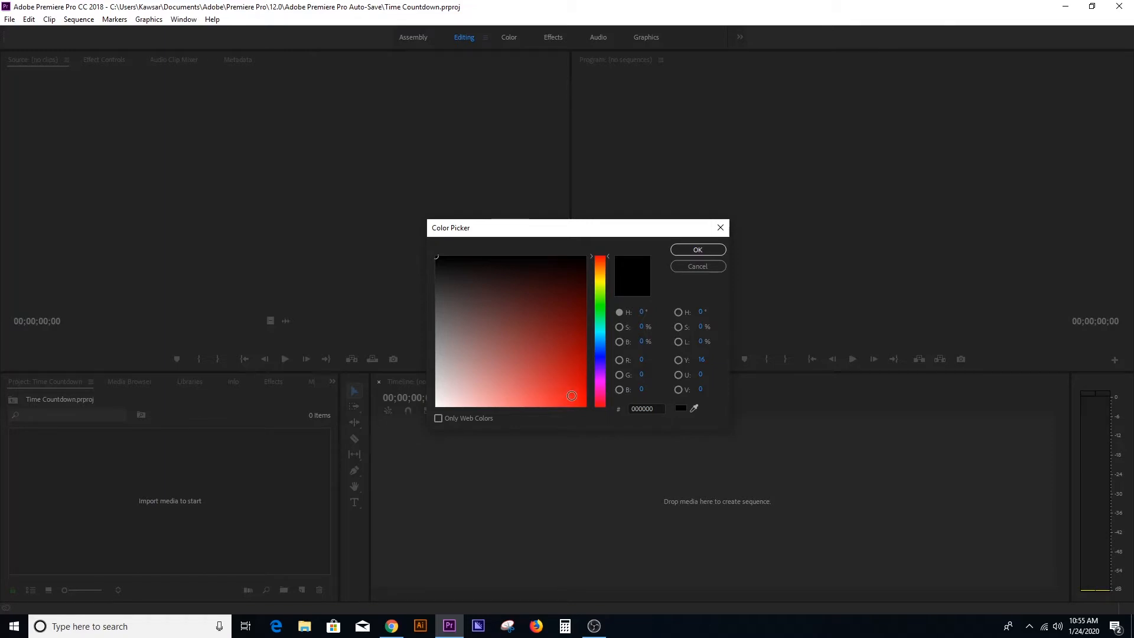
{"action": "left_click", "coordinate": [571, 395]}
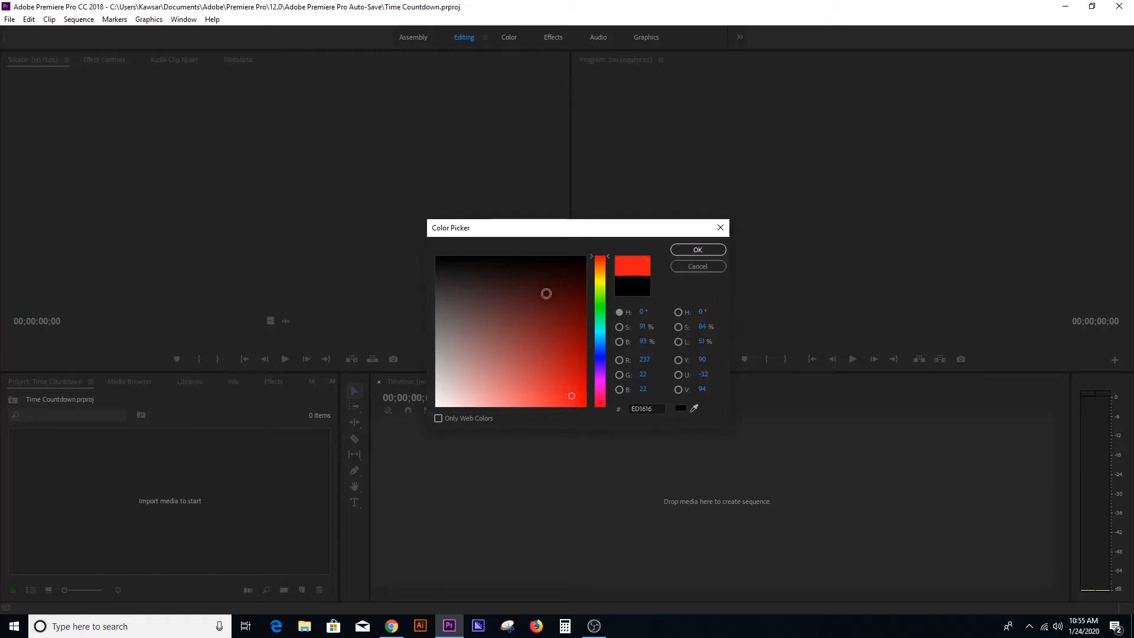
{"action": "left_click", "coordinate": [712, 250]}
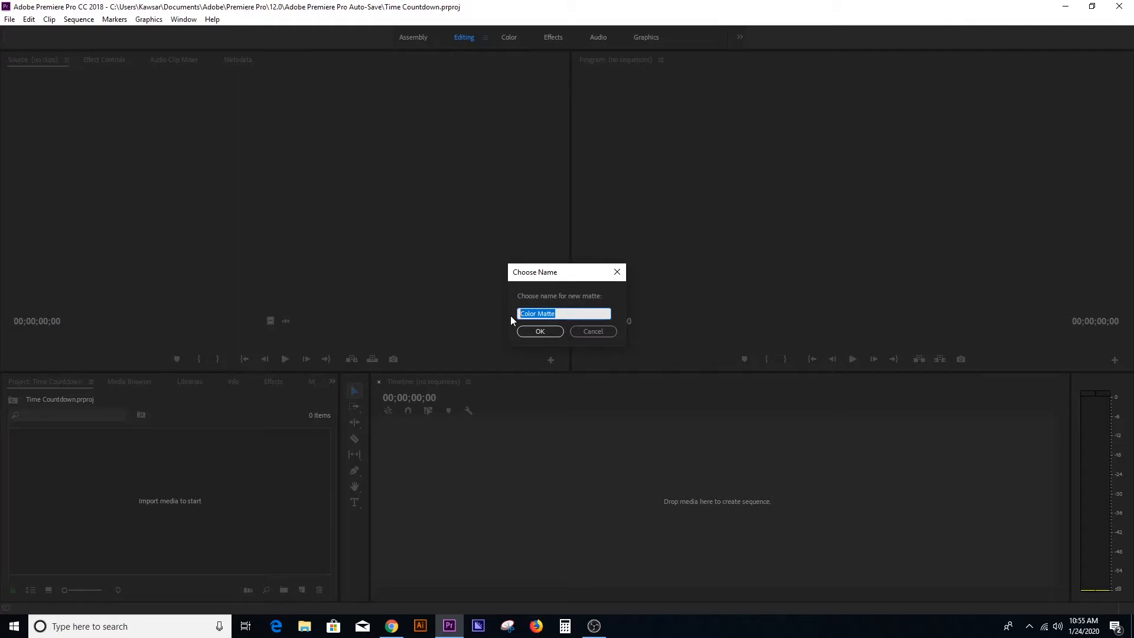
{"action": "type", "text": "Tme countdown"}
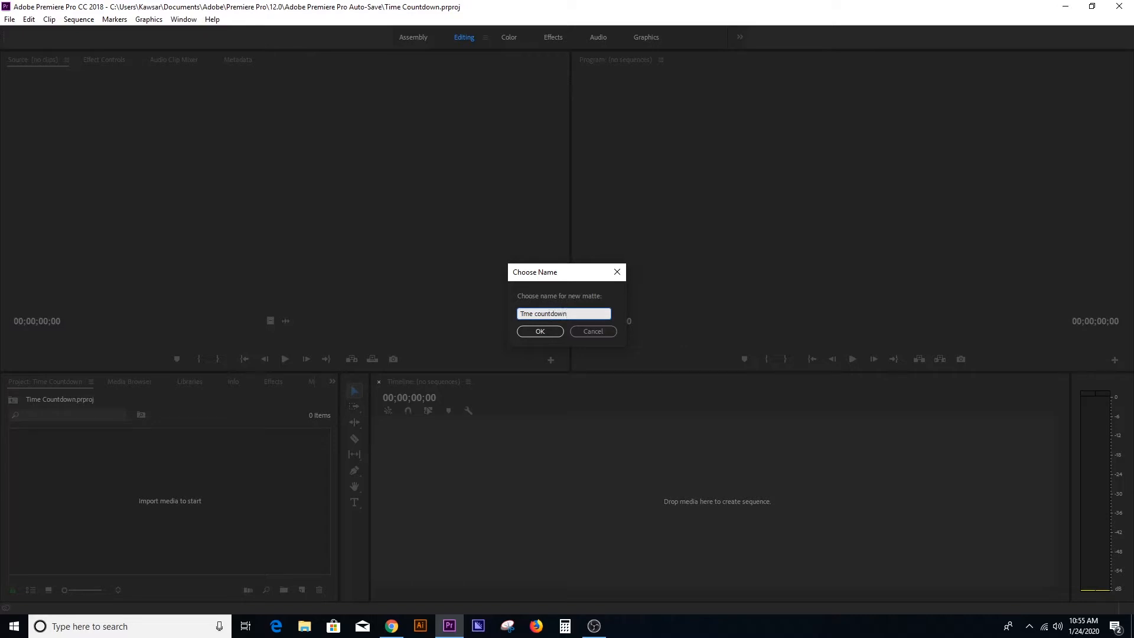
{"action": "left_click", "coordinate": [553, 330]}
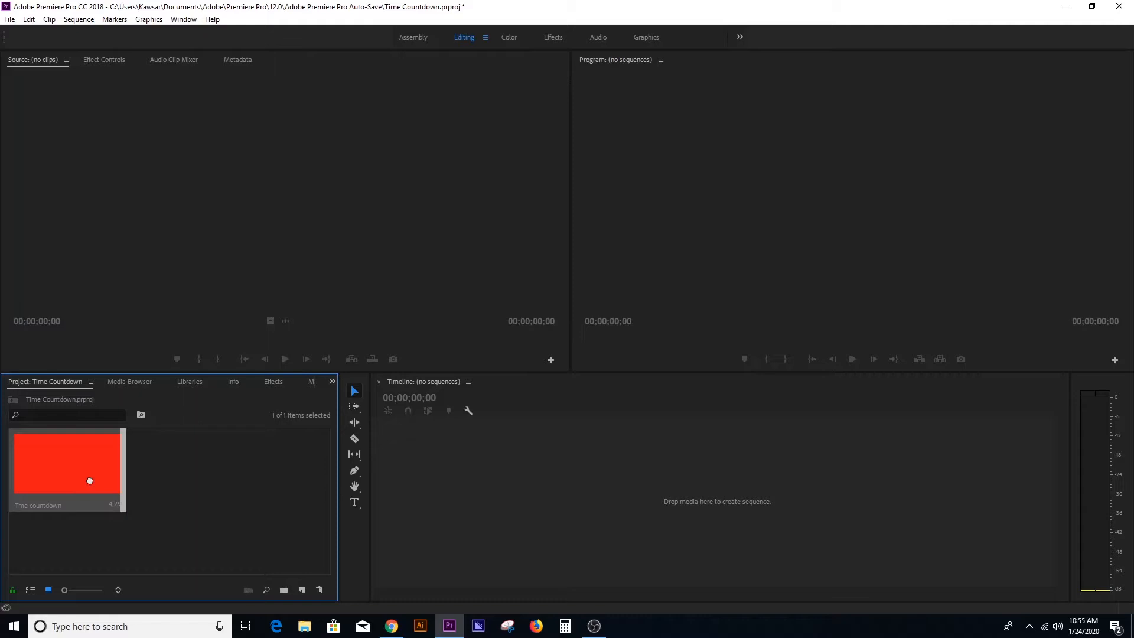
Create a sequence from the red matte and extend its clip to a duration of 00;00;10;00.
{"action": "left_click_drag", "start_coordinate": [104, 480], "coordinate": [414, 465]}
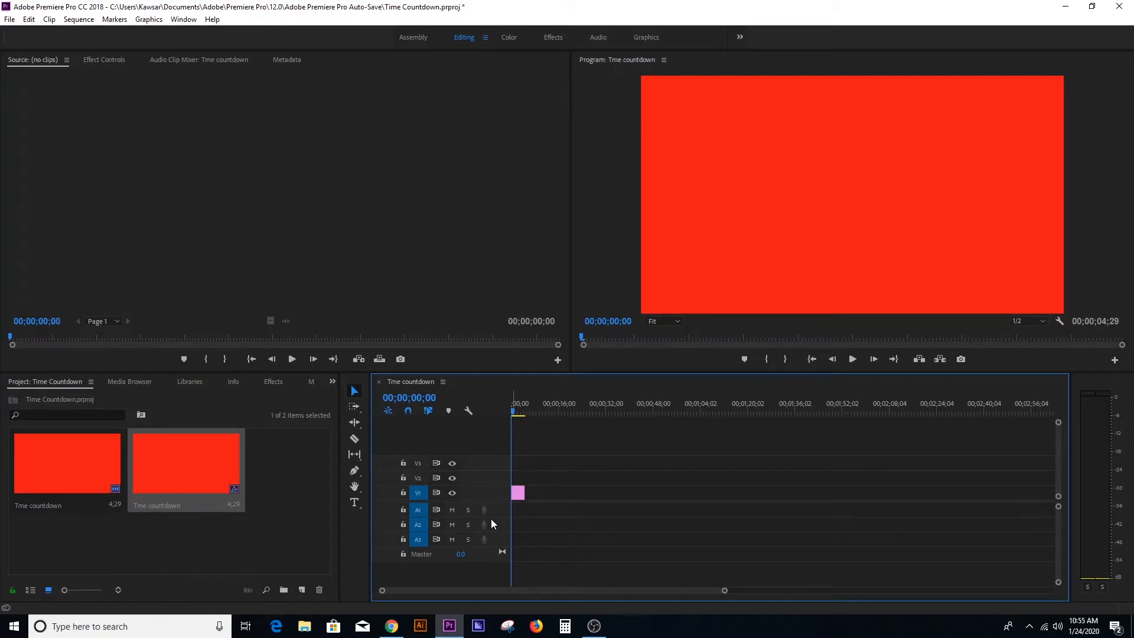
{"action": "left_click", "coordinate": [518, 492]}
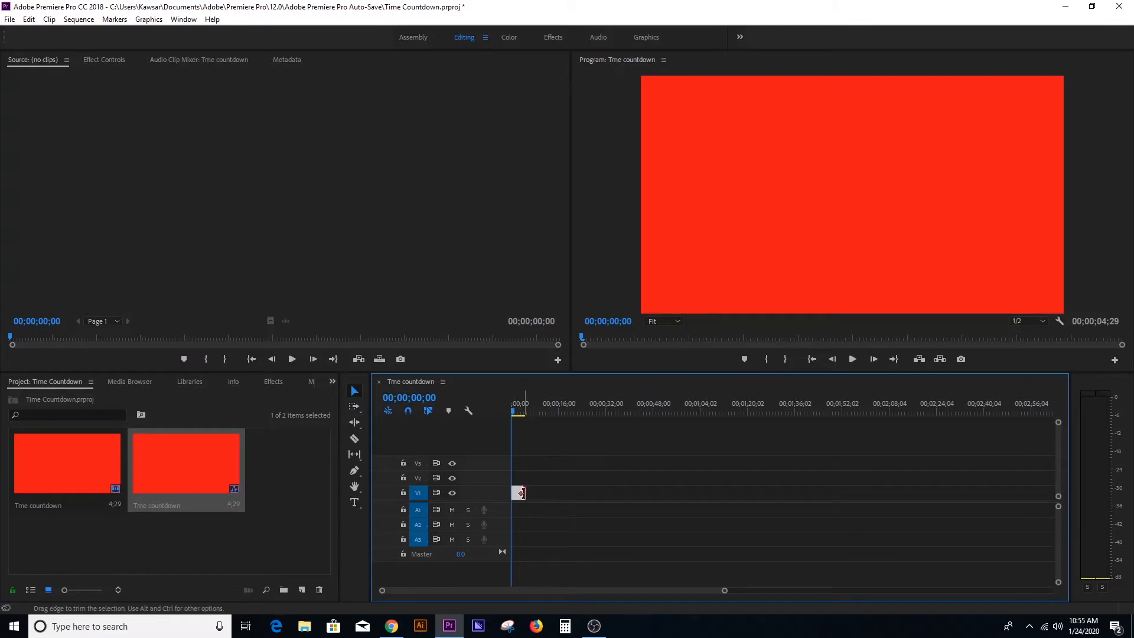
{"action": "left_click_drag", "start_coordinate": [521, 493], "coordinate": [566, 493]}
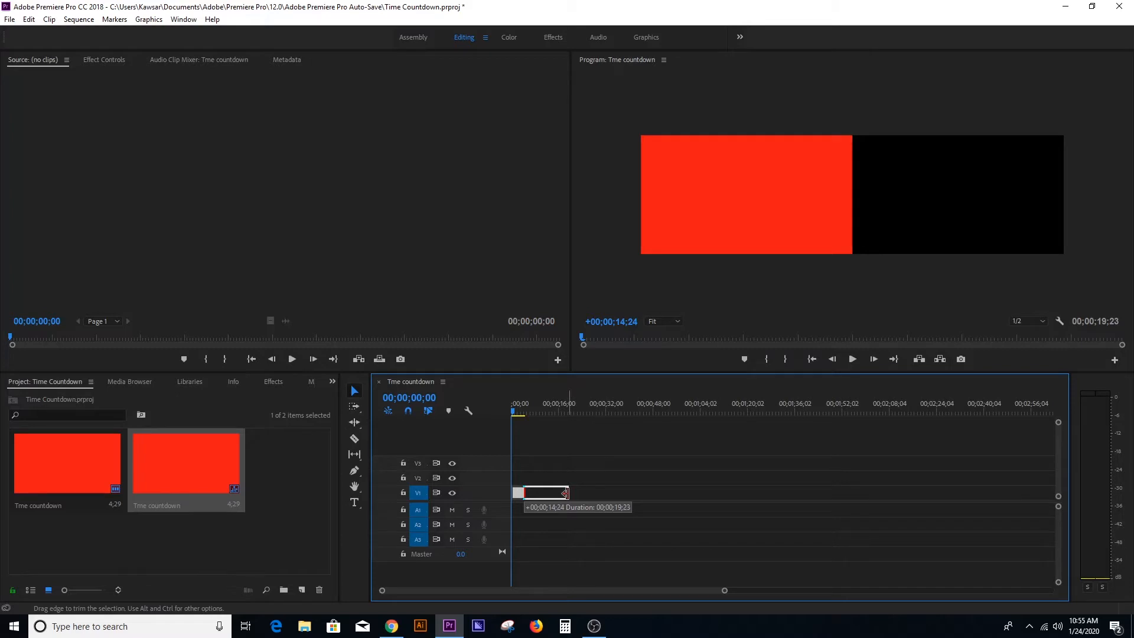
{"action": "left_click_drag", "start_coordinate": [565, 493], "coordinate": [537, 496]}
{"action": "left_click_drag", "start_coordinate": [537, 497], "coordinate": [537, 499]}
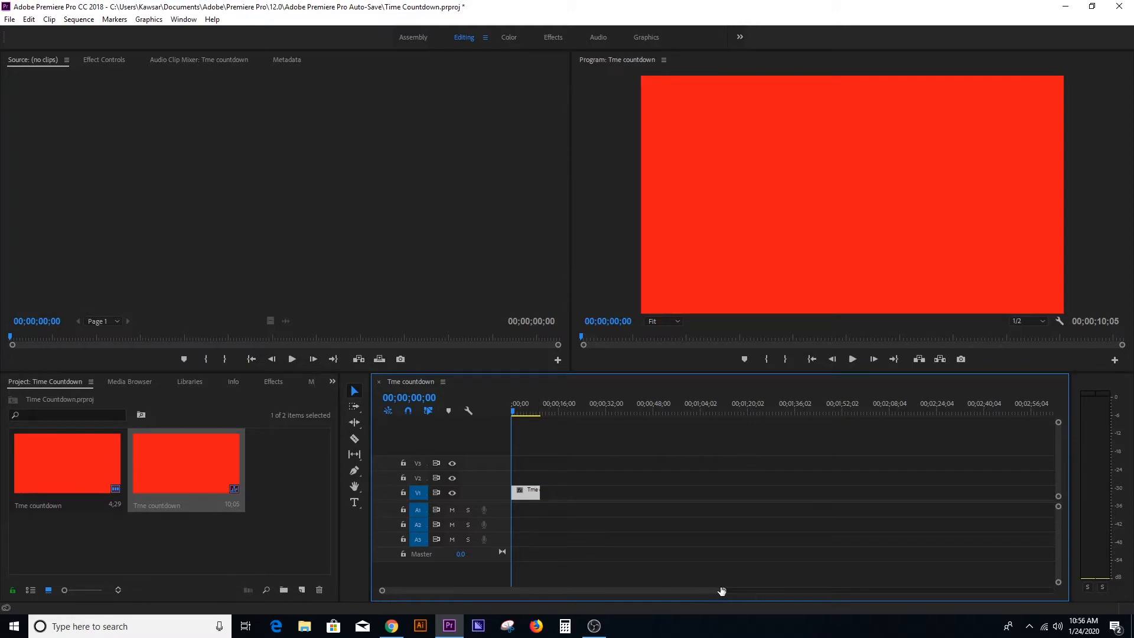
{"action": "left_click_drag", "start_coordinate": [723, 590], "coordinate": [633, 590]}
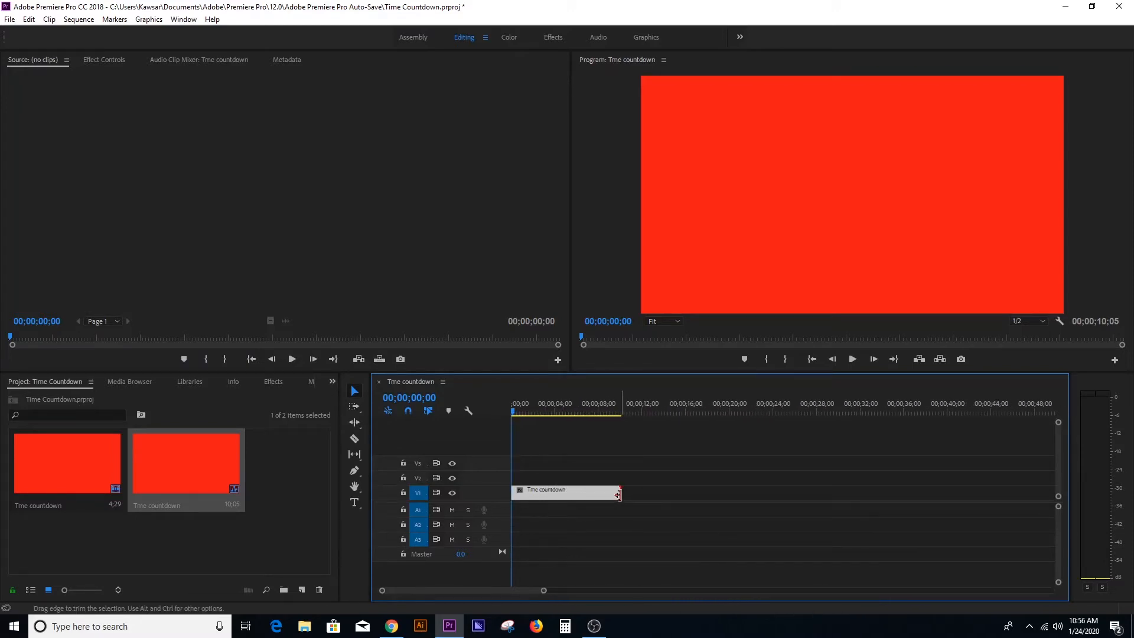
{"action": "left_click_drag", "start_coordinate": [618, 495], "coordinate": [618, 495]}
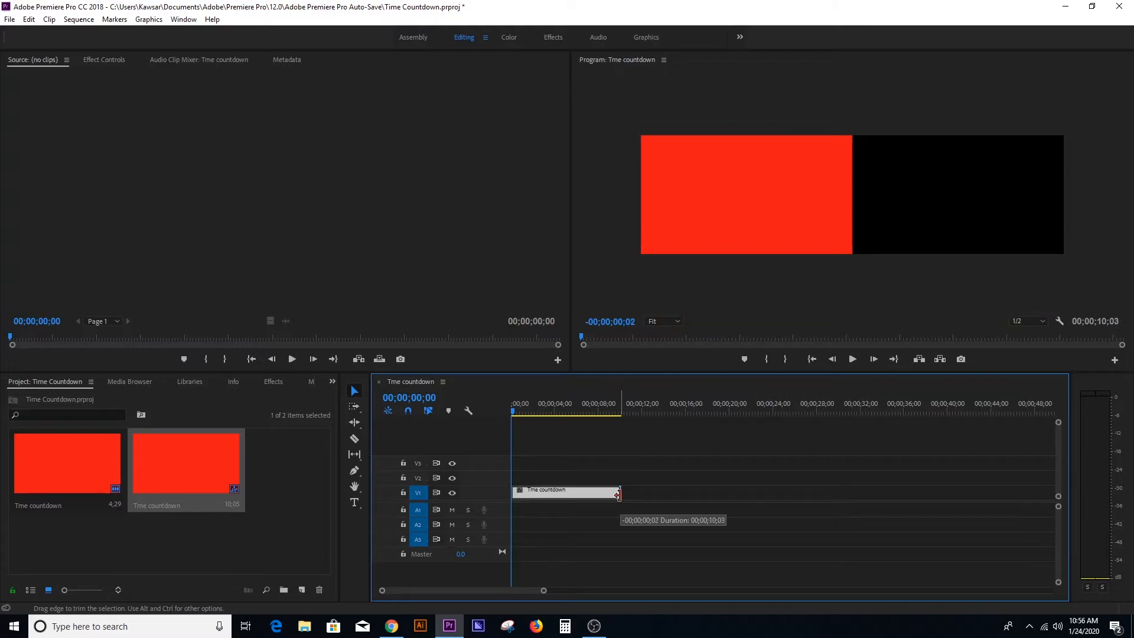
{"action": "left_click_drag", "start_coordinate": [619, 495], "coordinate": [618, 495]}
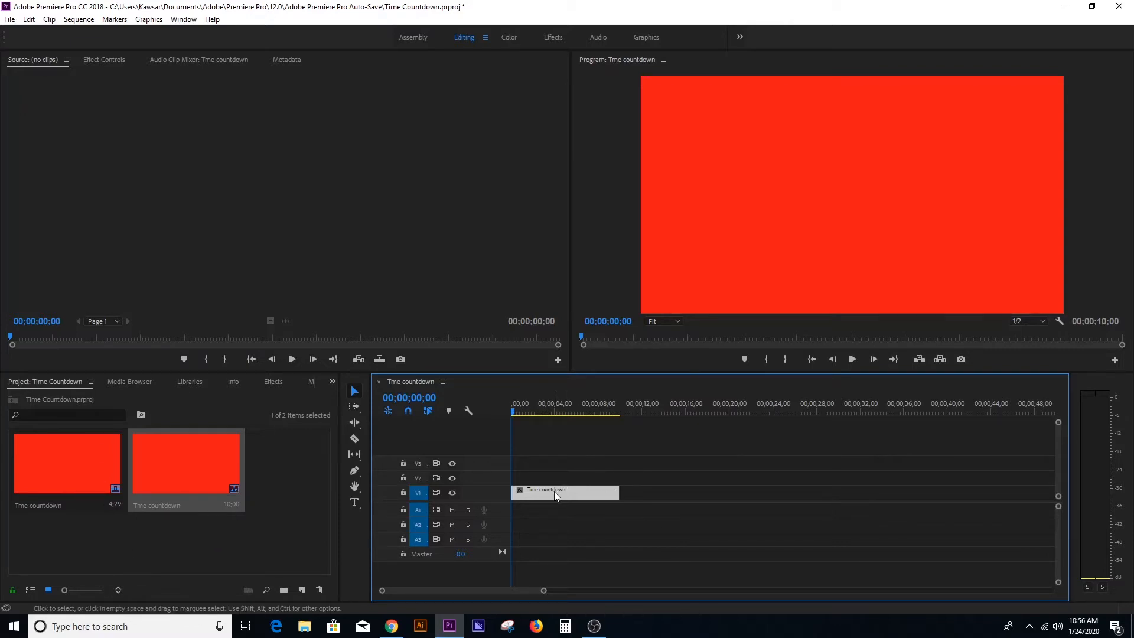
Give the matte clip a Lumetri Color vignette with an amount of 0.3, and return to the Editing workspace.
{"action": "left_click", "coordinate": [508, 37]}
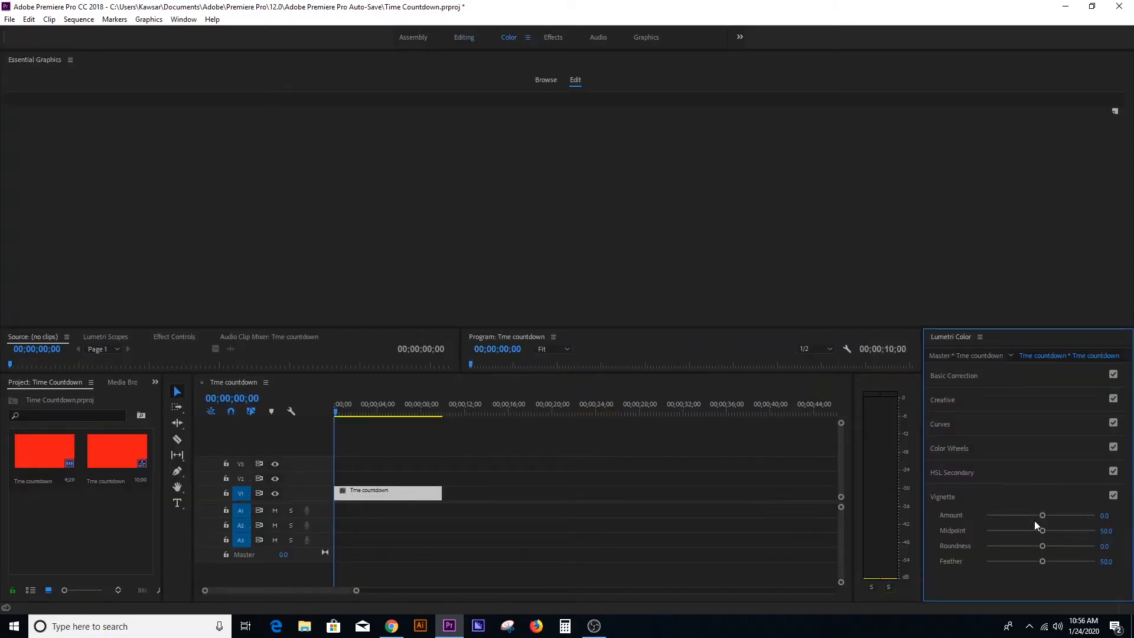
{"action": "left_click_drag", "start_coordinate": [1043, 515], "coordinate": [1047, 515]}
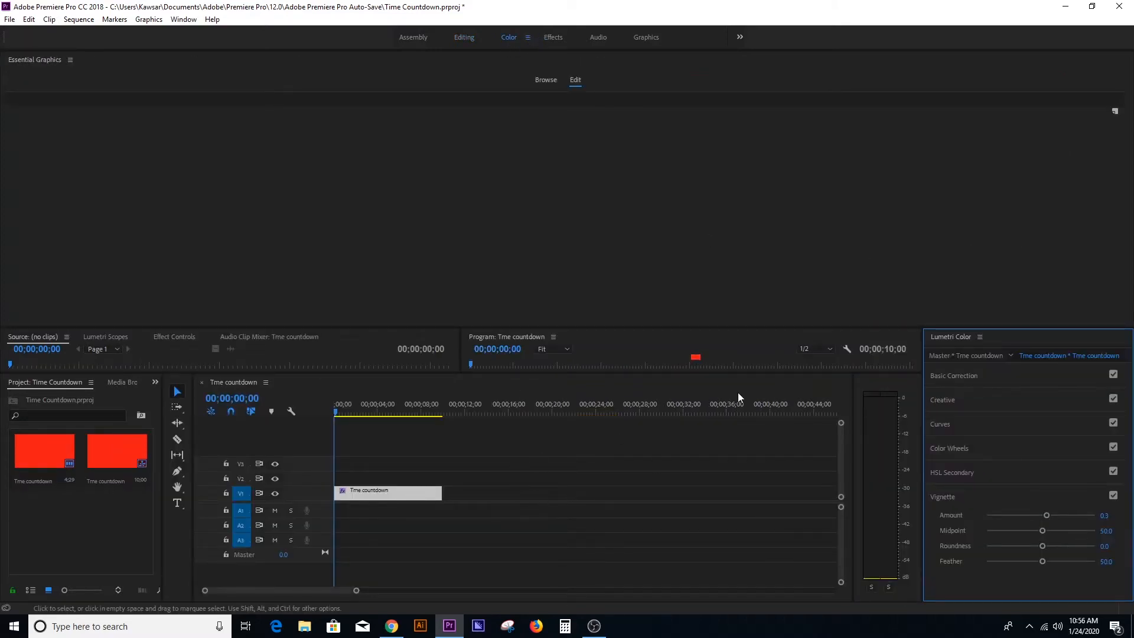
{"action": "left_click", "coordinate": [465, 37]}
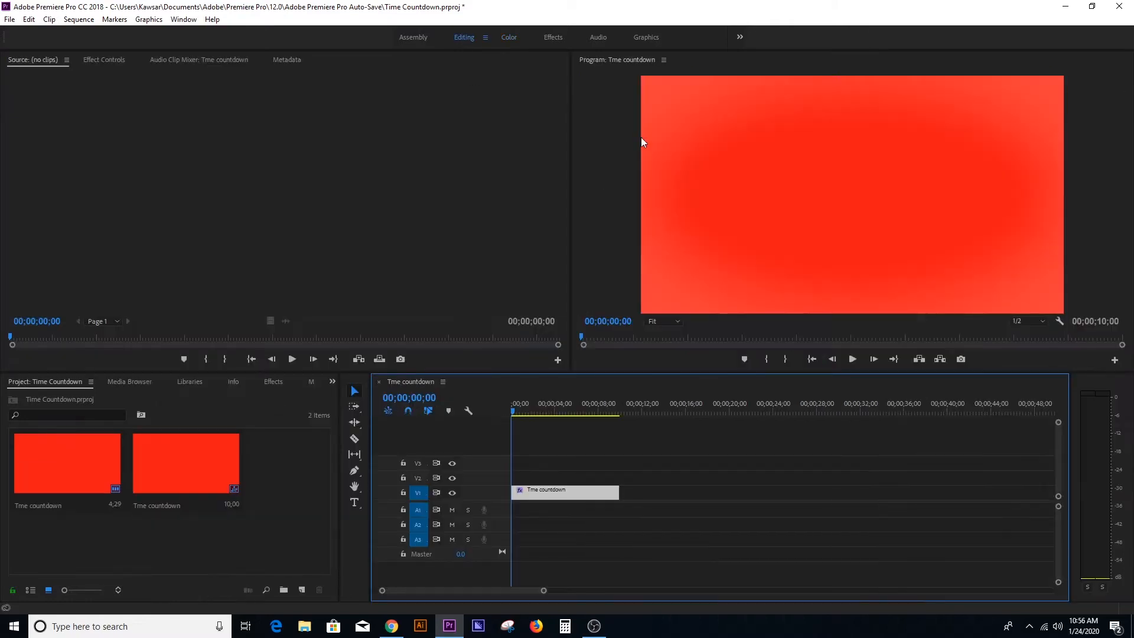
Fine-tune the amount, roundness and feather of the matte clip's Lumetri vignette for a softer light border.
{"action": "left_click", "coordinate": [108, 59]}
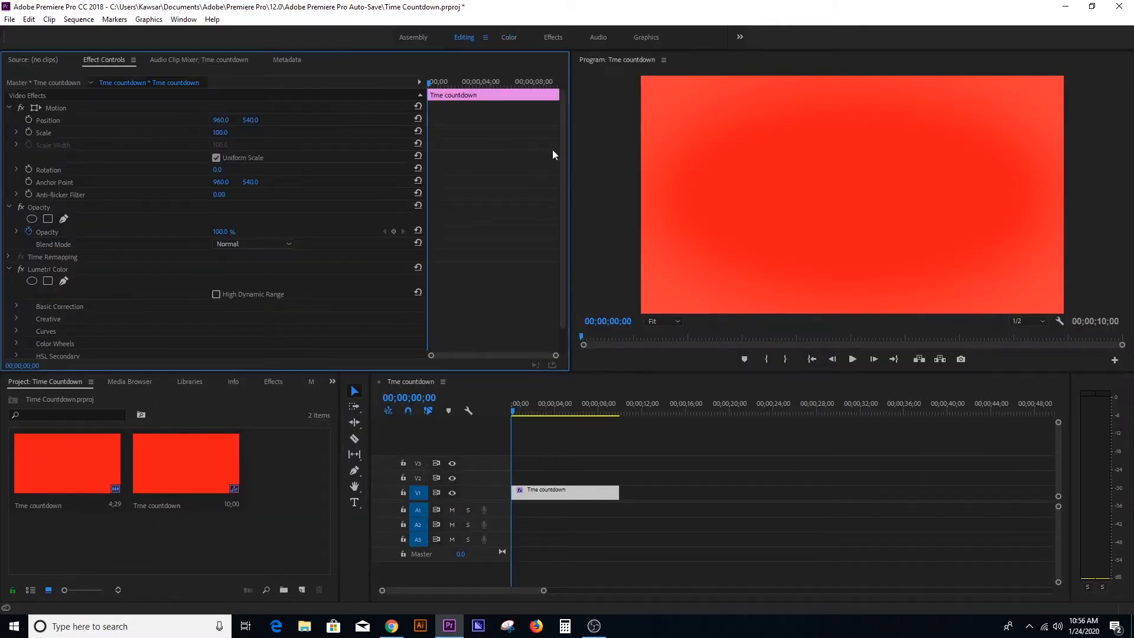
{"action": "scroll", "coordinate": [561, 151], "scroll_direction": "down", "scroll_amount": 1}
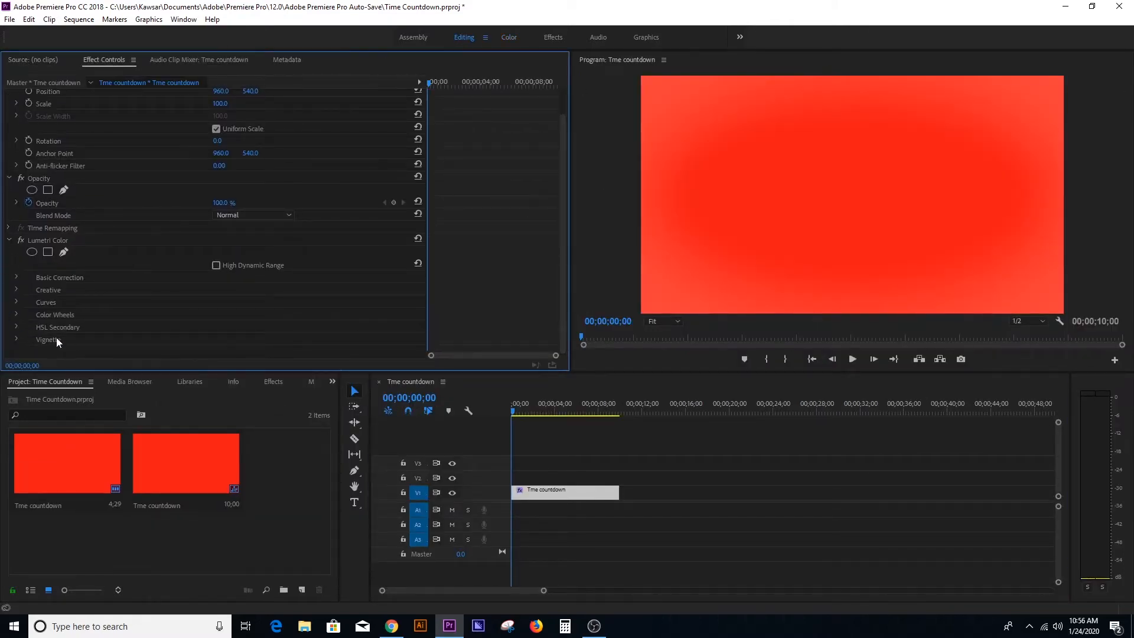
{"action": "left_click", "coordinate": [17, 339]}
{"action": "left_click_drag", "start_coordinate": [564, 271], "coordinate": [558, 317]}
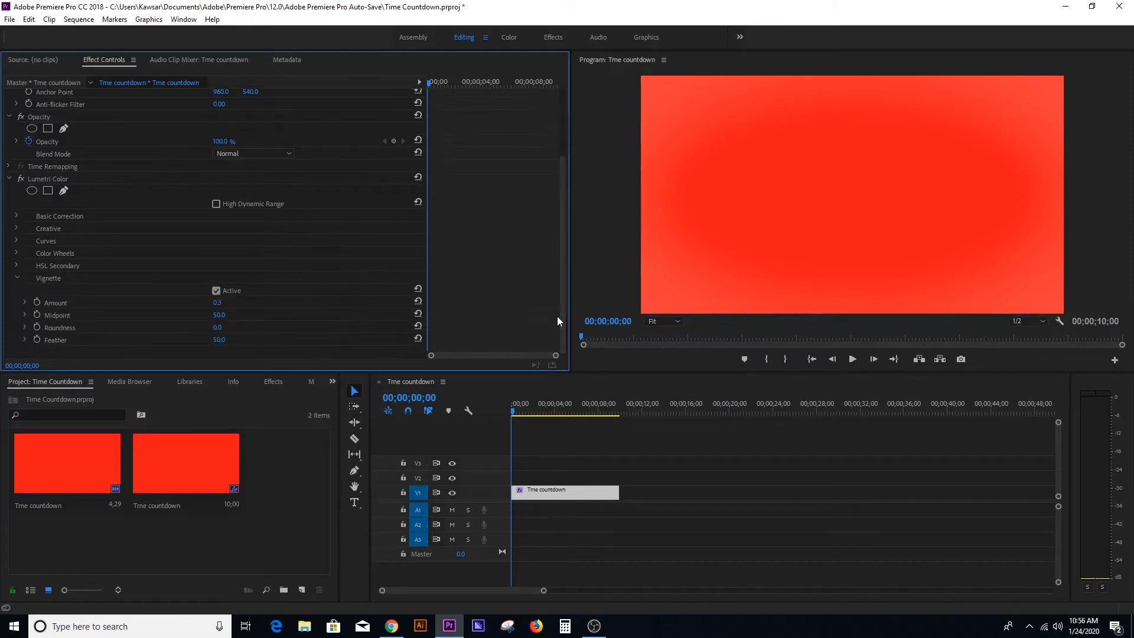
{"action": "left_click_drag", "start_coordinate": [214, 308], "coordinate": [215, 305]}
{"action": "mouse_move", "coordinate": [218, 327]}
{"action": "left_mouse_down"}
{"action": "mouse_move", "coordinate": [186, 327]}
{"action": "mouse_move", "coordinate": [207, 328]}
{"action": "left_mouse_up"}
{"action": "left_click_drag", "start_coordinate": [216, 341], "coordinate": [227, 341]}
{"action": "left_click", "coordinate": [583, 518]}
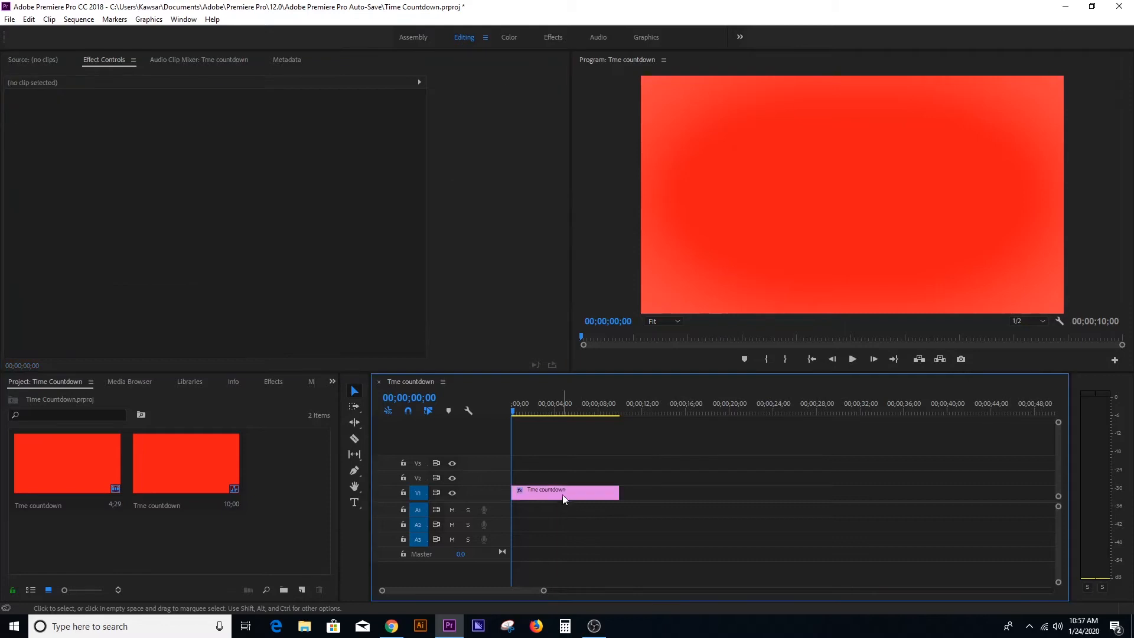
{"action": "left_click", "coordinate": [562, 494]}
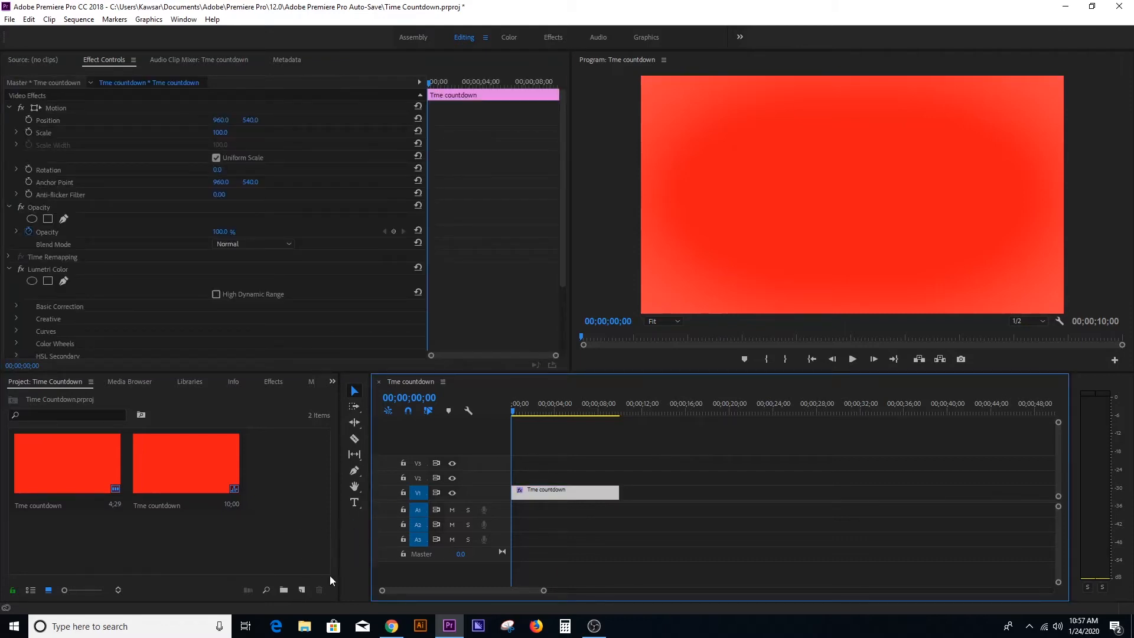
{"action": "left_click", "coordinate": [302, 591]}
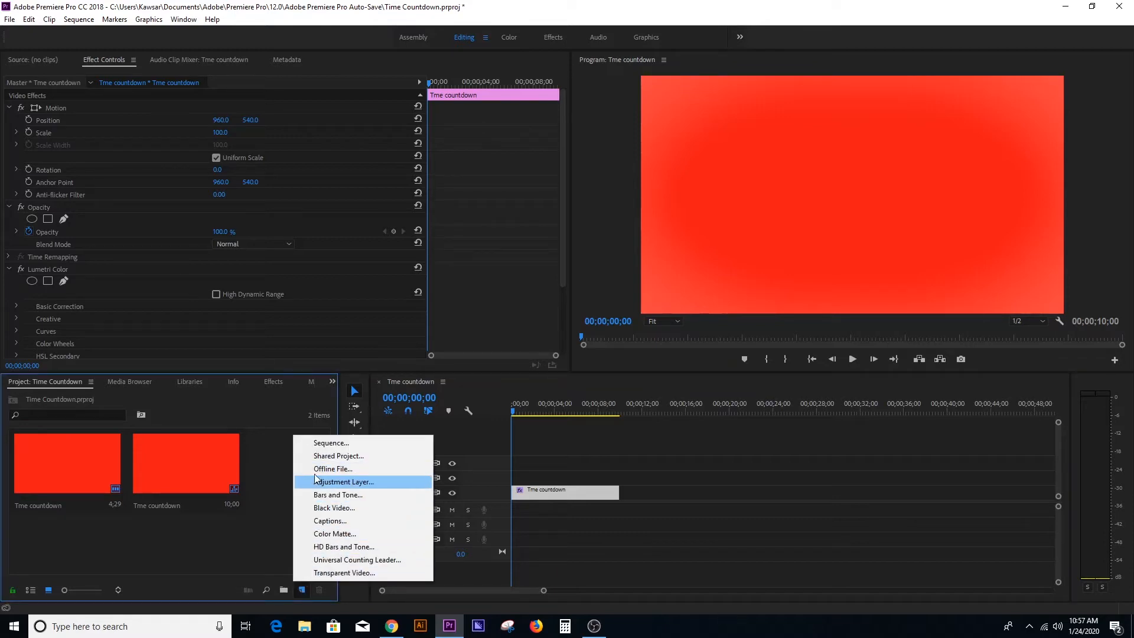
{"action": "left_click", "coordinate": [281, 508]}
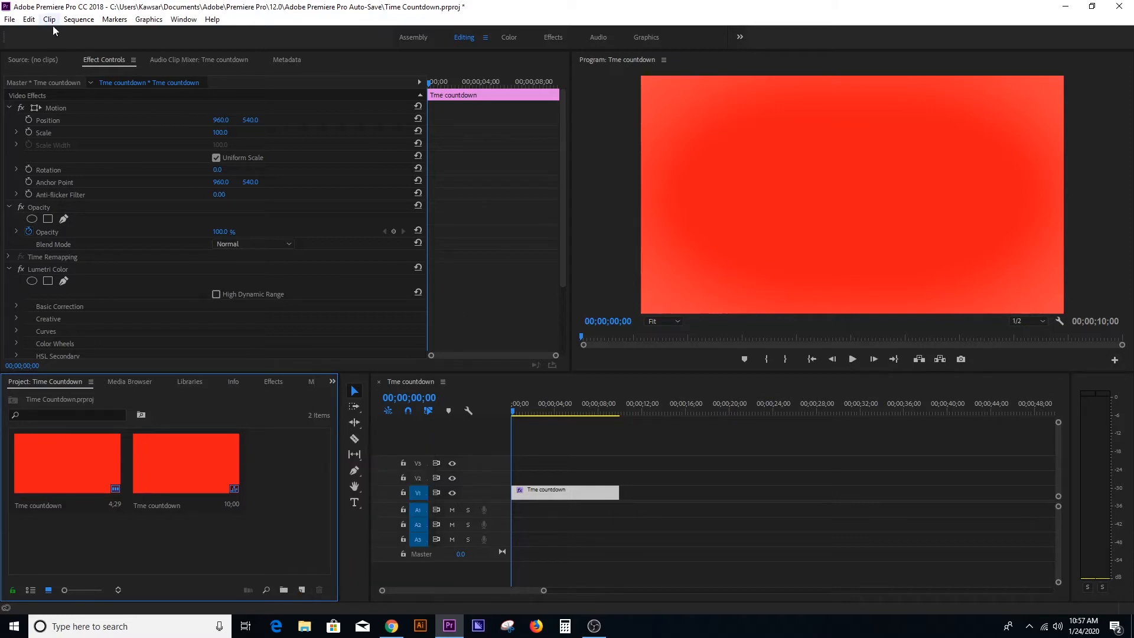
Create a 1920 x 1080 legacy title named Circle.
{"action": "left_click", "coordinate": [10, 19]}
{"action": "mouse_move", "coordinate": [29, 37]}
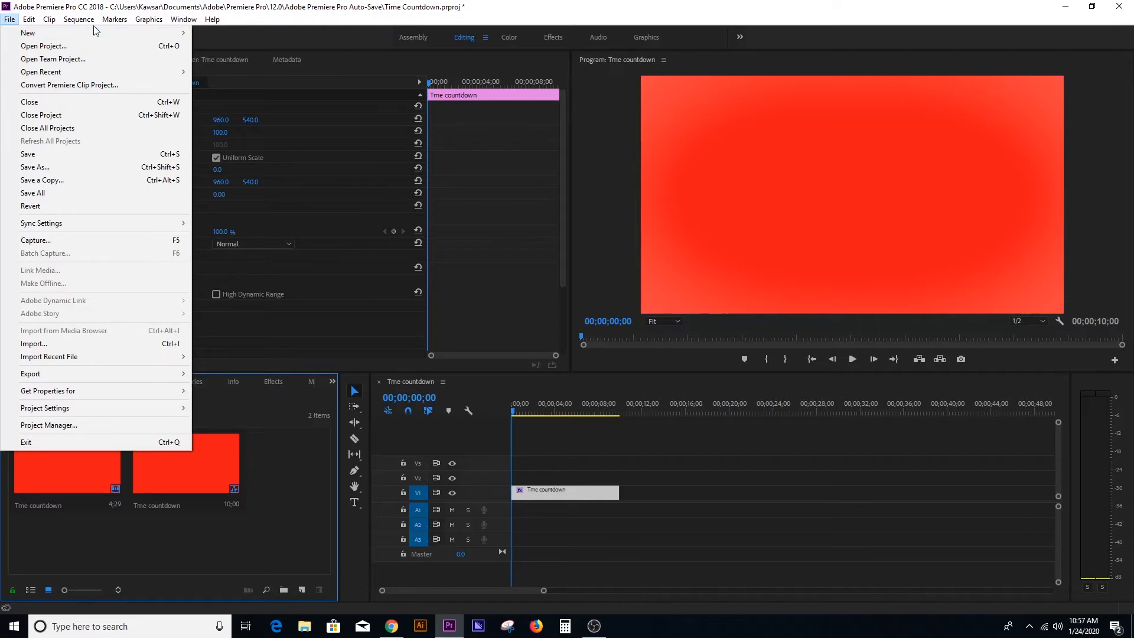
{"action": "mouse_move", "coordinate": [100, 34]}
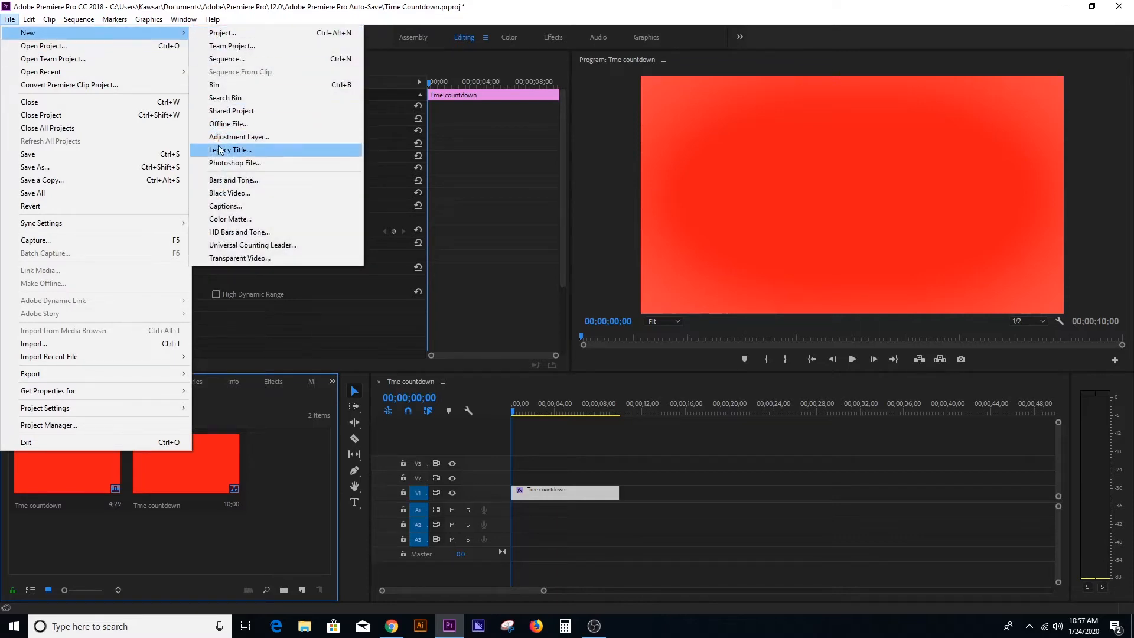
{"action": "left_click", "coordinate": [226, 151]}
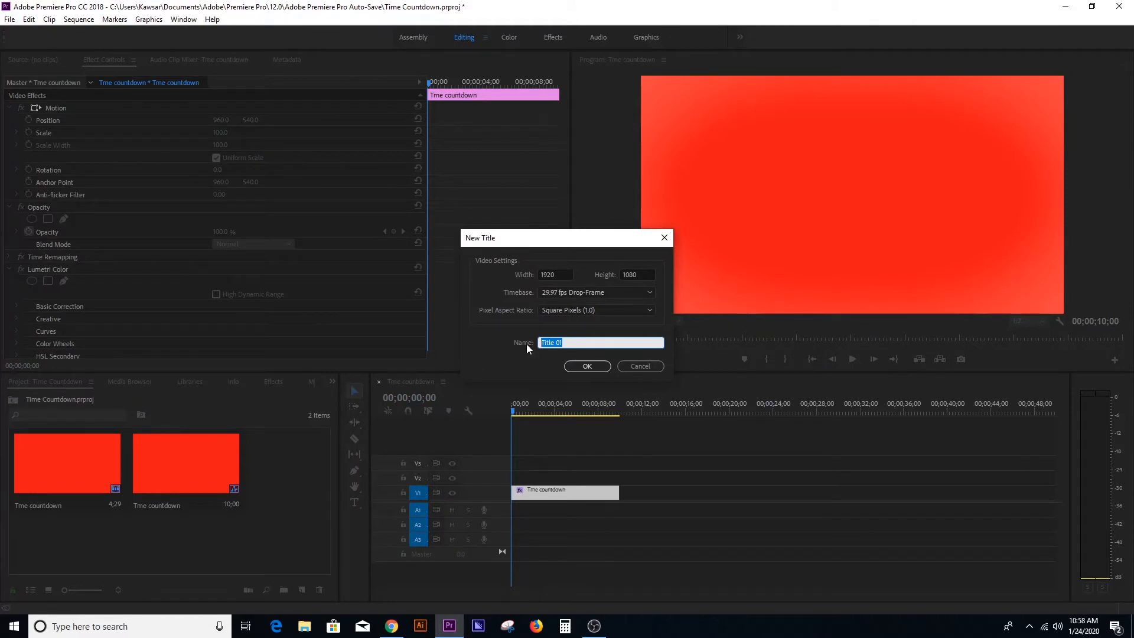
{"action": "type", "text": "Circle"}
{"action": "left_click", "coordinate": [588, 366]}
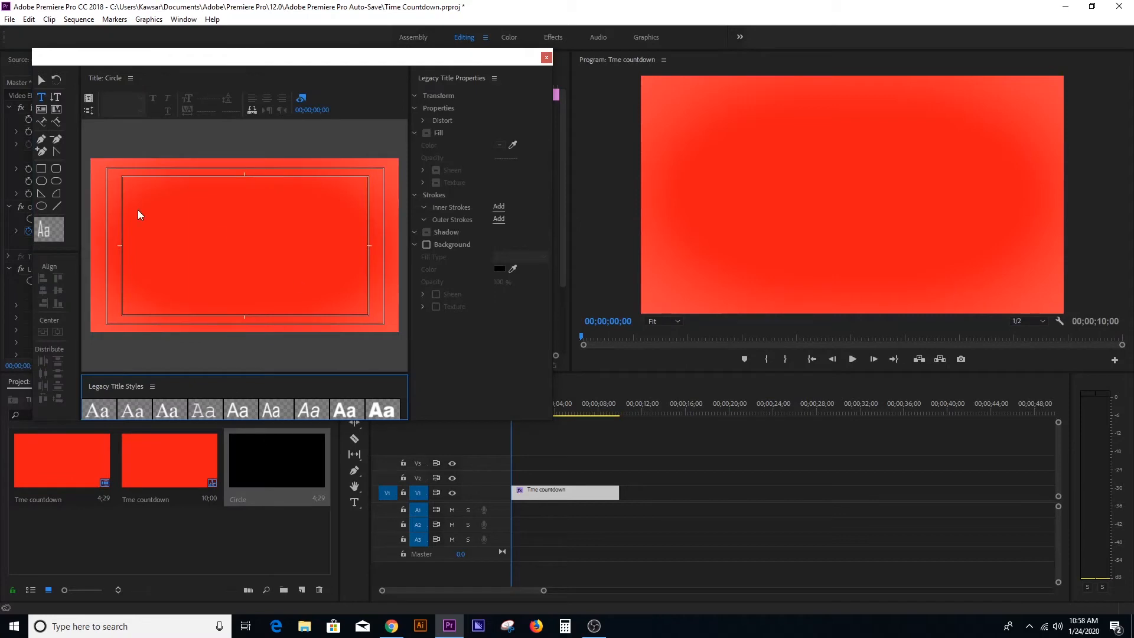
Draw a solid ellipse in the Circle title and set both its width and height to 900.
{"action": "left_click", "coordinate": [40, 205]}
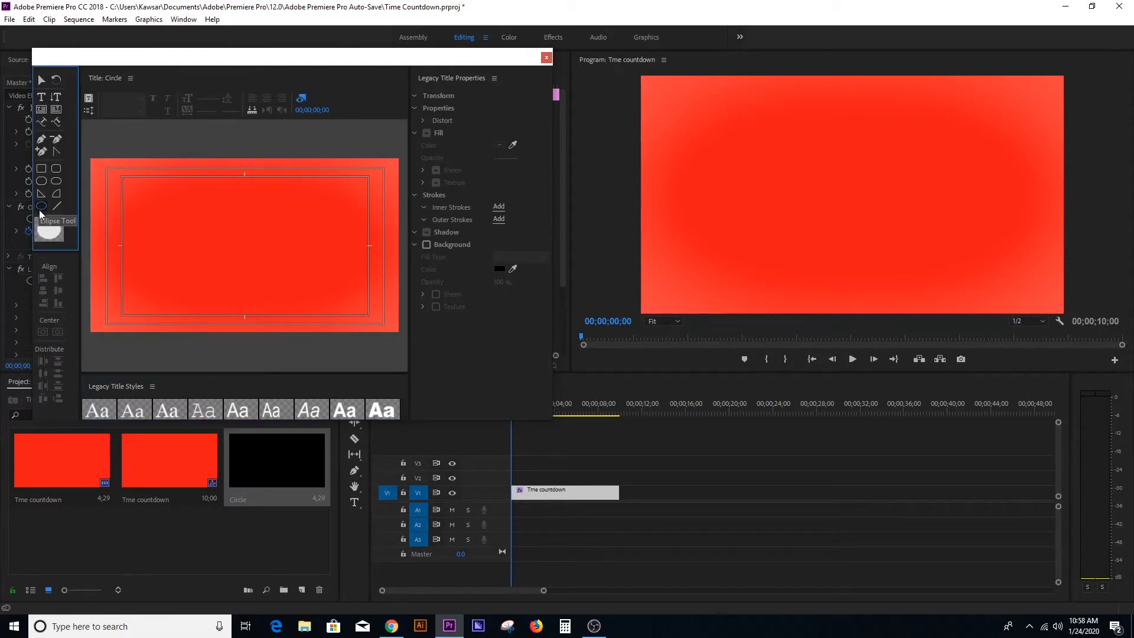
{"action": "left_click_drag", "start_coordinate": [139, 197], "coordinate": [294, 307]}
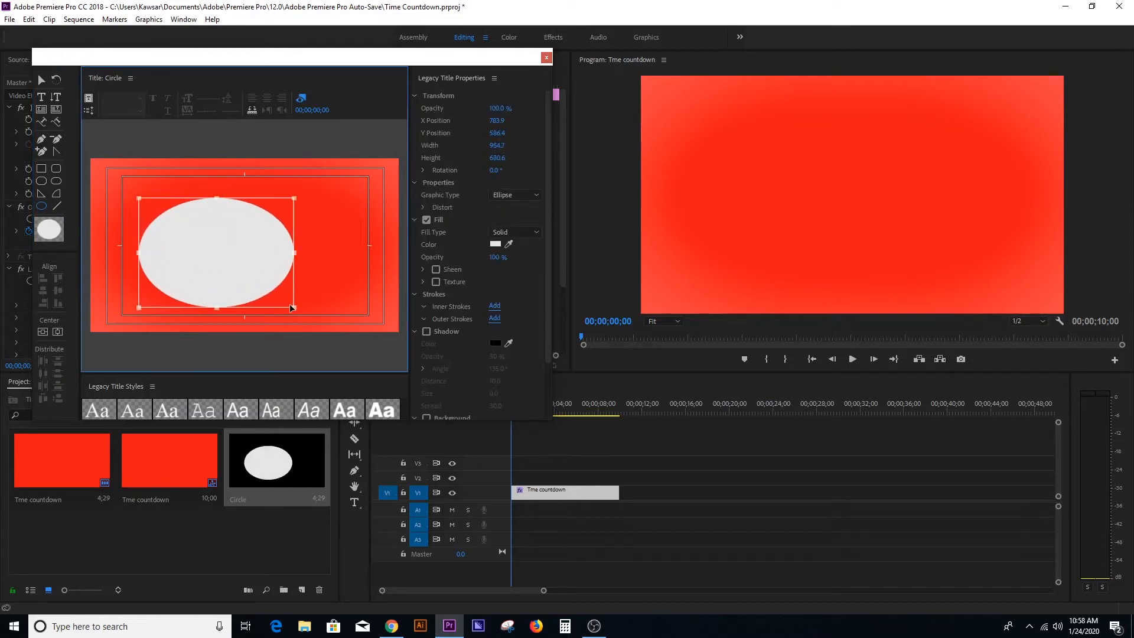
{"action": "left_click", "coordinate": [497, 146]}
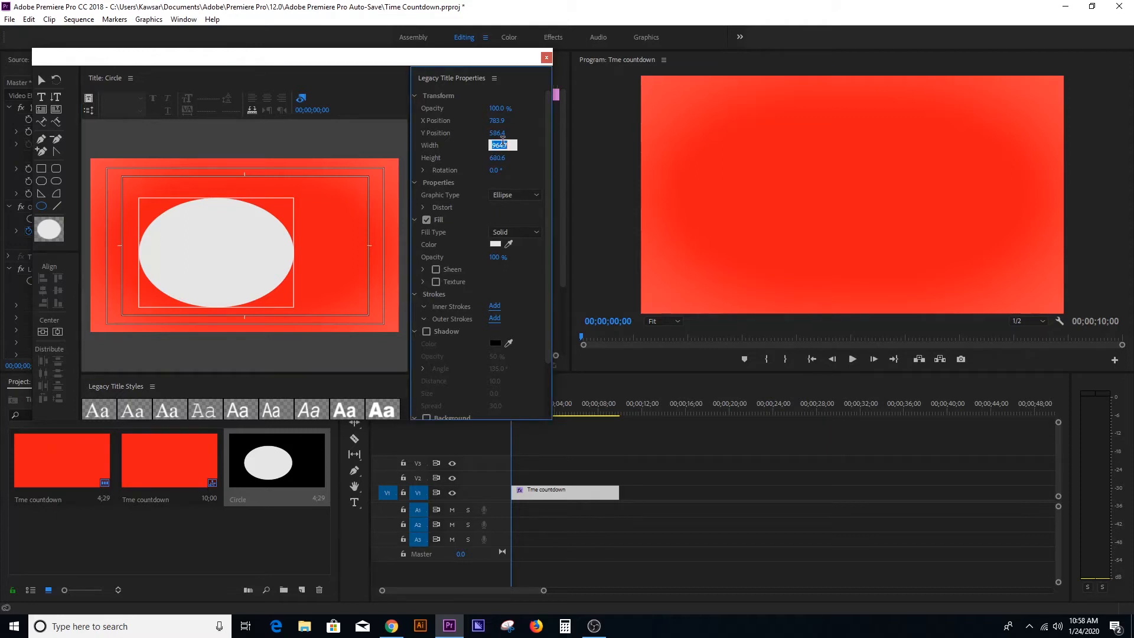
{"action": "type", "text": "900"}
{"action": "key", "text": "Return"}
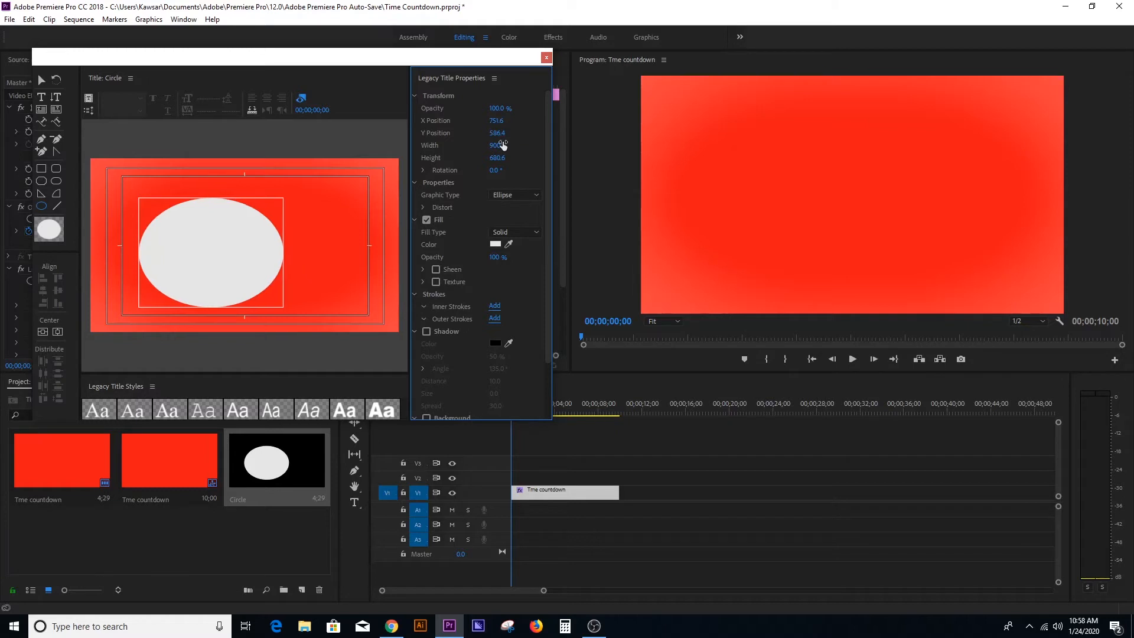
{"action": "left_click", "coordinate": [499, 157]}
{"action": "type", "text": "900"}
{"action": "key", "text": "Return"}
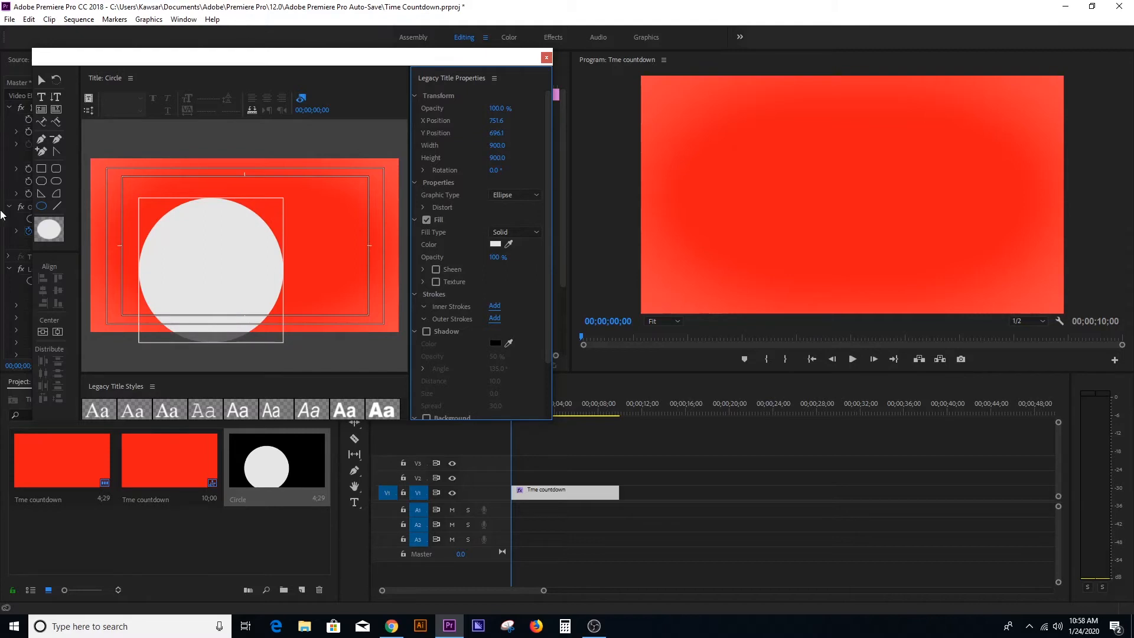
Centre the ellipse in the title frame and convert it to a closed Bezier ring with a line width of 125.
{"action": "left_click", "coordinate": [42, 331]}
{"action": "left_click", "coordinate": [57, 332]}
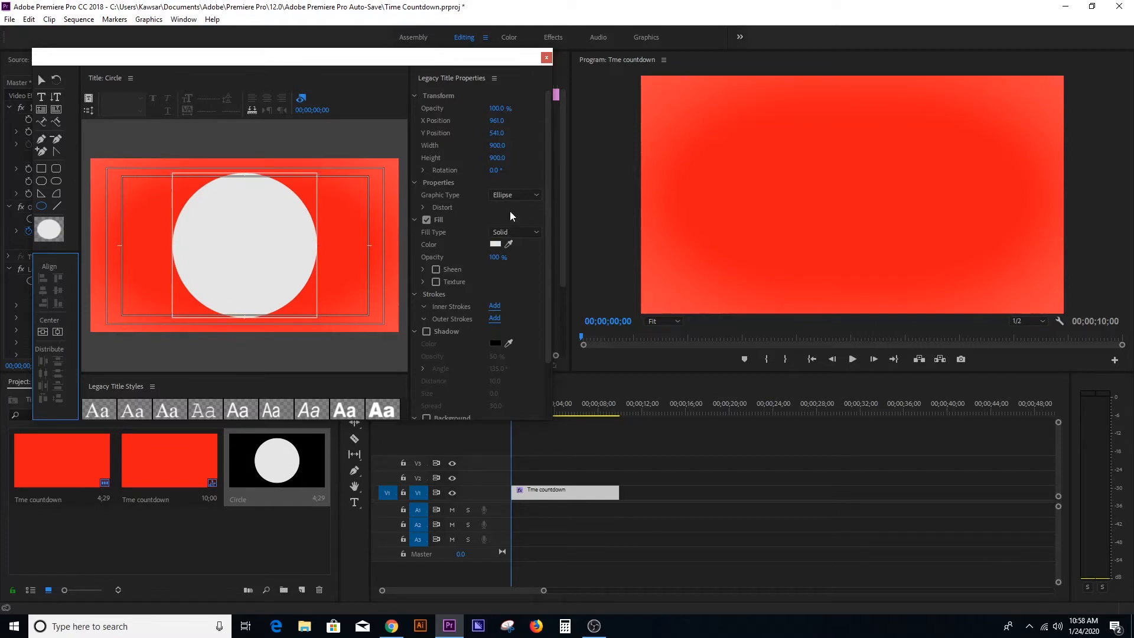
{"action": "left_click", "coordinate": [534, 196]}
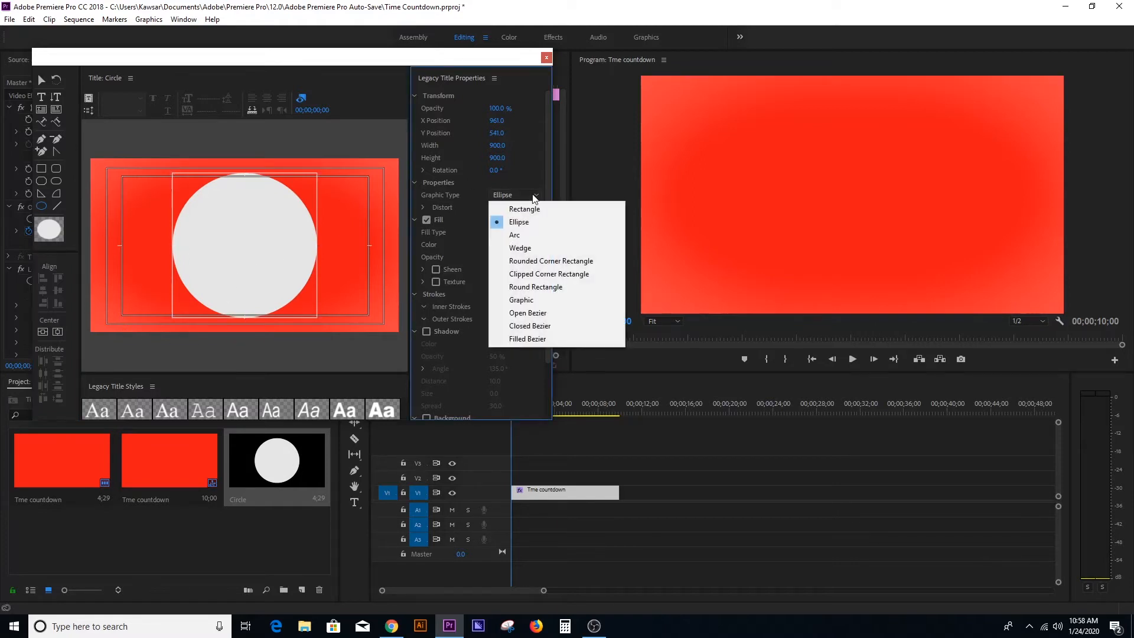
{"action": "left_click", "coordinate": [537, 328]}
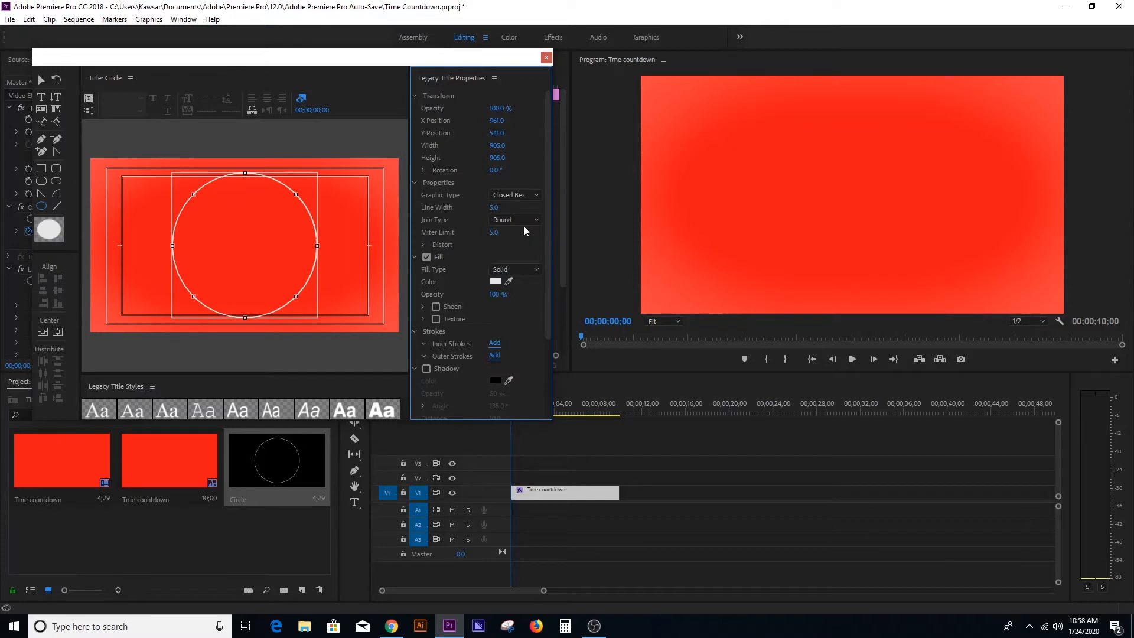
{"action": "left_click", "coordinate": [496, 207]}
{"action": "type", "text": "125"}
{"action": "key", "text": "Return"}
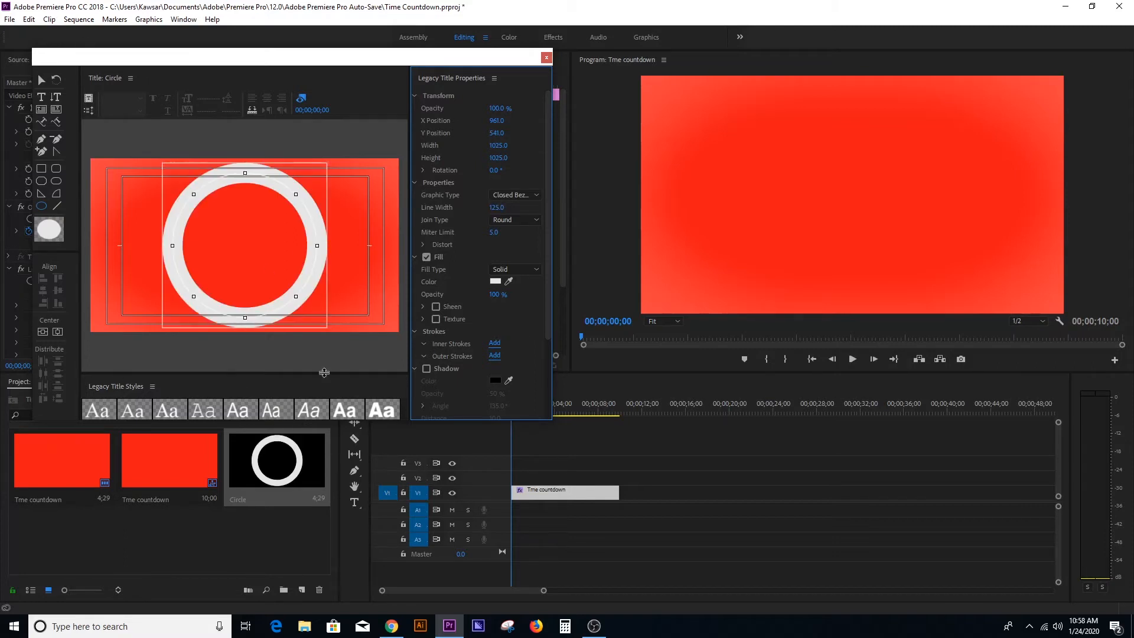
Change the ring's solid fill to the blue 2B91DF and close the title.
{"action": "left_click", "coordinate": [495, 282]}
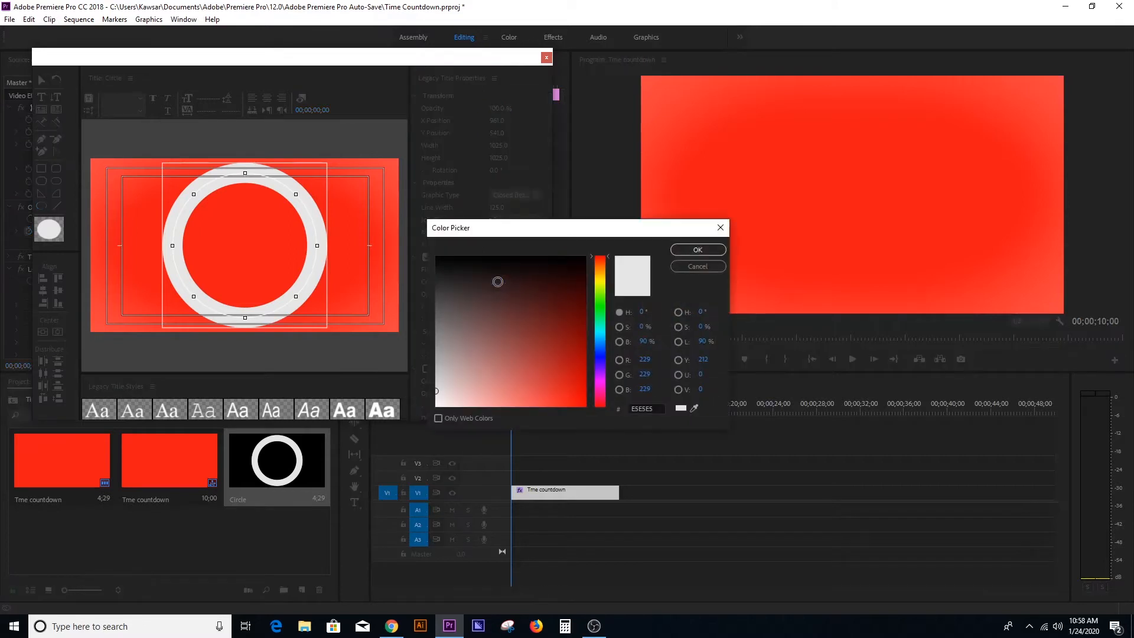
{"action": "left_click", "coordinate": [601, 340]}
{"action": "left_click", "coordinate": [601, 338]}
{"action": "left_click", "coordinate": [602, 332]}
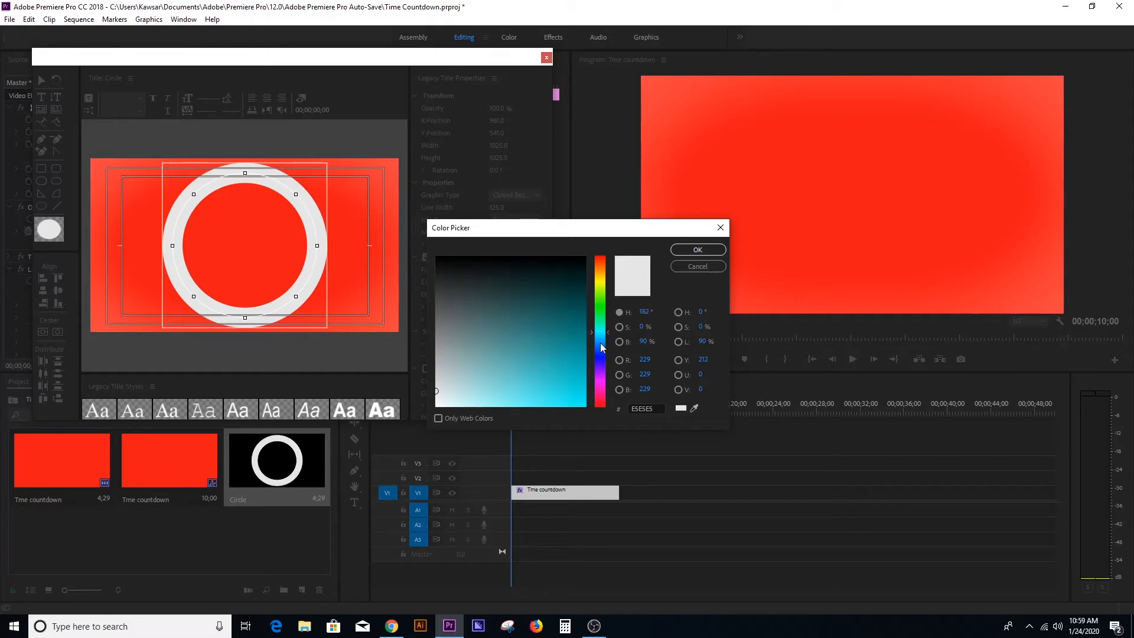
{"action": "left_click", "coordinate": [600, 343]}
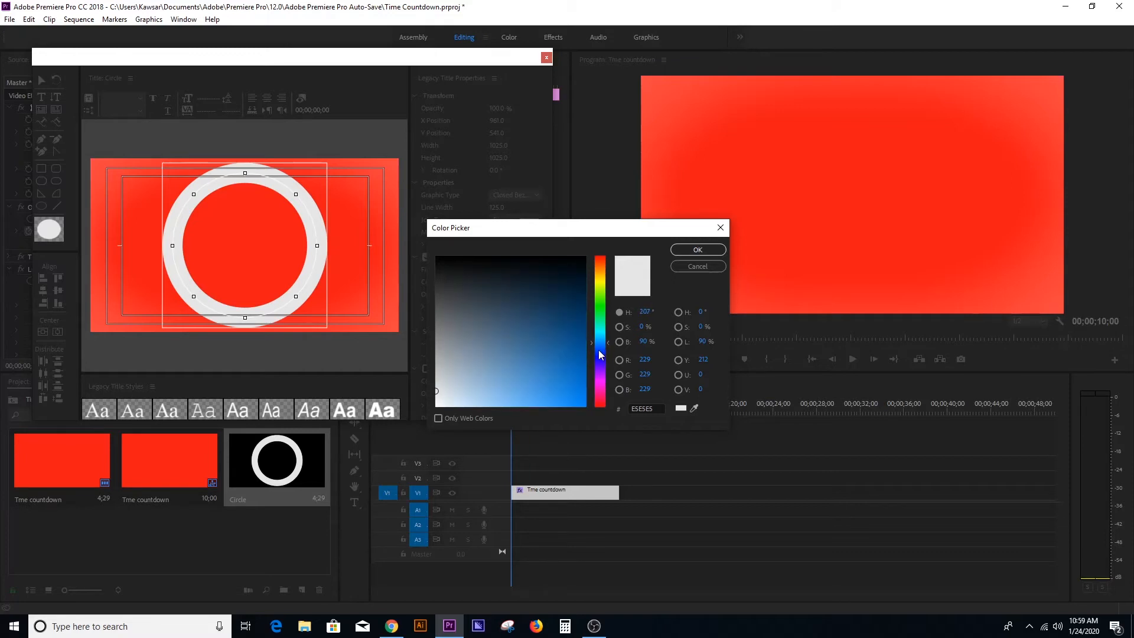
{"action": "left_click", "coordinate": [601, 349]}
{"action": "left_click", "coordinate": [601, 343]}
{"action": "left_click", "coordinate": [571, 380]}
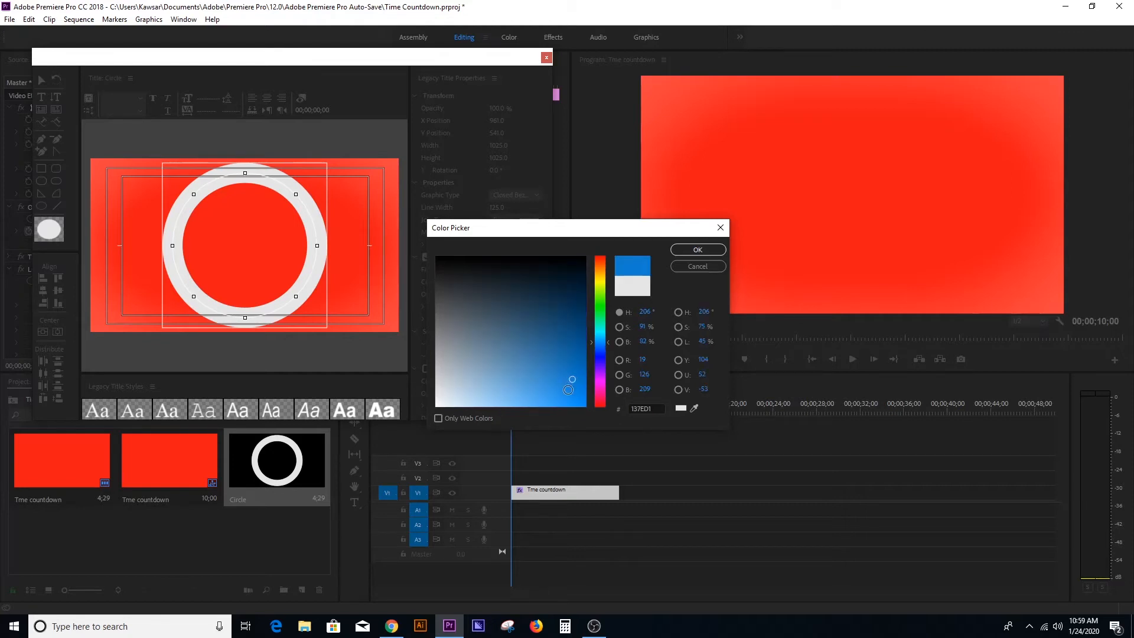
{"action": "left_click", "coordinate": [575, 369]}
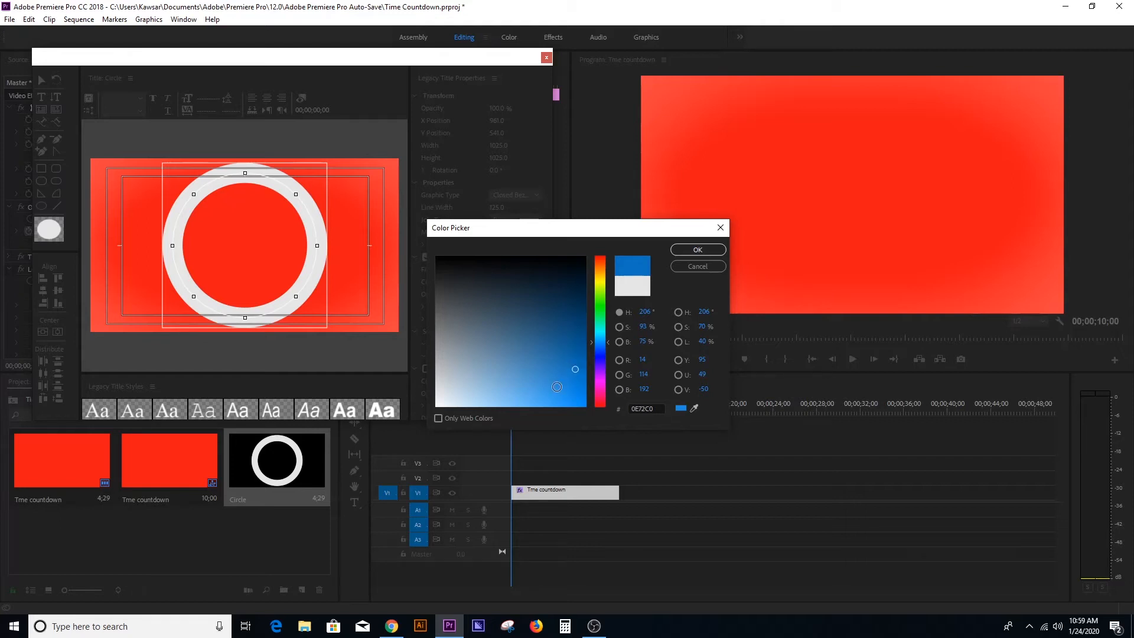
{"action": "left_click", "coordinate": [556, 387]}
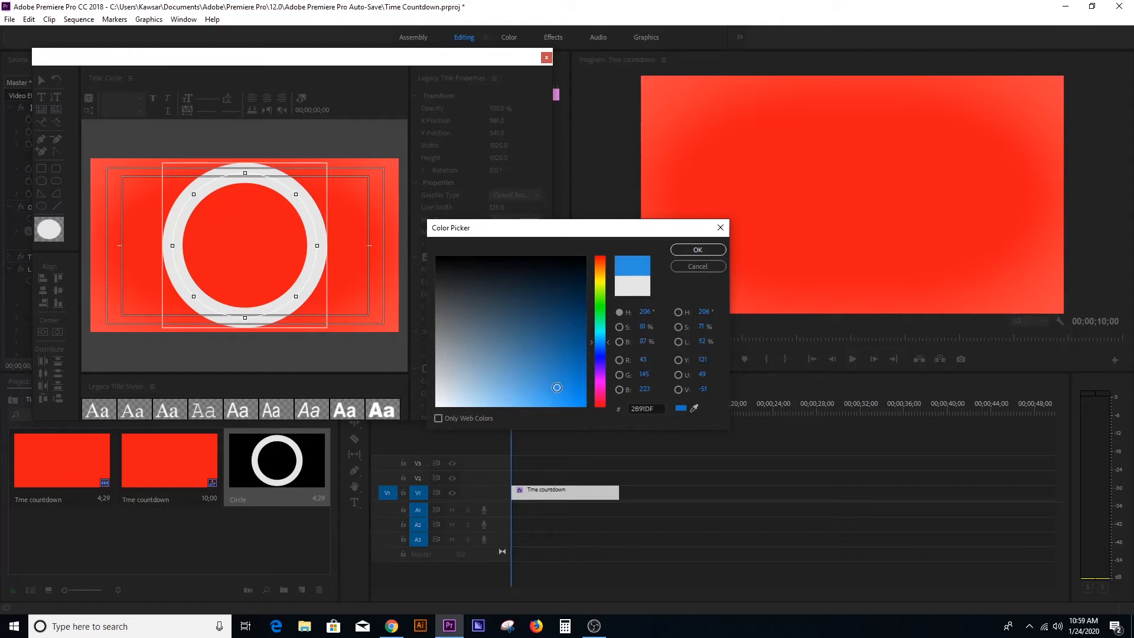
{"action": "left_click", "coordinate": [695, 250]}
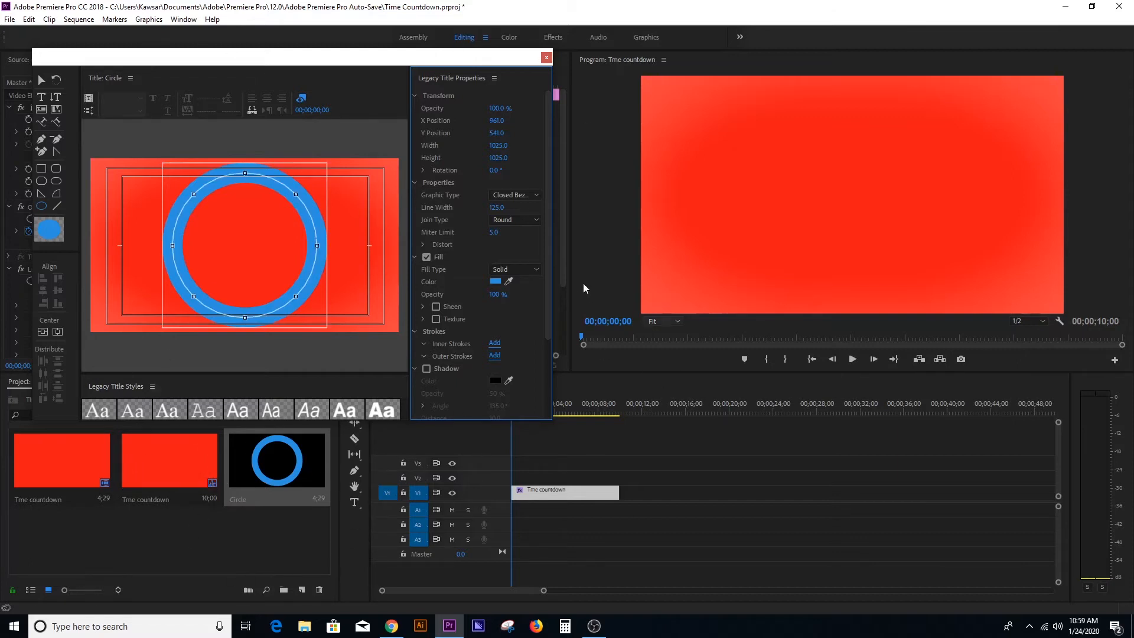
{"action": "left_click_drag", "start_coordinate": [548, 244], "coordinate": [548, 342]}
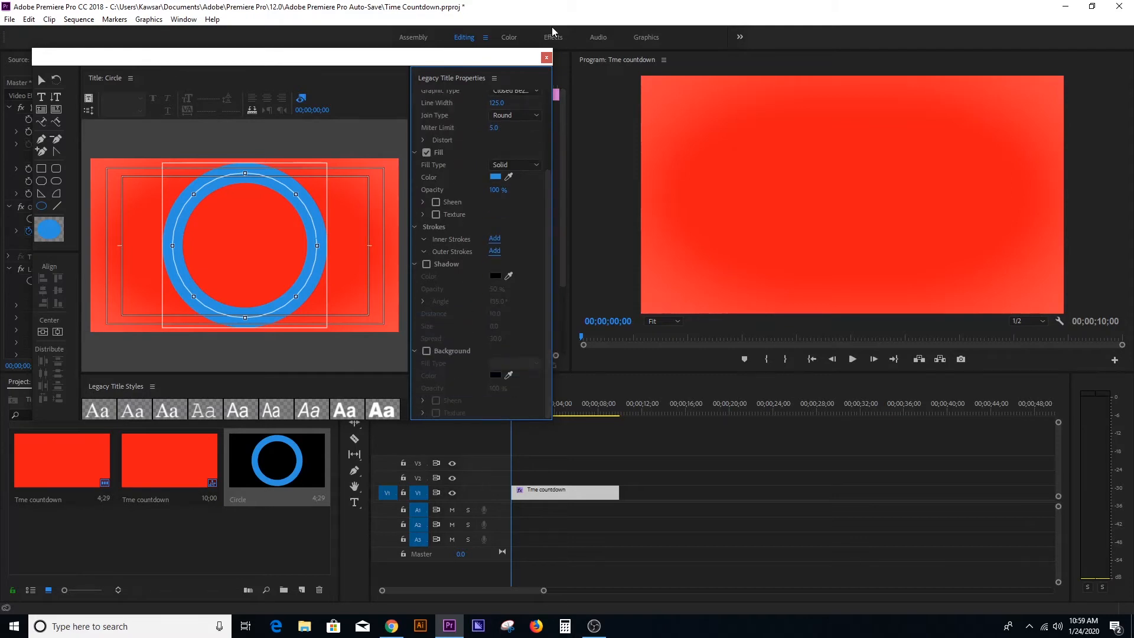
{"action": "left_click", "coordinate": [546, 57]}
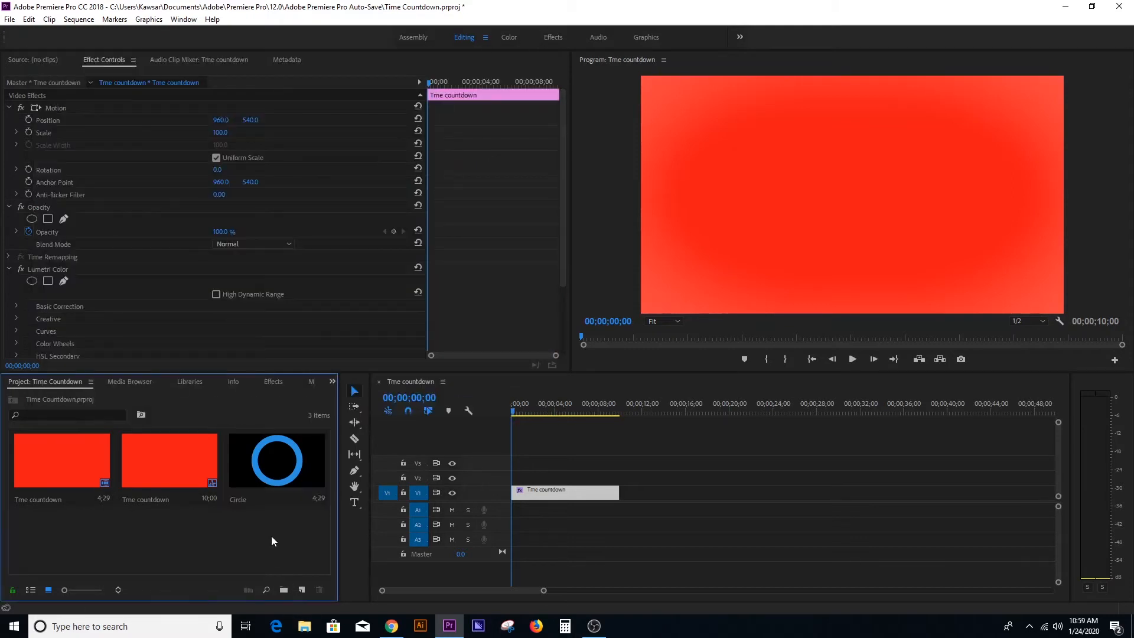
Place the Circle title on V2 from the sequence start, matching the 10-second length of the background clip.
{"action": "left_click", "coordinate": [280, 458]}
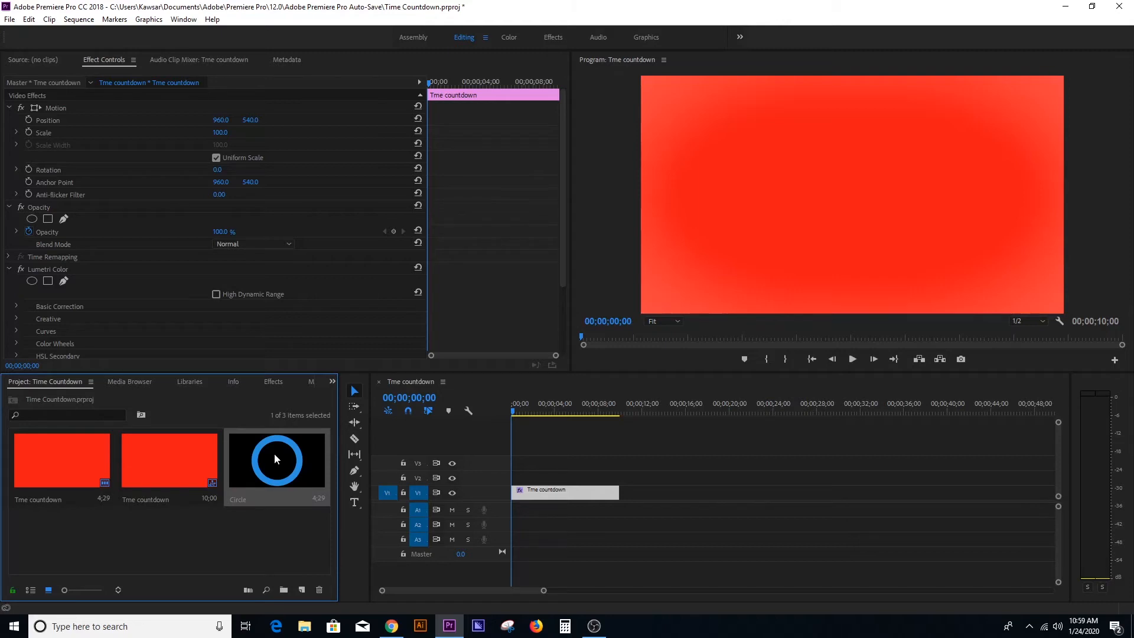
{"action": "left_click_drag", "start_coordinate": [274, 453], "coordinate": [619, 478]}
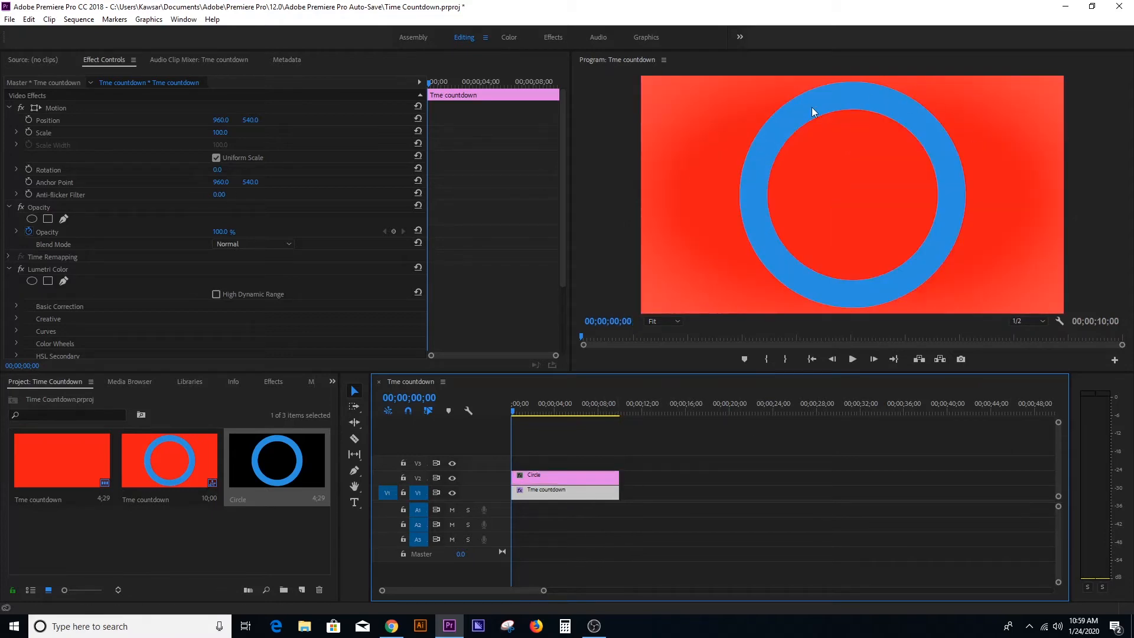
{"action": "left_click", "coordinate": [563, 481]}
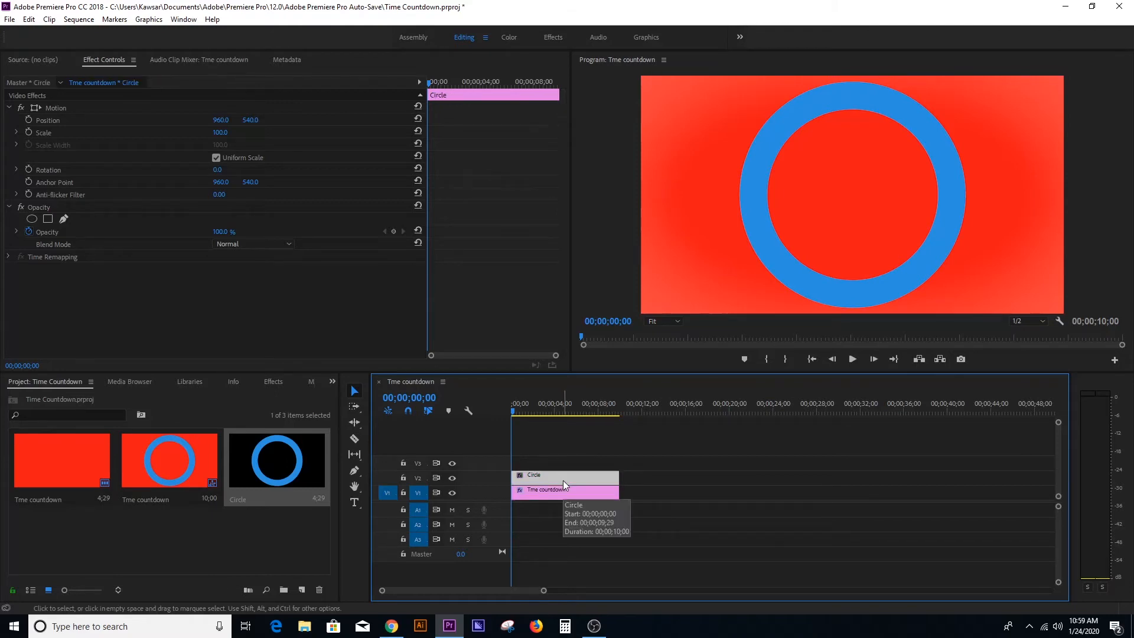
Create a 1920 x 1080 transparent video at 29.97 fps Drop-Frame and place it on V3, extended to the end of the Circle clip.
{"action": "right_click", "coordinate": [194, 540]}
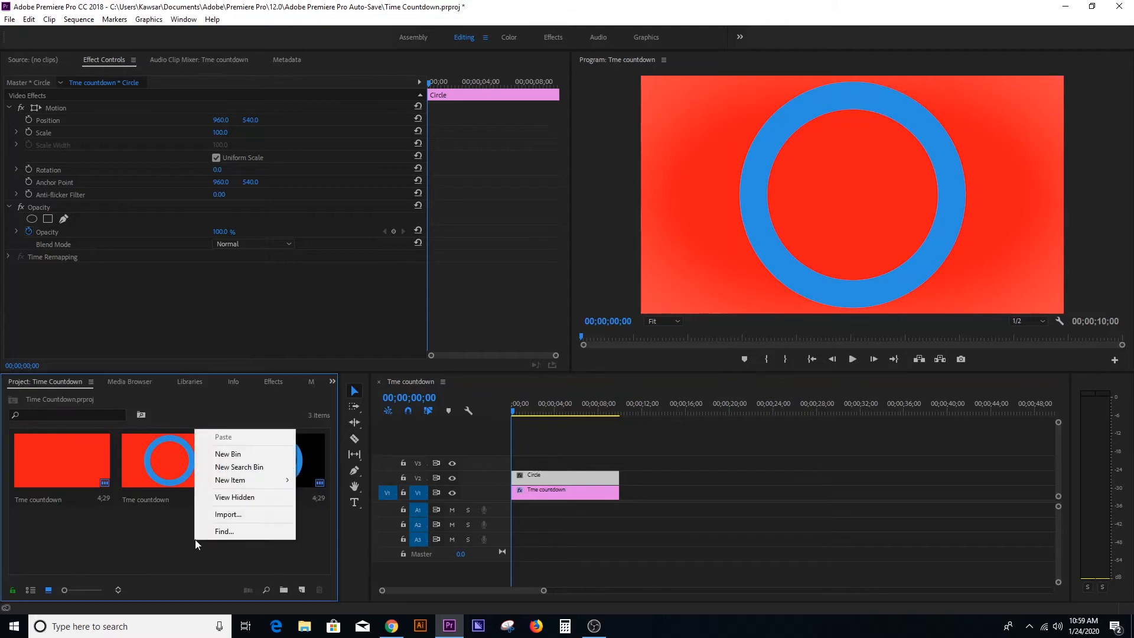
{"action": "mouse_move", "coordinate": [234, 482]}
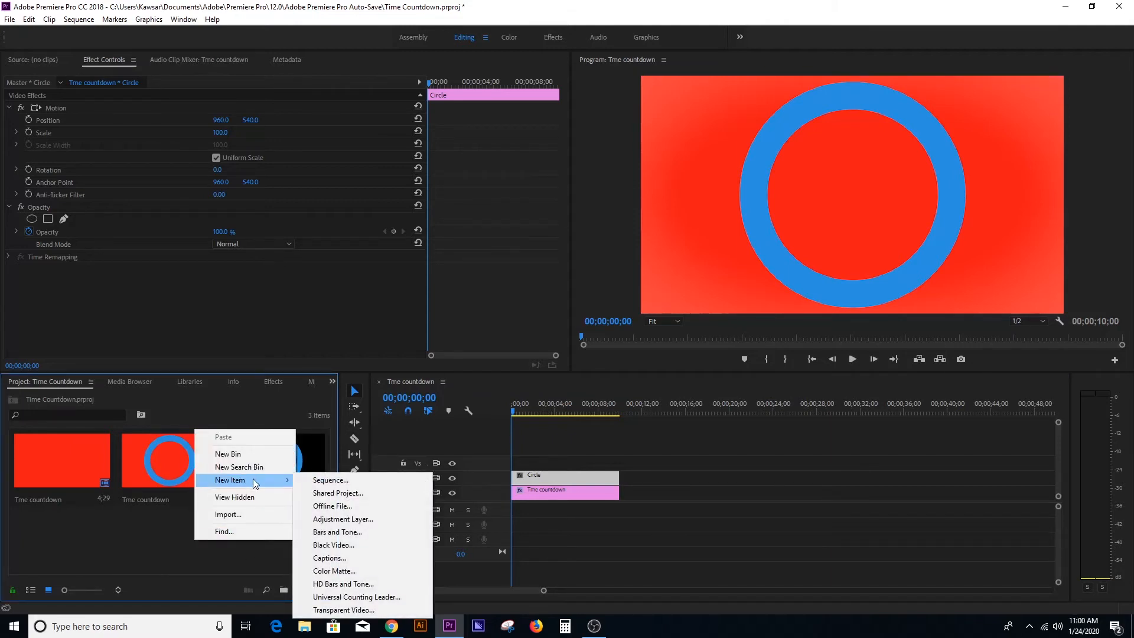
{"action": "left_click", "coordinate": [336, 611]}
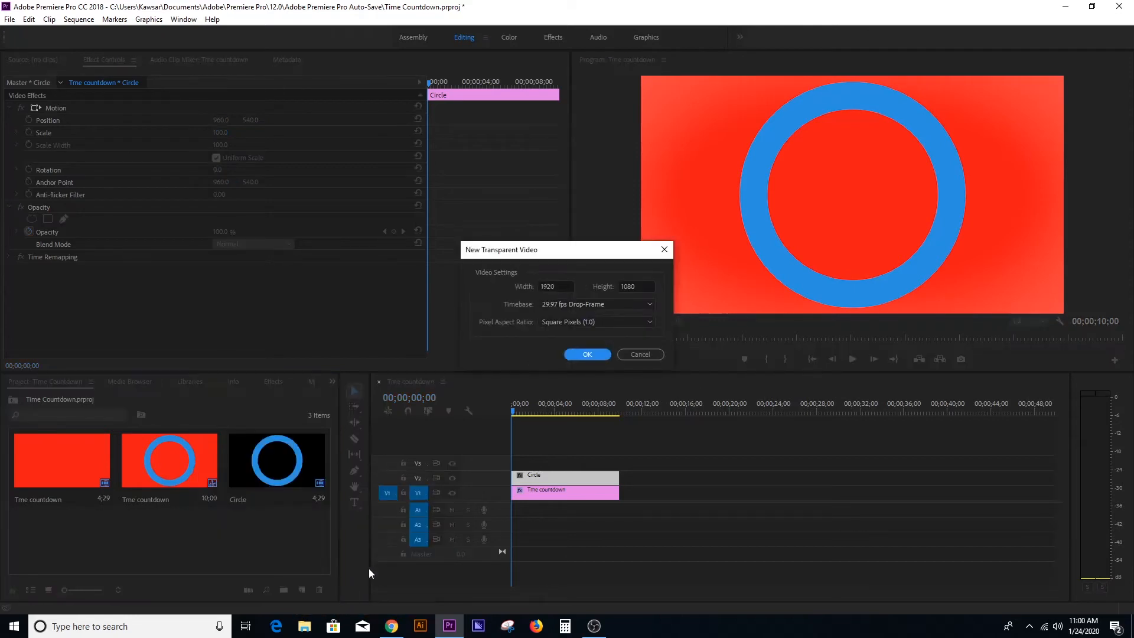
{"action": "left_click", "coordinate": [587, 354]}
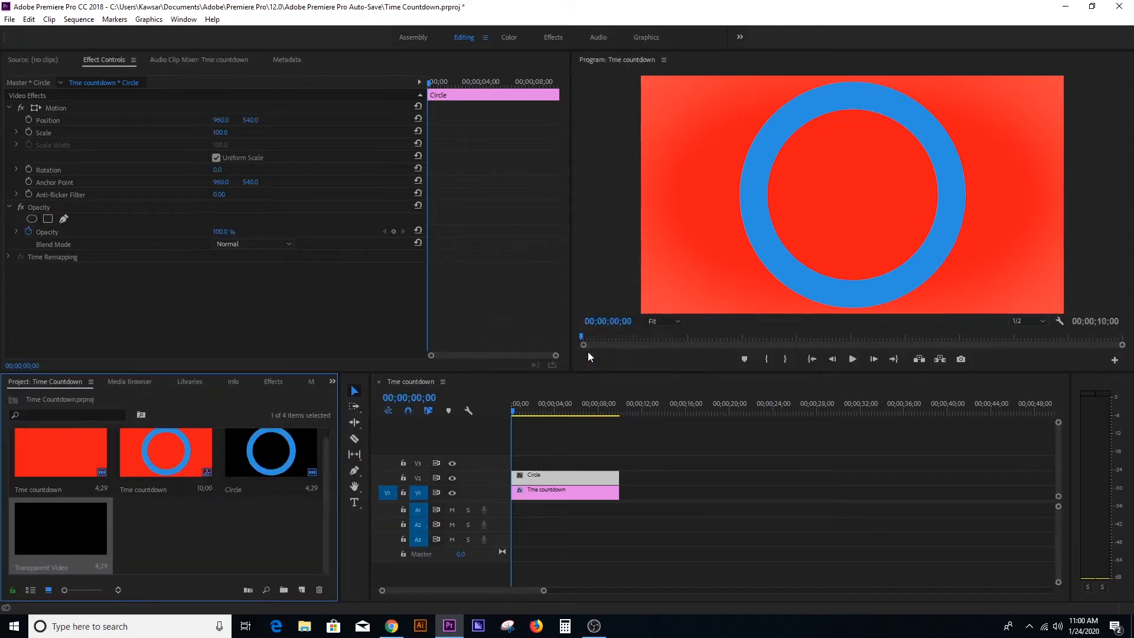
{"action": "left_click_drag", "start_coordinate": [45, 529], "coordinate": [517, 470]}
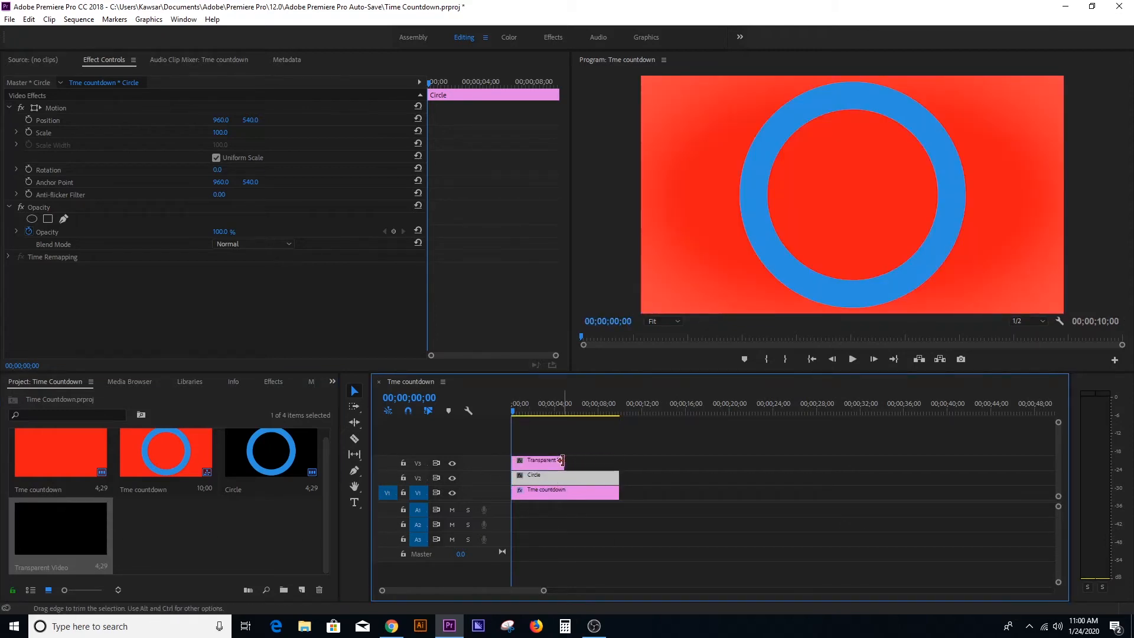
{"action": "left_click_drag", "start_coordinate": [564, 461], "coordinate": [619, 461]}
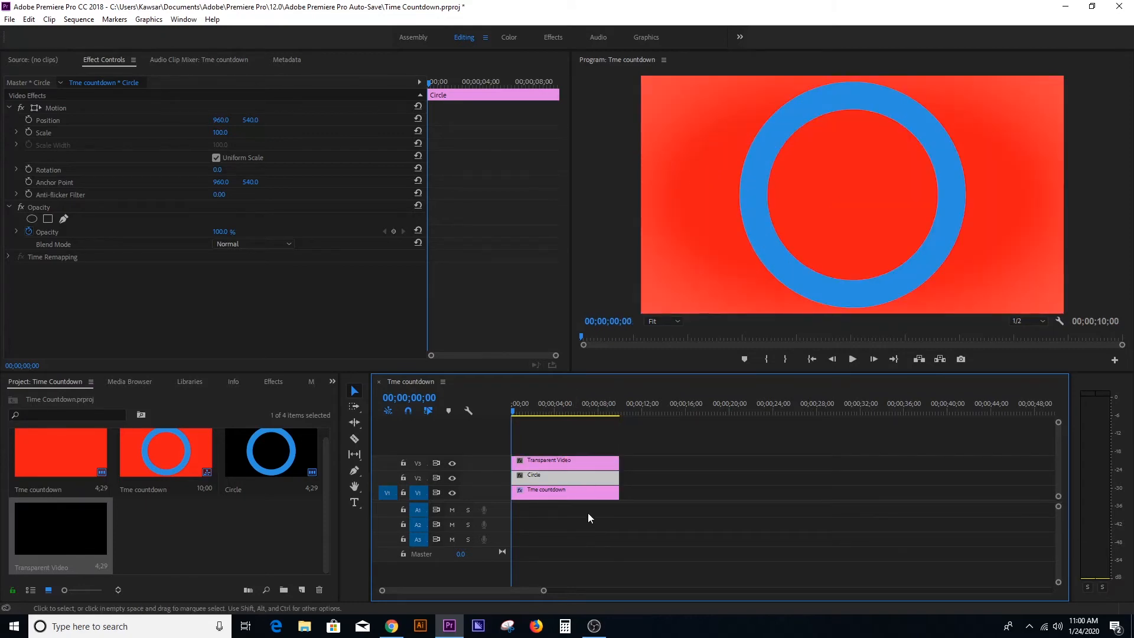
Find the Timecode video effect and apply it to the Transparent Video clip.
{"action": "left_click", "coordinate": [561, 462]}
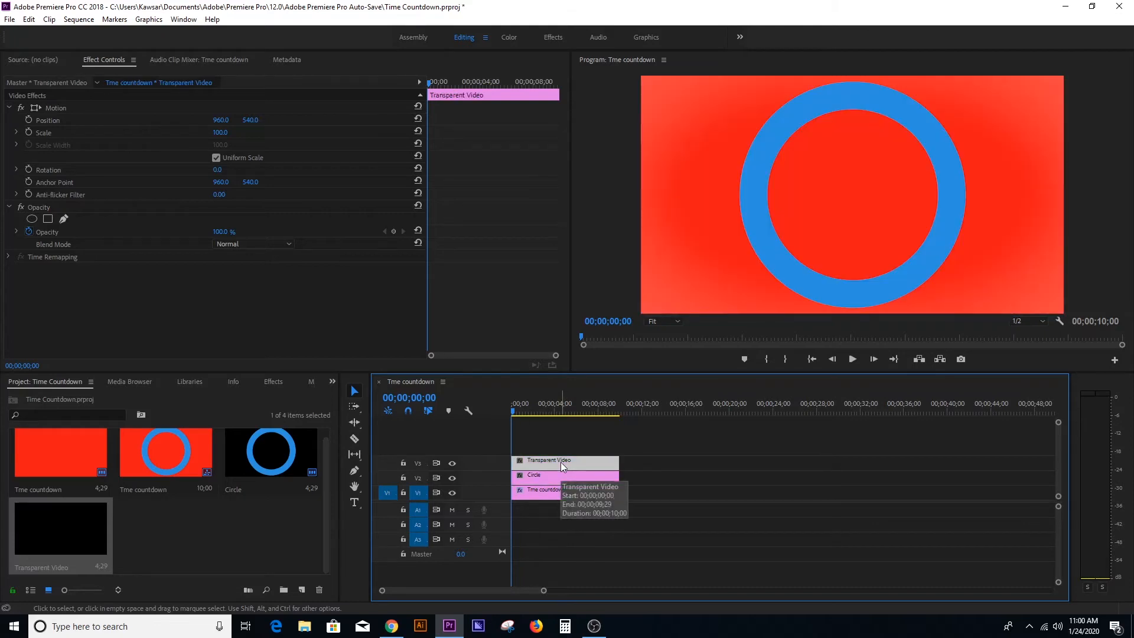
{"action": "left_click", "coordinate": [279, 382]}
{"action": "left_click", "coordinate": [39, 397]}
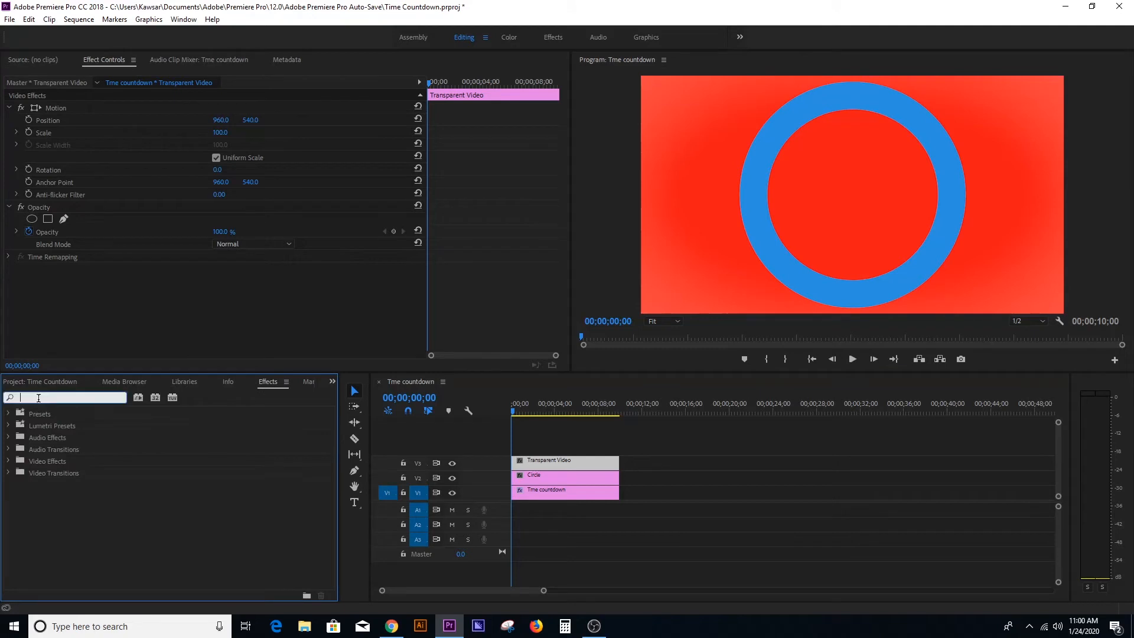
{"action": "type", "text": "tim"}
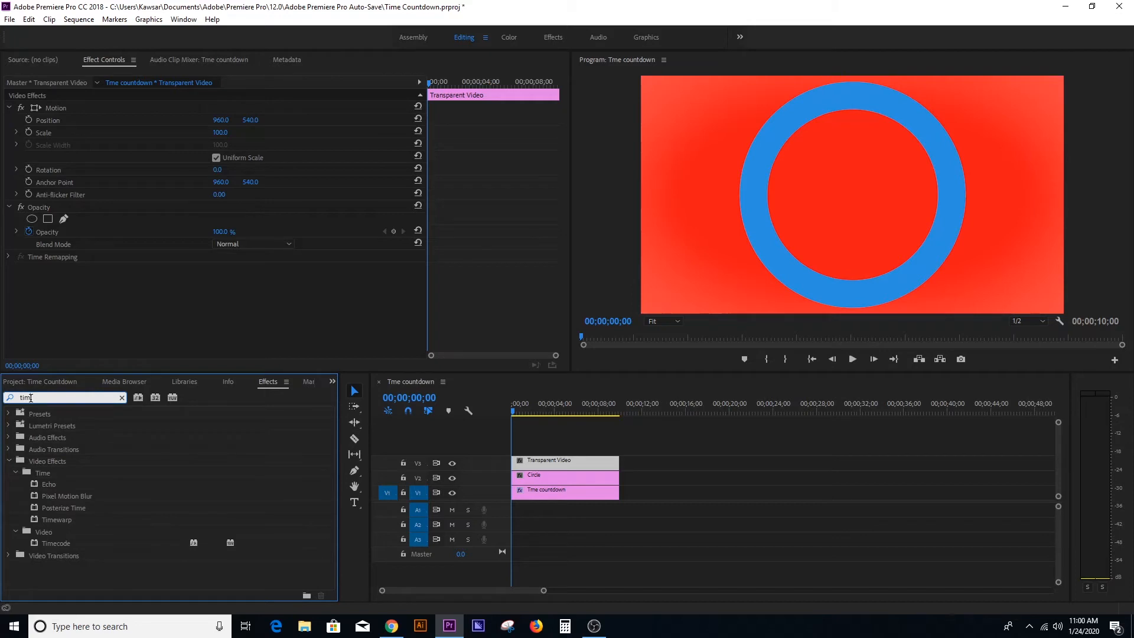
{"action": "left_click", "coordinate": [39, 543]}
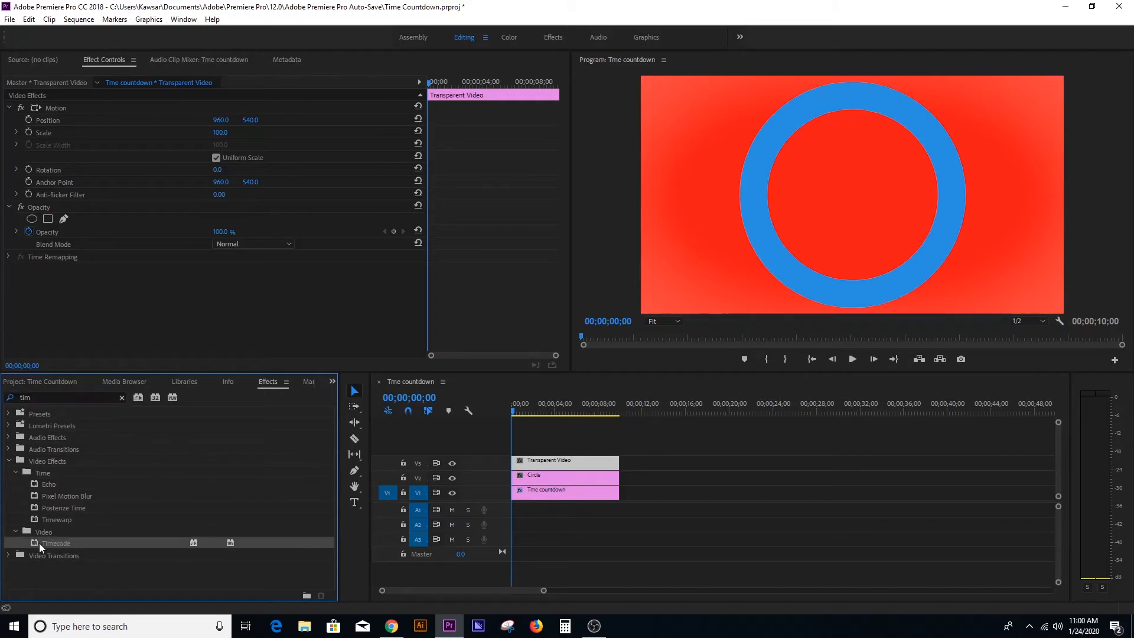
{"action": "left_click_drag", "start_coordinate": [40, 543], "coordinate": [548, 462]}
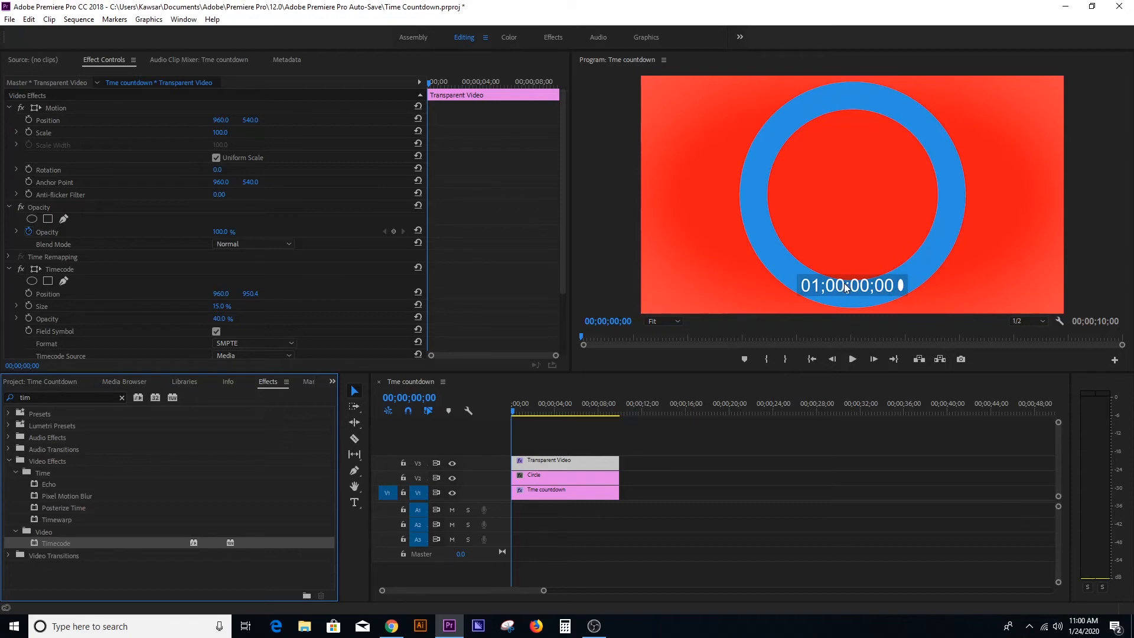
Move the timecode to the middle of the ring, with its position at 966.0, 559.4.
{"action": "left_click_drag", "start_coordinate": [562, 196], "coordinate": [562, 281]}
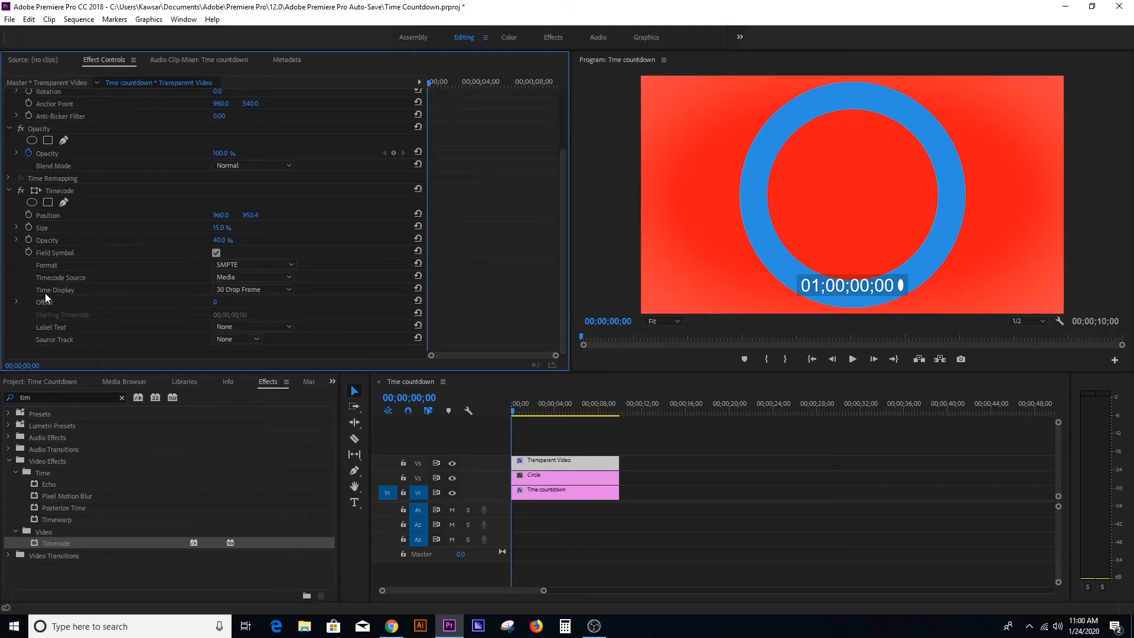
{"action": "left_click", "coordinate": [569, 461]}
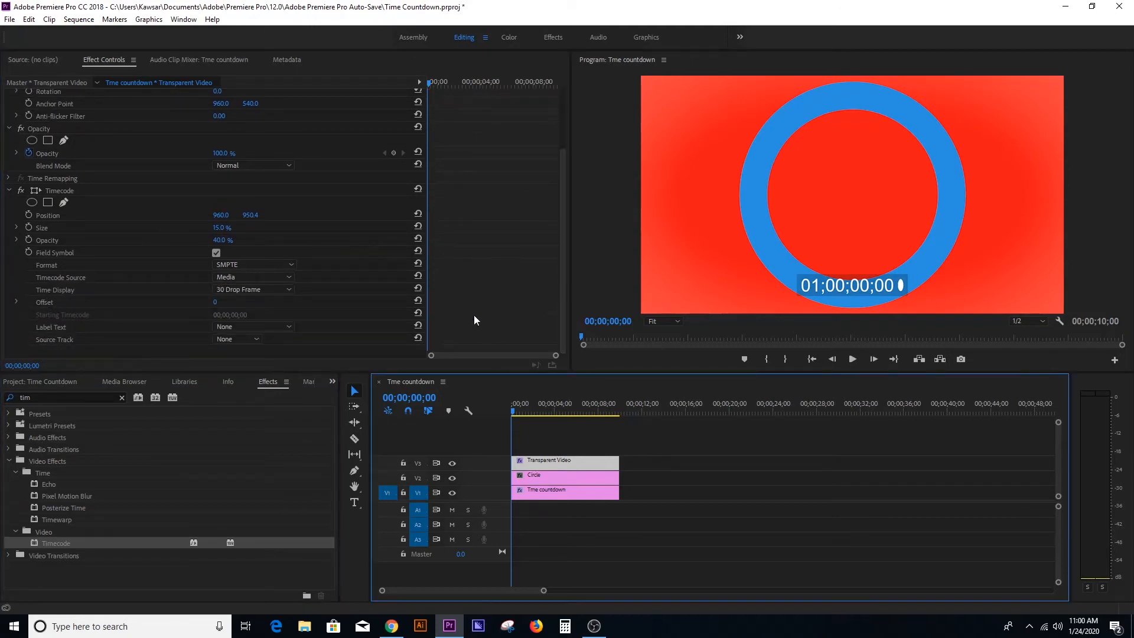
{"action": "left_click", "coordinate": [562, 205]}
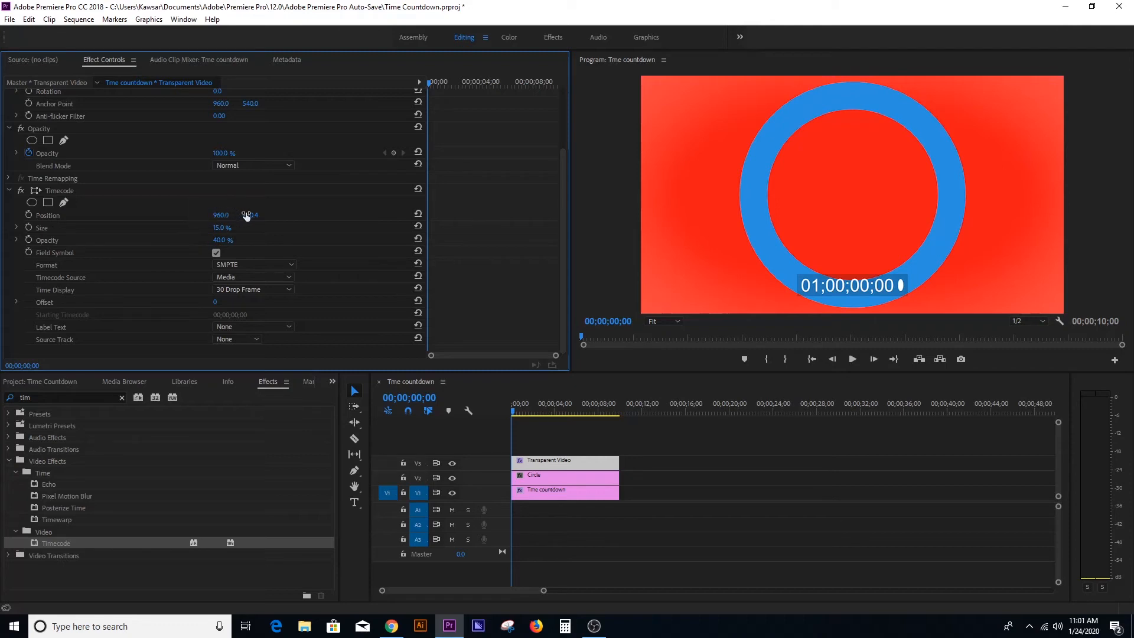
{"action": "left_click_drag", "start_coordinate": [250, 215], "coordinate": [20, 215]}
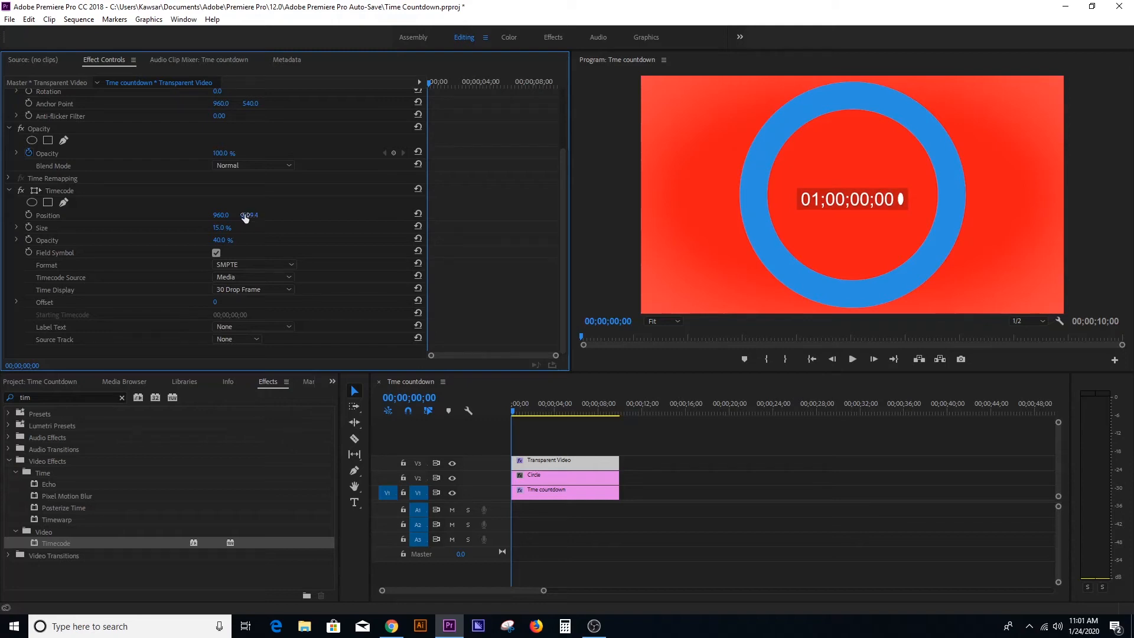
{"action": "left_click_drag", "start_coordinate": [219, 218], "coordinate": [223, 218]}
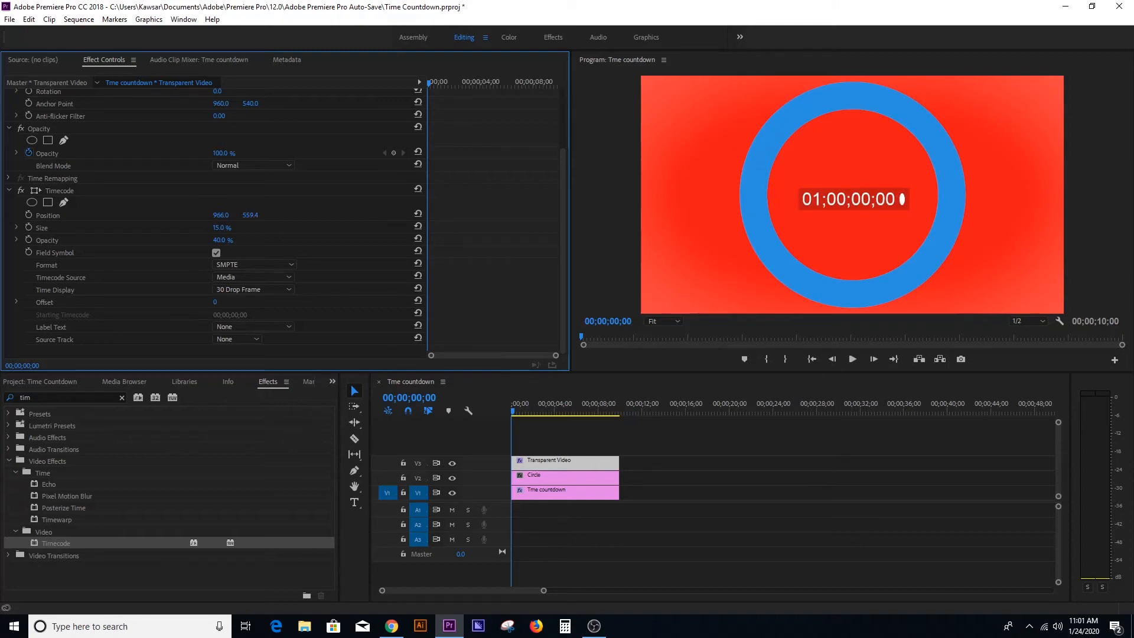
Enlarge the timecode to a size of 75 % and lower its effect opacity to 0 % to remove the dark box.
{"action": "left_click", "coordinate": [218, 230]}
{"action": "type", "text": "30.3"}
{"action": "key", "text": "Return"}
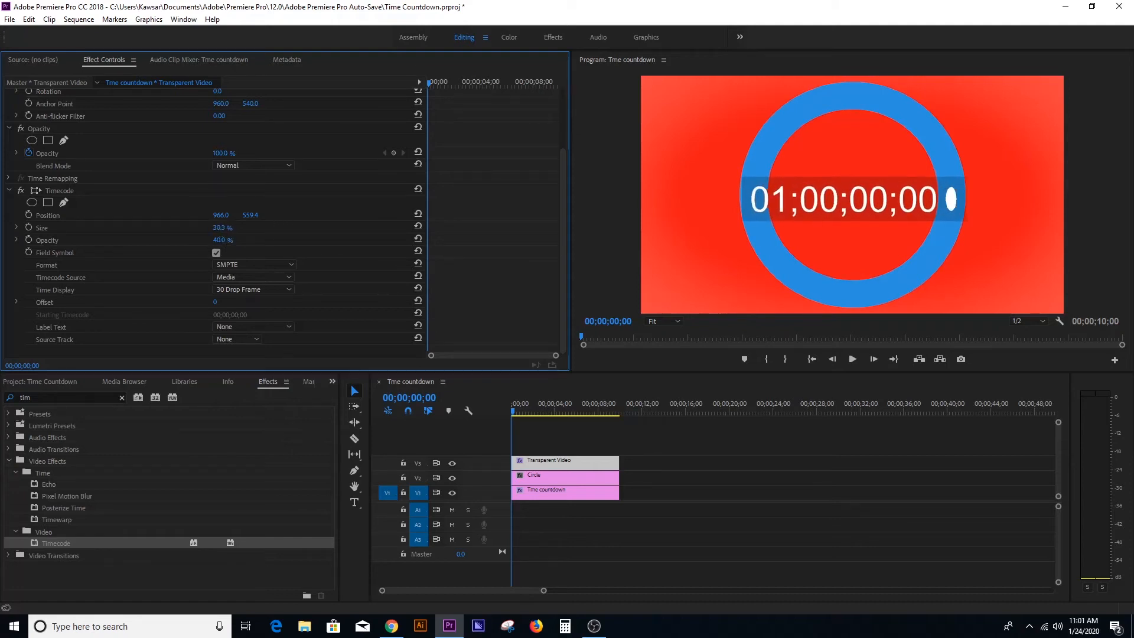
{"action": "left_click_drag", "start_coordinate": [218, 227], "coordinate": [304, 227]}
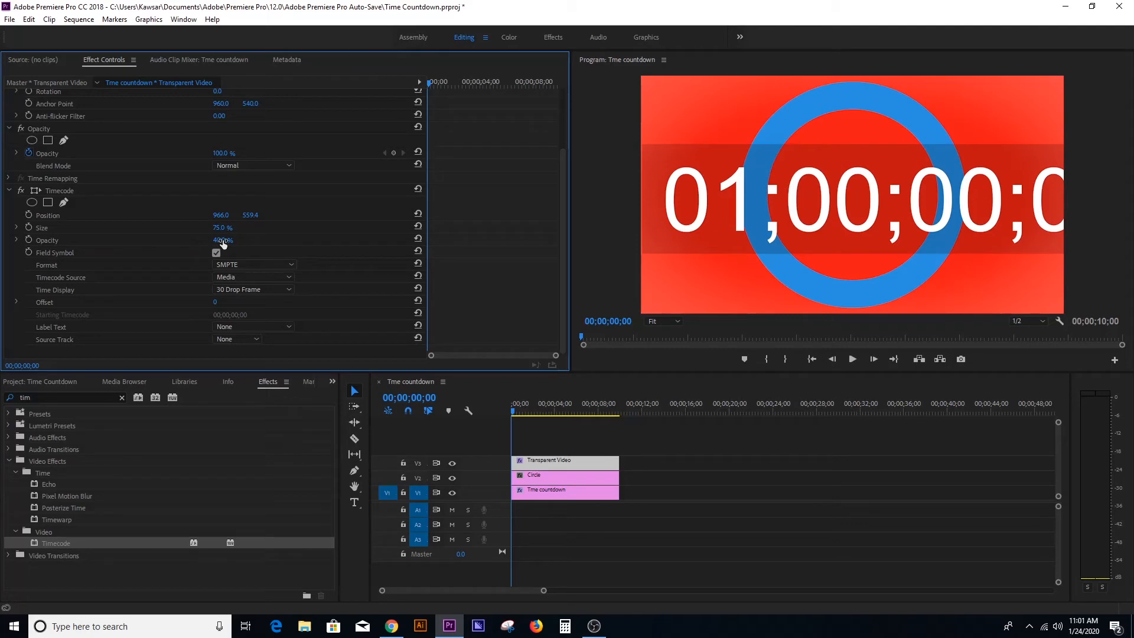
{"action": "left_click_drag", "start_coordinate": [223, 243], "coordinate": [201, 243]}
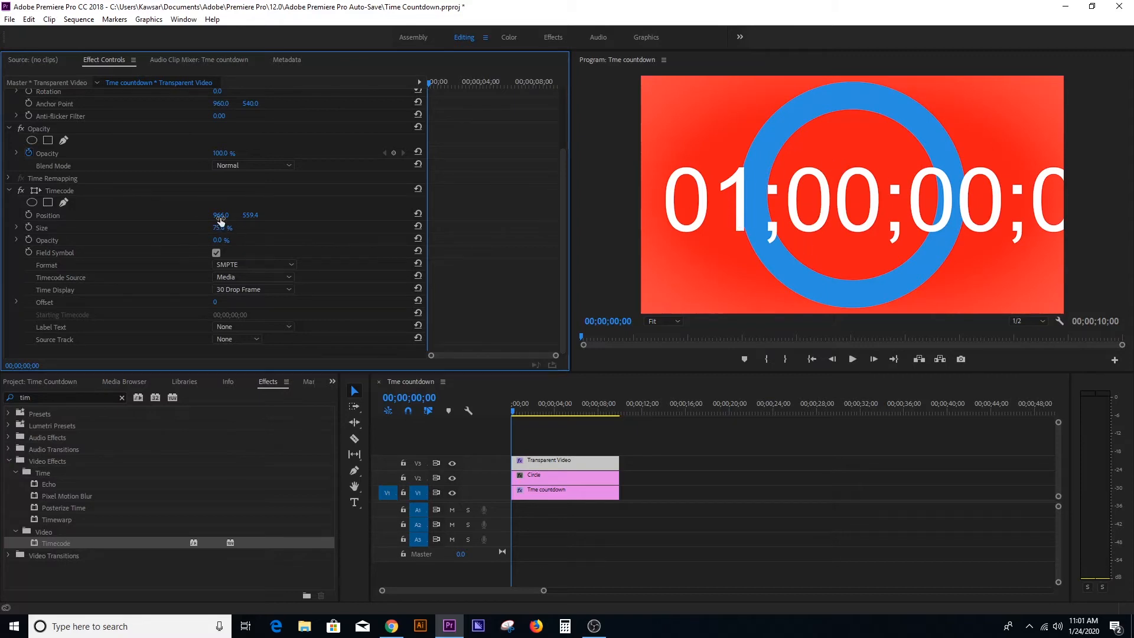
Shift the timecode left to a horizontal position of 473.0 so the seconds digits sit in the middle of the ring.
{"action": "left_click_drag", "start_coordinate": [221, 215], "coordinate": [35, 215]}
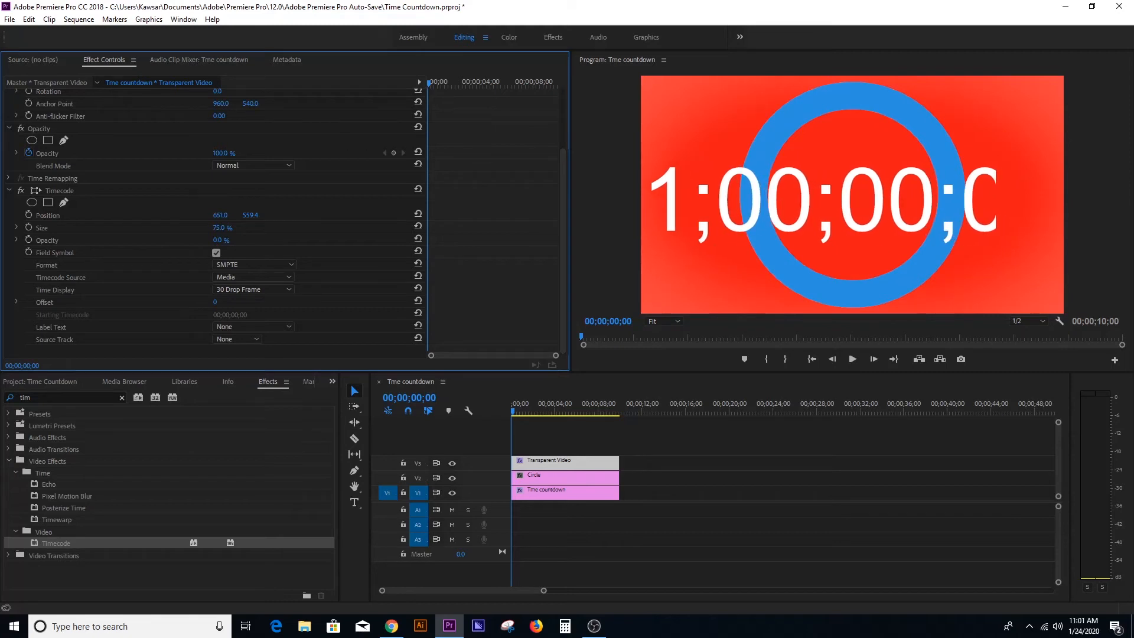
{"action": "left_click", "coordinate": [850, 359]}
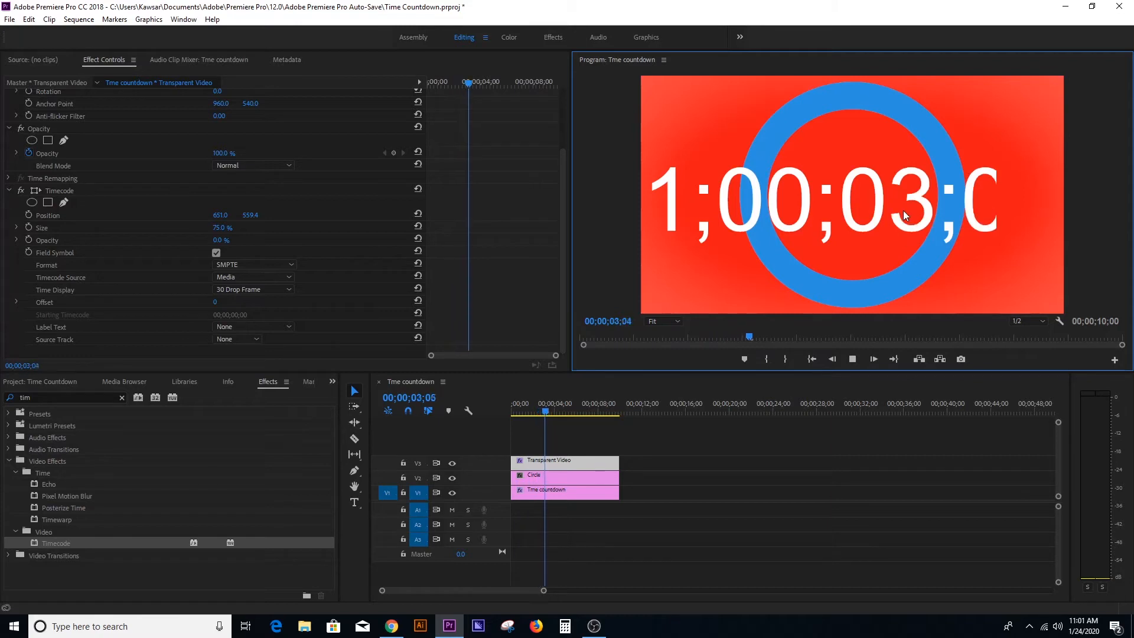
{"action": "key", "text": "space"}
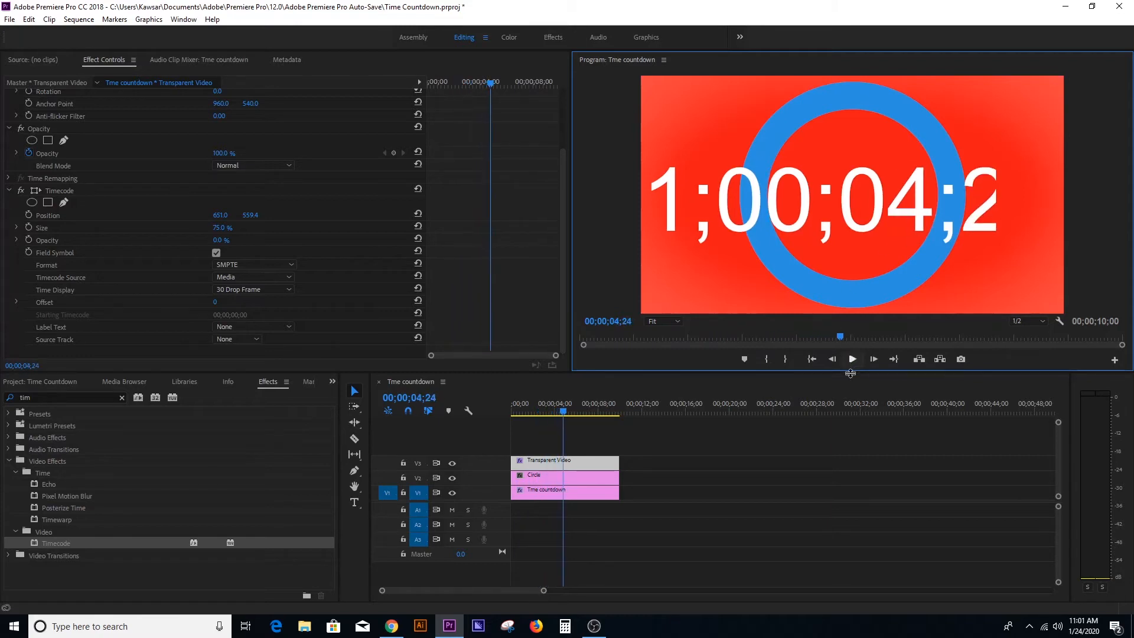
{"action": "left_click_drag", "start_coordinate": [218, 218], "coordinate": [114, 219]}
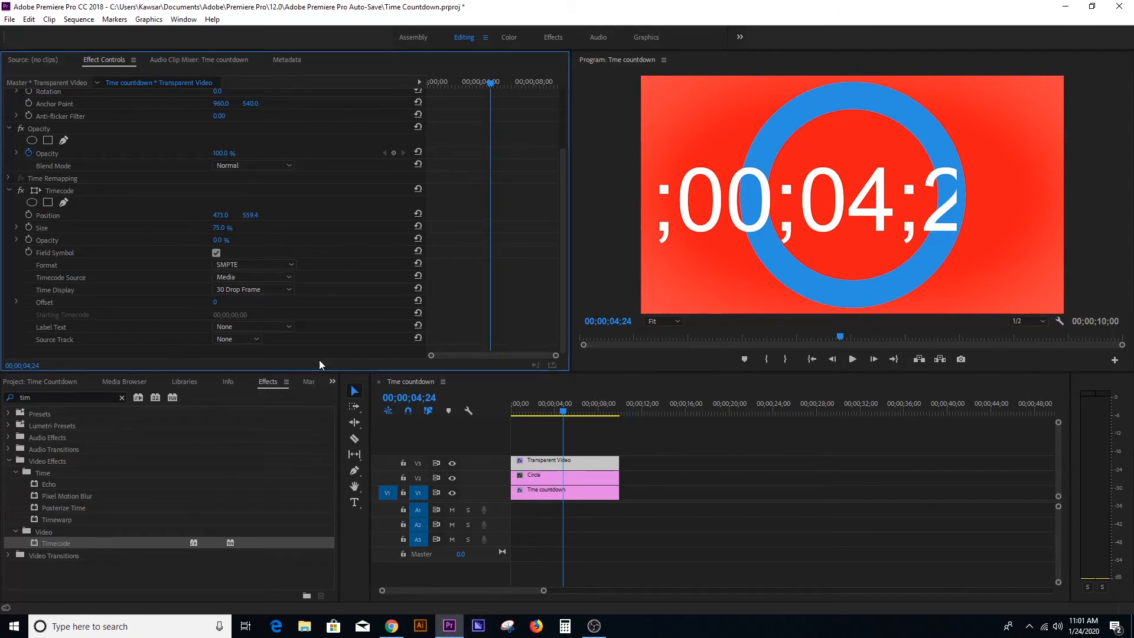
Find the Crop video effect and apply it to the Transparent Video clip.
{"action": "double_click", "coordinate": [37, 397]}
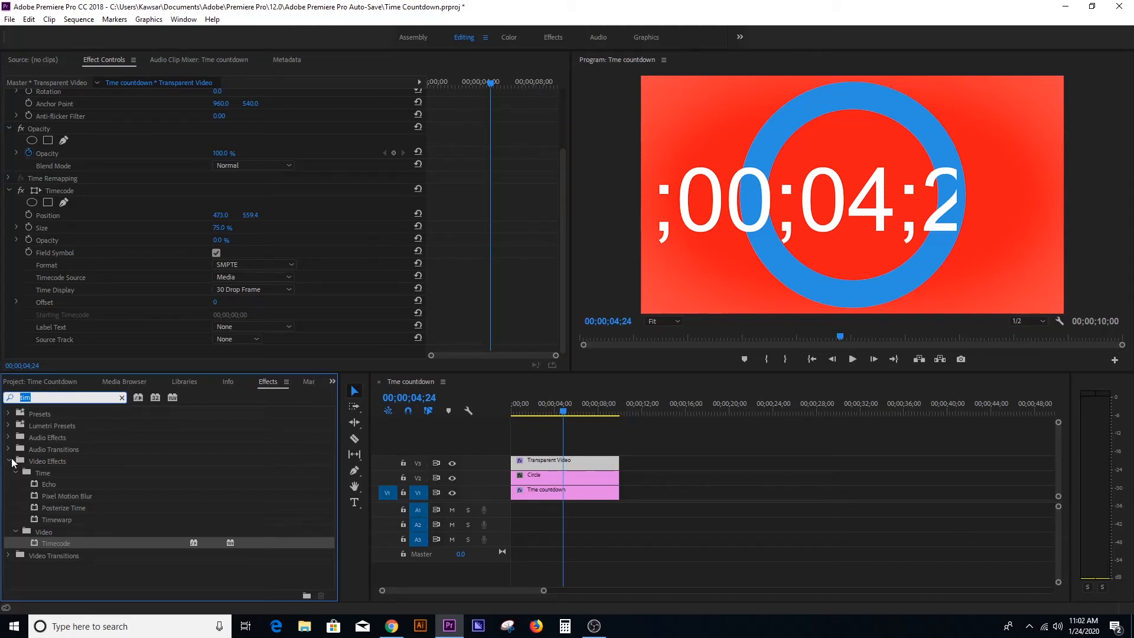
{"action": "type", "text": "cr"}
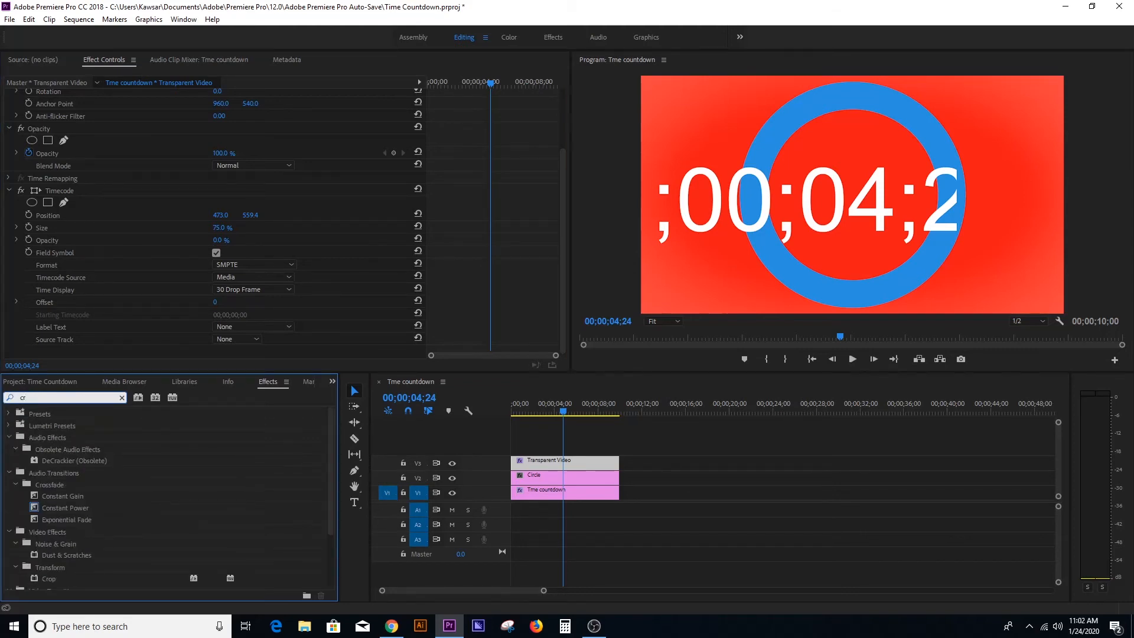
{"action": "type", "text": "op"}
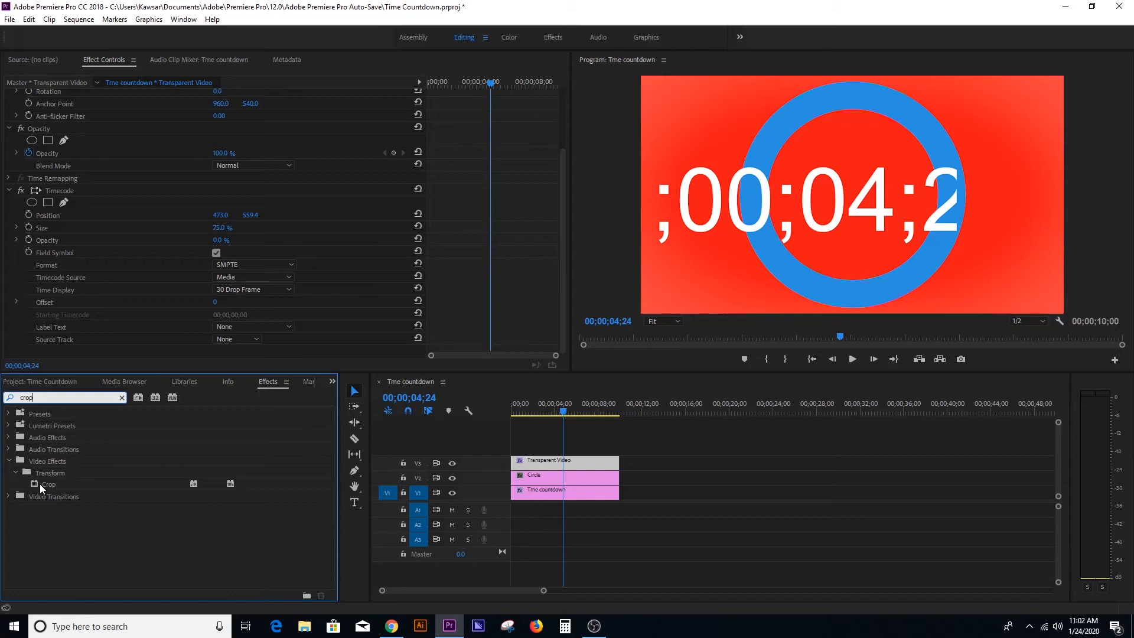
{"action": "left_click_drag", "start_coordinate": [40, 484], "coordinate": [546, 464]}
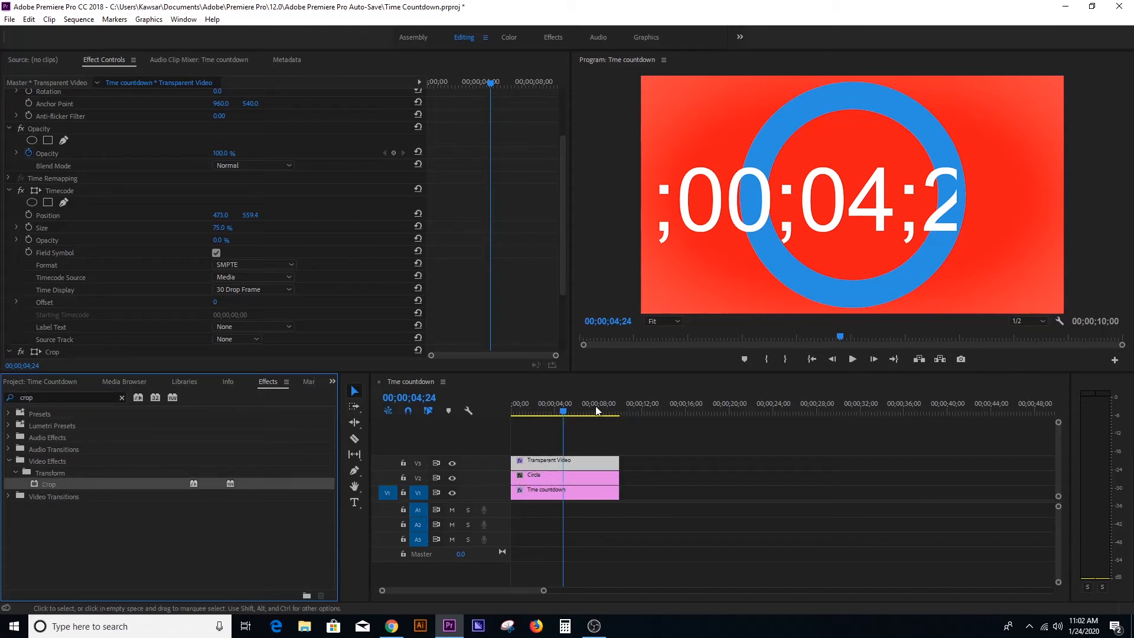
Crop the Transparent Video by 38.0 % on the left and also trim its right side, leaving only the seconds digits.
{"action": "left_click_drag", "start_coordinate": [564, 175], "coordinate": [547, 269]}
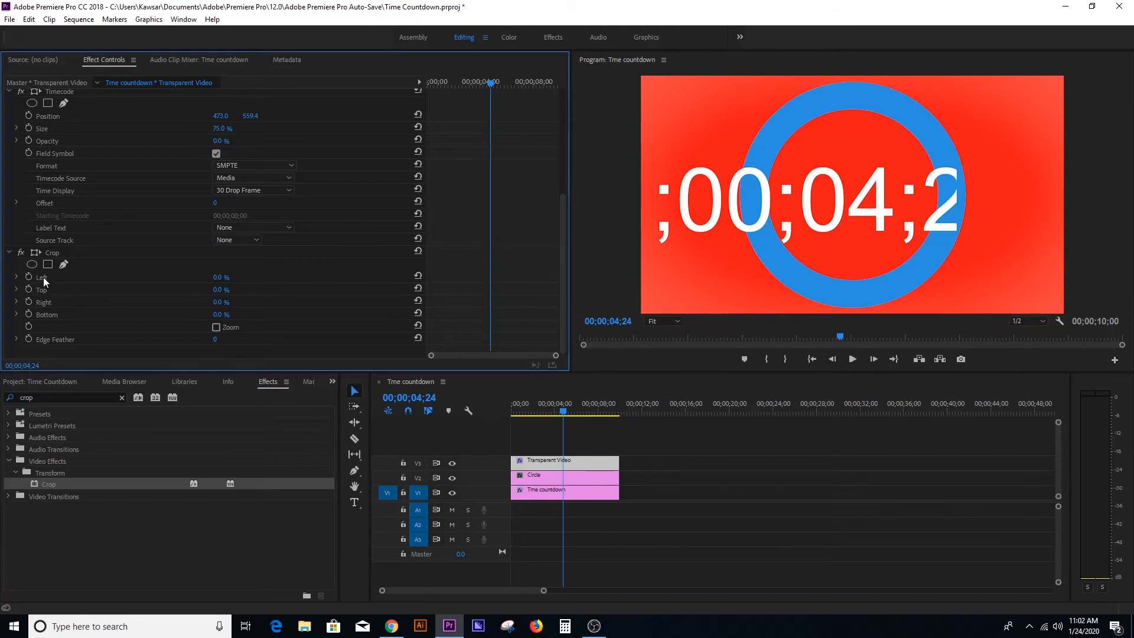
{"action": "left_click_drag", "start_coordinate": [210, 275], "coordinate": [233, 275]}
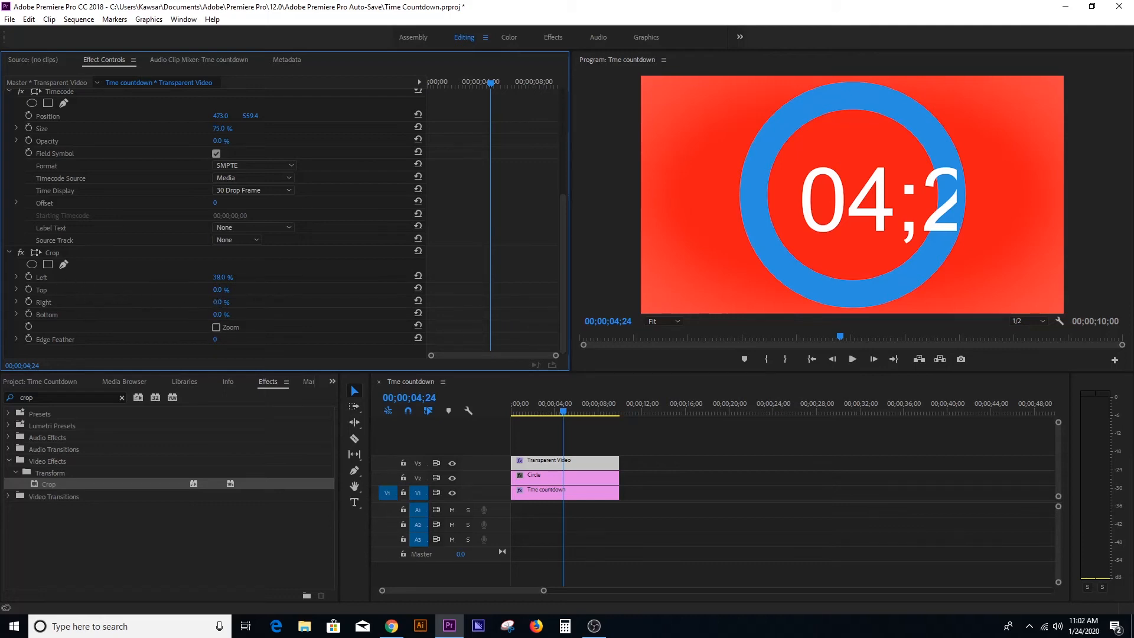
{"action": "left_click_drag", "start_coordinate": [222, 302], "coordinate": [245, 302]}
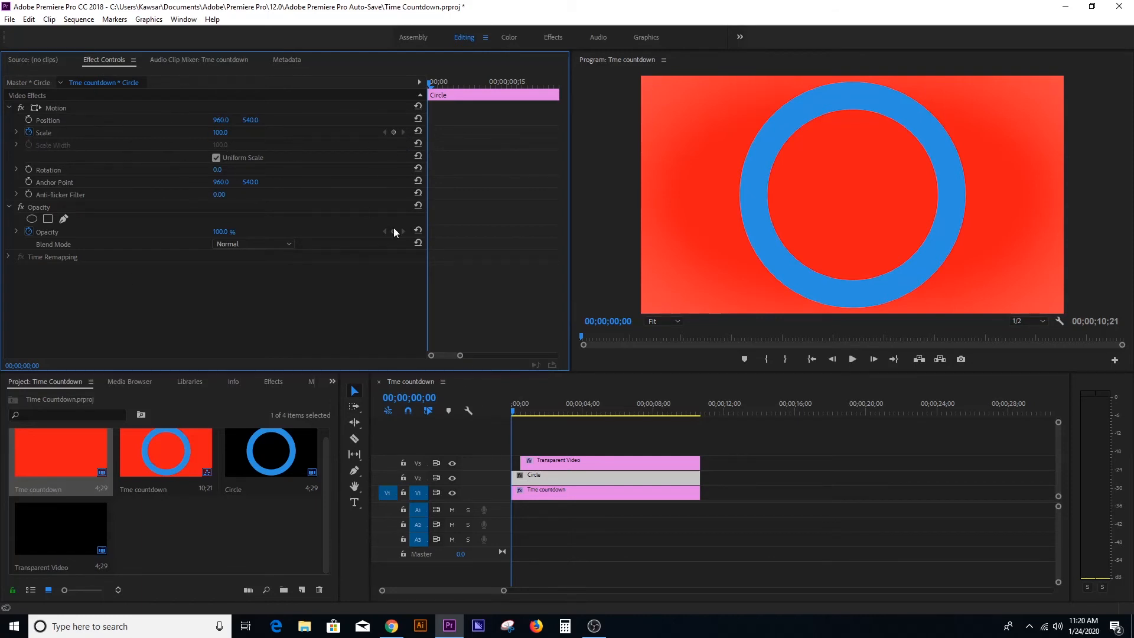
Add a Scale keyframe at 00;00;00;00 on the Circle clip and set its value to 200.
{"action": "left_click", "coordinate": [512, 413]}
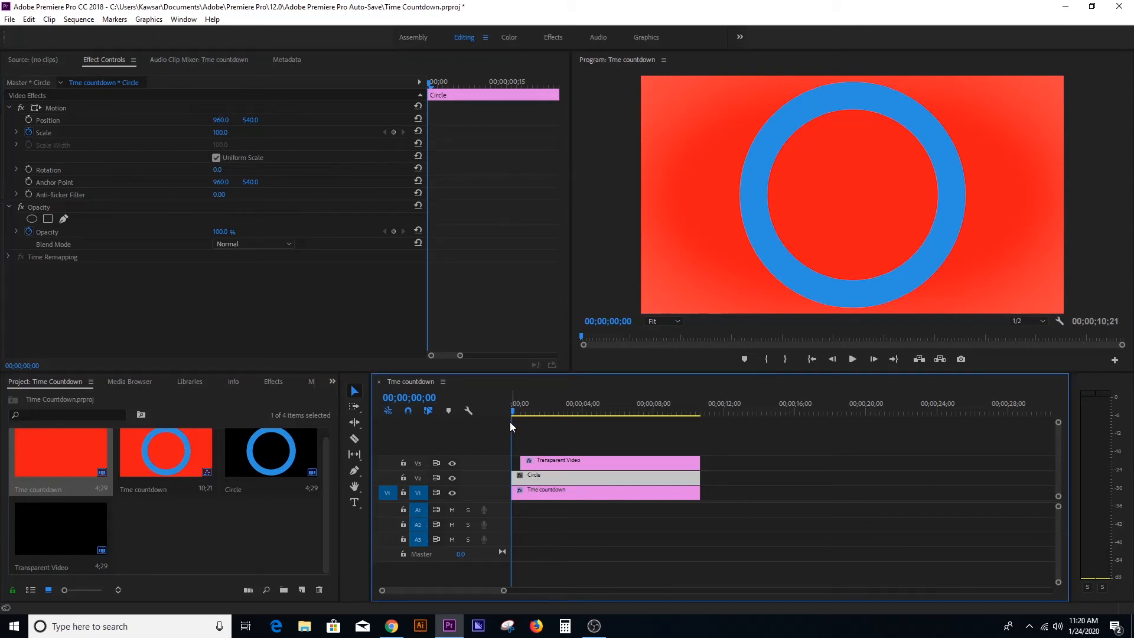
{"action": "left_click", "coordinate": [393, 132]}
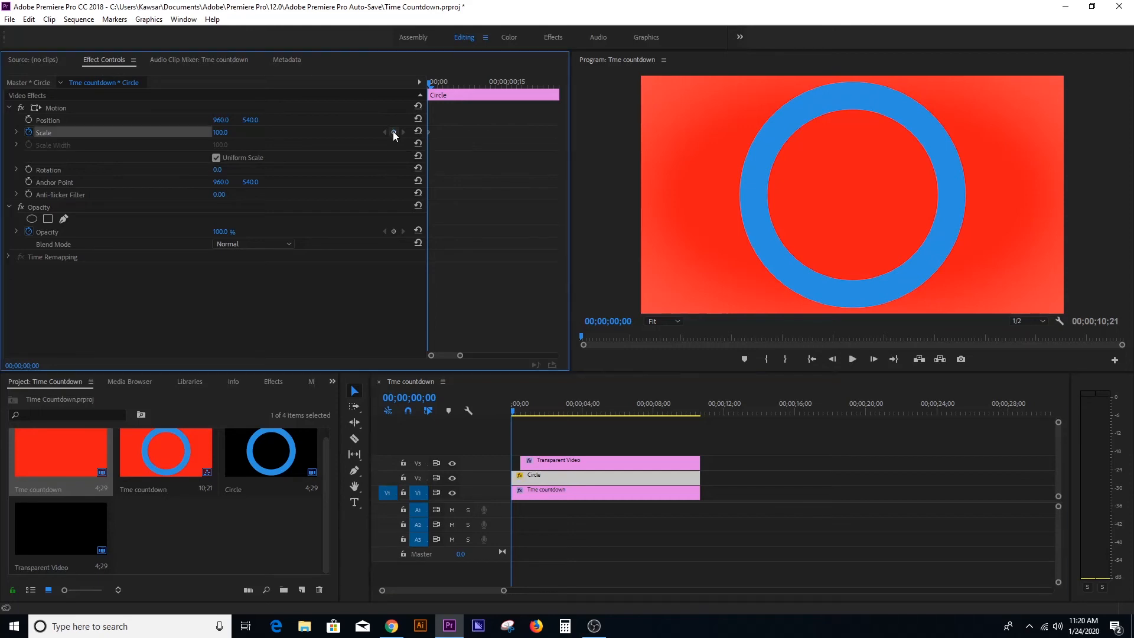
{"action": "left_click", "coordinate": [216, 132]}
{"action": "type", "text": "115"}
{"action": "key", "text": "Return"}
{"action": "mouse_move", "coordinate": [220, 133]}
{"action": "left_mouse_down"}
{"action": "mouse_move", "coordinate": [267, 132]}
{"action": "mouse_move", "coordinate": [228, 141]}
{"action": "left_mouse_up"}
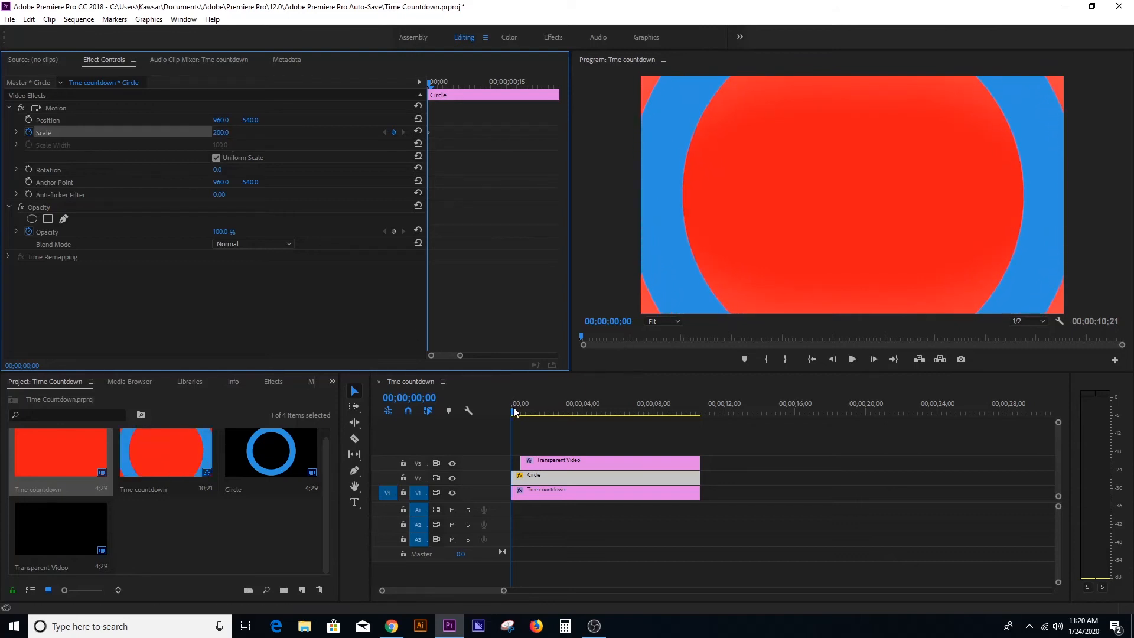
Add a second Scale keyframe to the Circle clip at 00;00;00;15 with a value of 100.
{"action": "left_click_drag", "start_coordinate": [513, 408], "coordinate": [522, 412]}
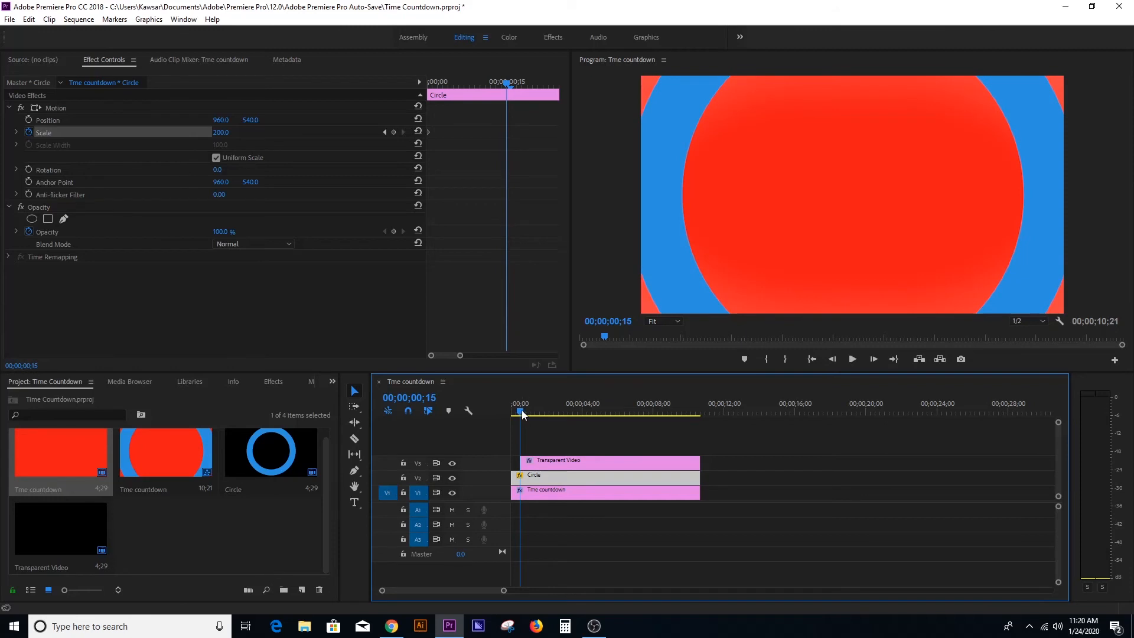
{"action": "left_click_drag", "start_coordinate": [522, 412], "coordinate": [522, 412]}
{"action": "left_click", "coordinate": [393, 132]}
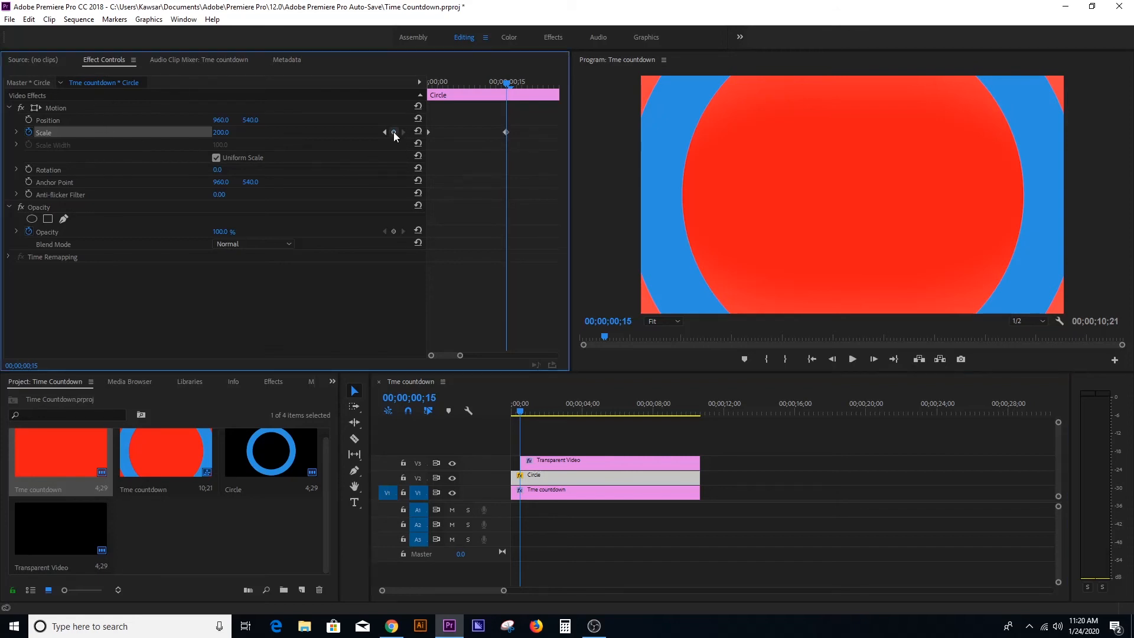
{"action": "left_click", "coordinate": [220, 132]}
{"action": "type", "text": "150"}
{"action": "key", "text": "Return"}
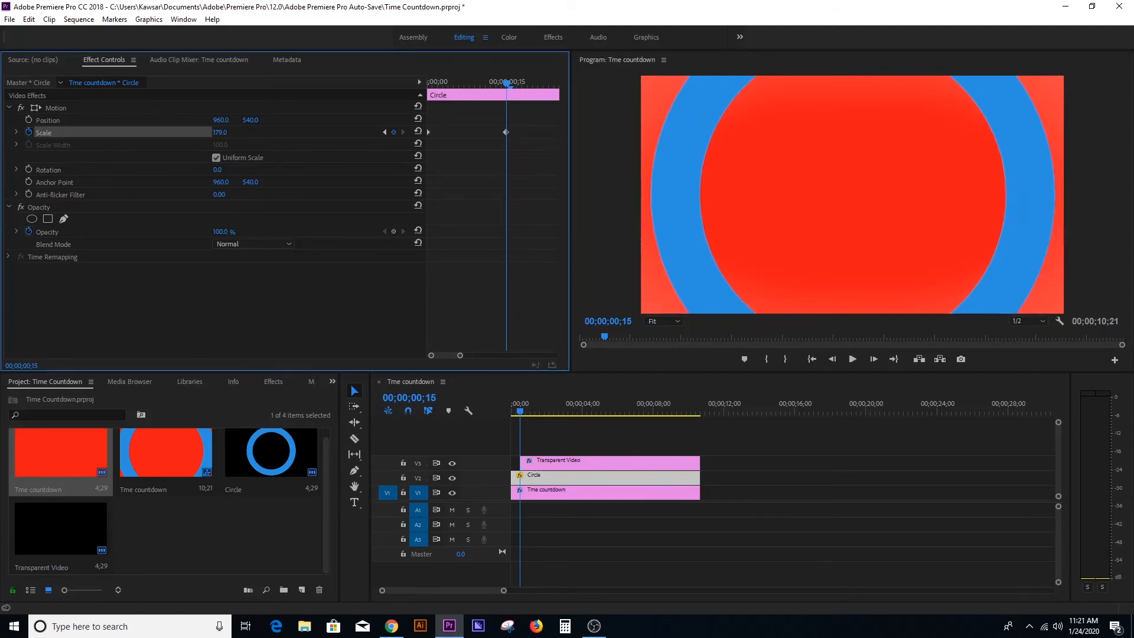
{"action": "left_click_drag", "start_coordinate": [219, 133], "coordinate": [190, 132]}
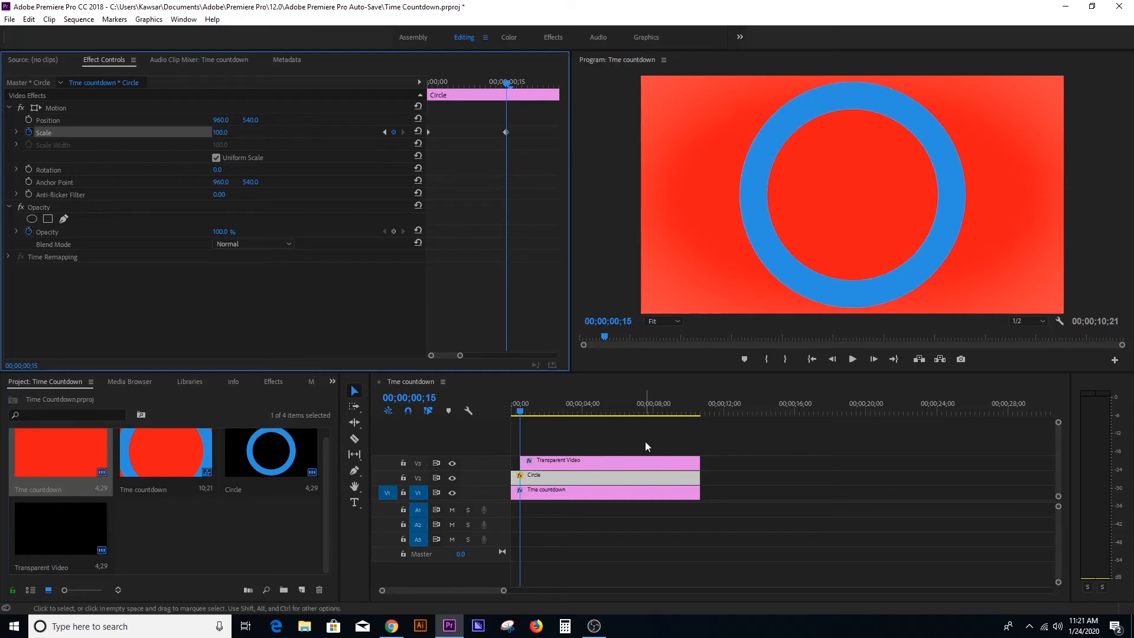
Play the sequence from the start to check the ring's scale animation, and return to the first frame.
{"action": "left_click_drag", "start_coordinate": [522, 413], "coordinate": [512, 414]}
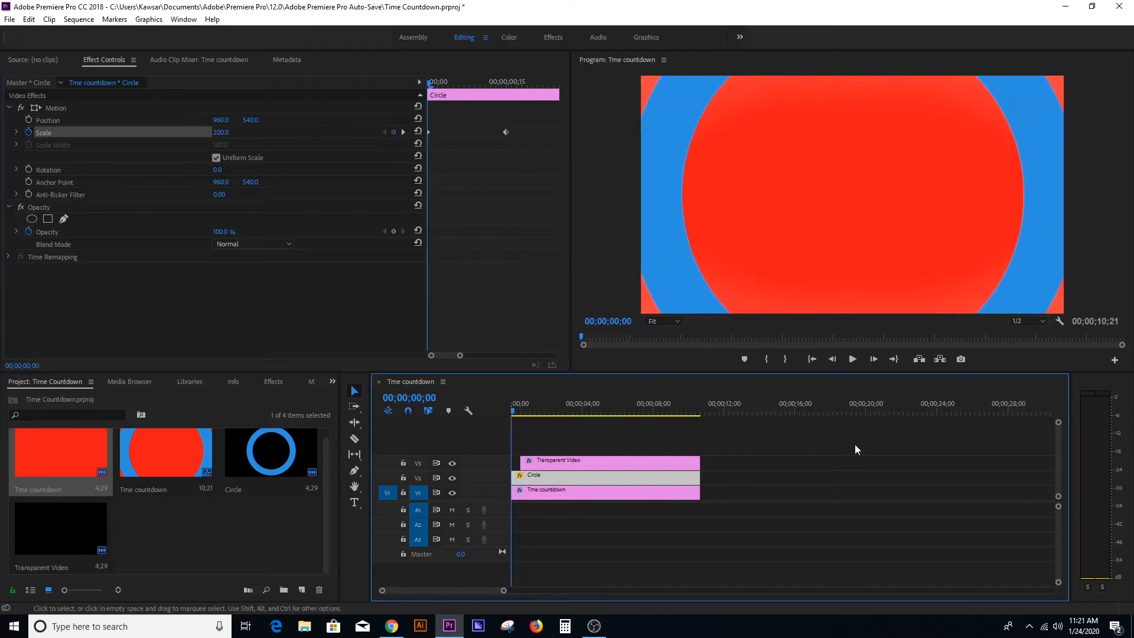
{"action": "left_click", "coordinate": [853, 359]}
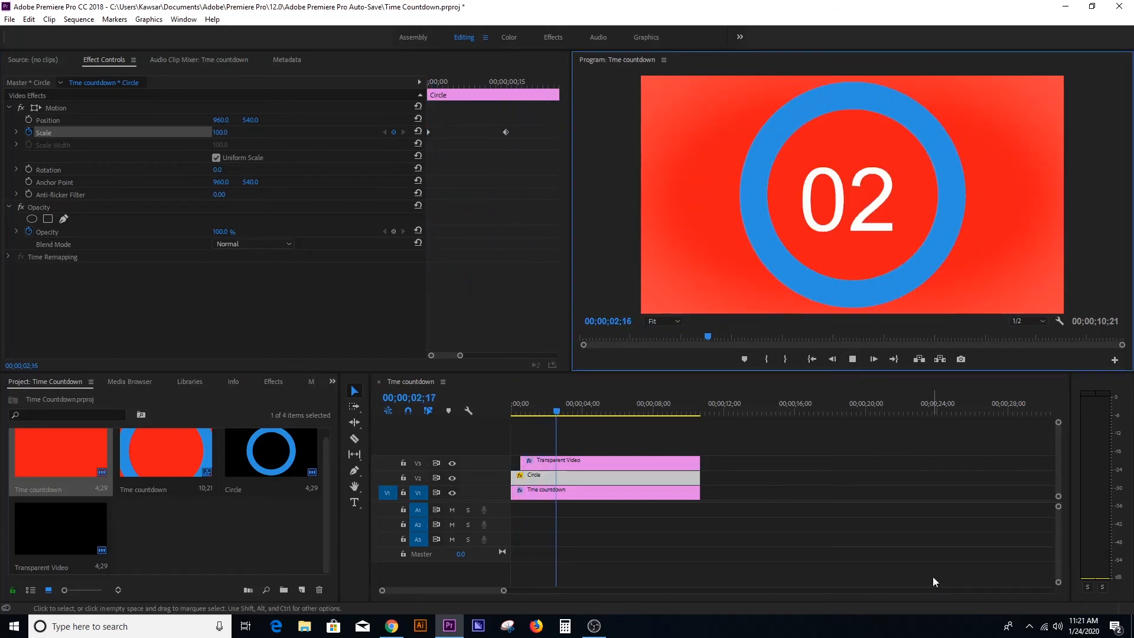
{"action": "left_click", "coordinate": [812, 359]}
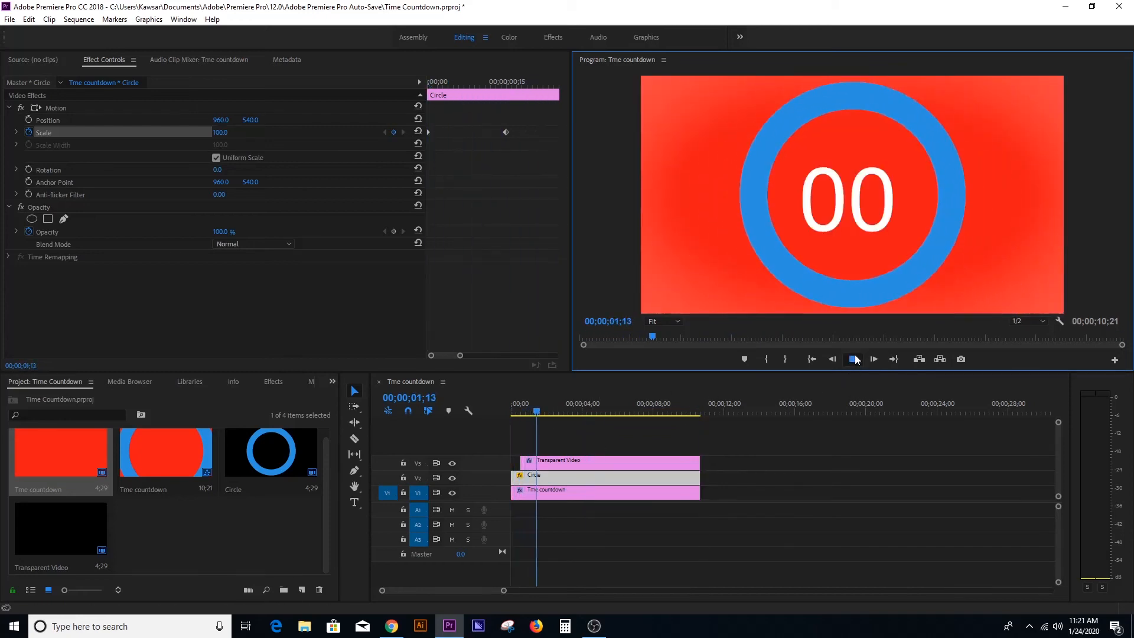
{"action": "key", "text": "space"}
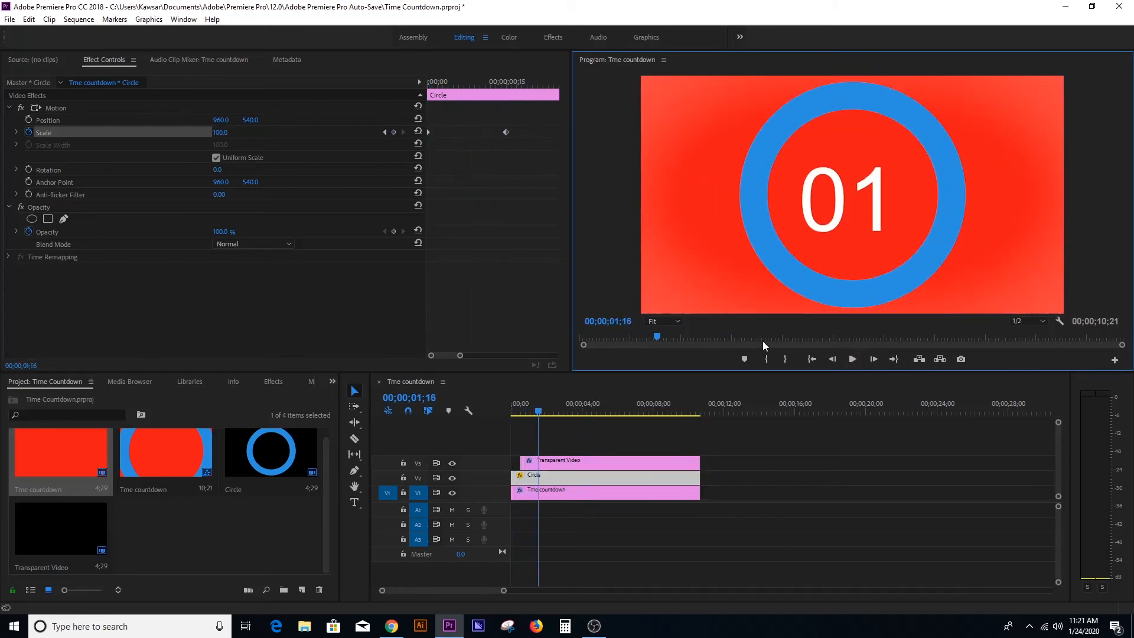
{"action": "left_click", "coordinate": [524, 412]}
{"action": "left_click_drag", "start_coordinate": [525, 412], "coordinate": [508, 404]}
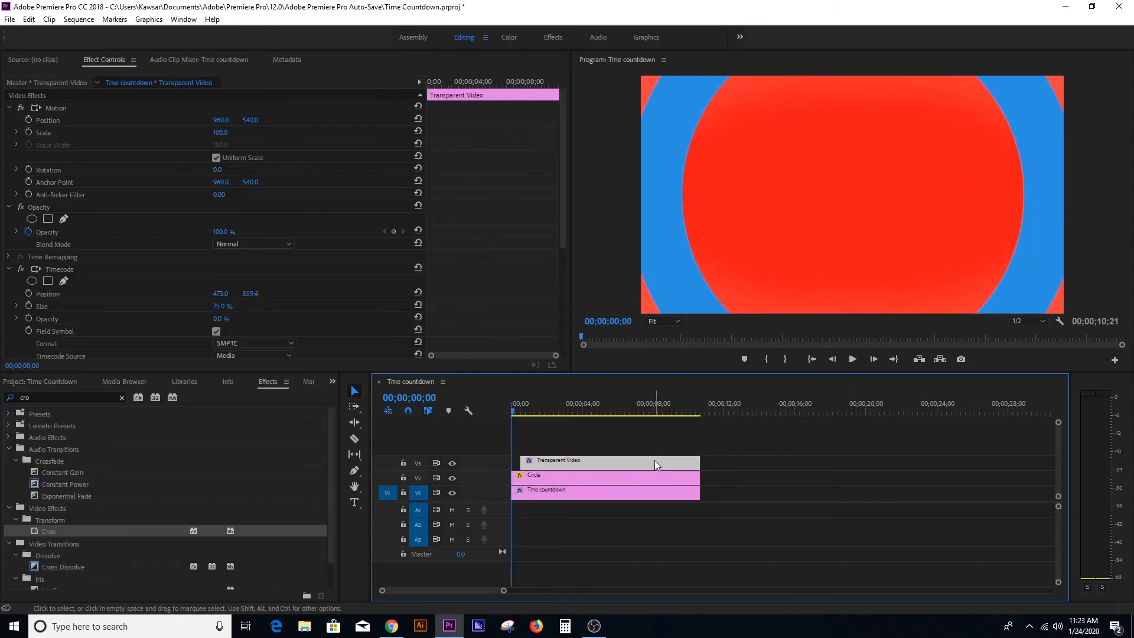
{"action": "right_click", "coordinate": [655, 460]}
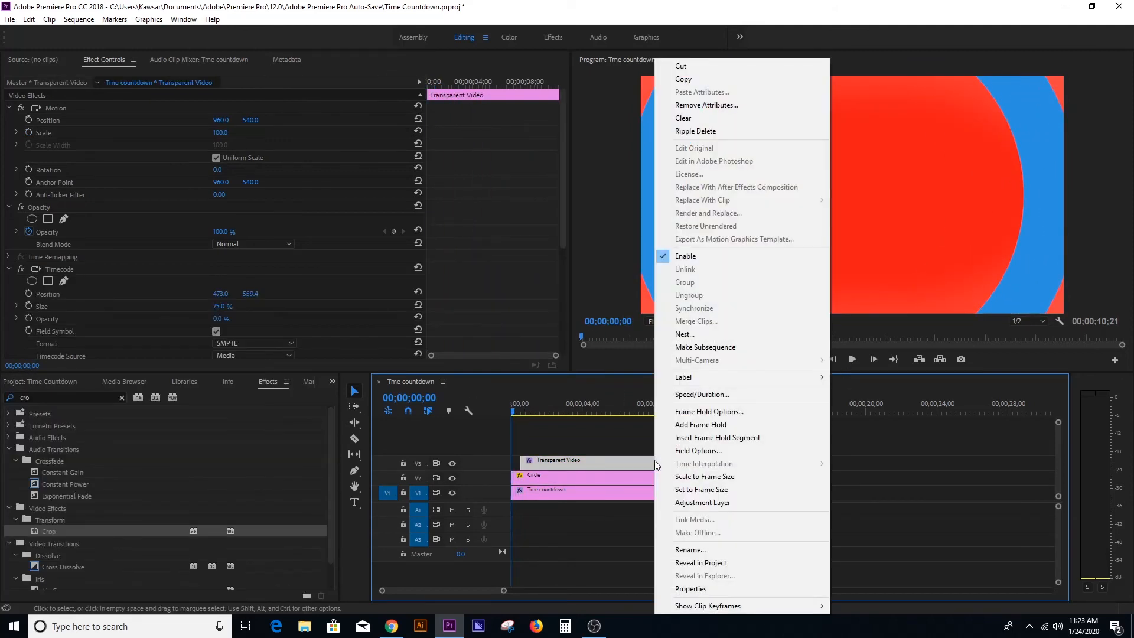
{"action": "left_click", "coordinate": [704, 395]}
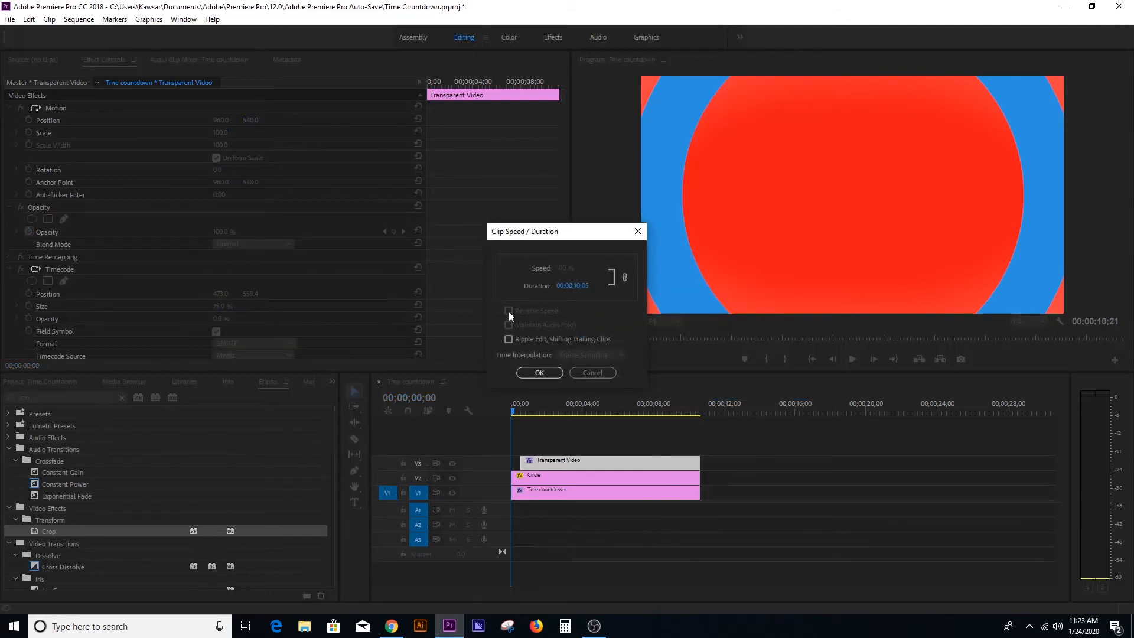
{"action": "left_click", "coordinate": [603, 374]}
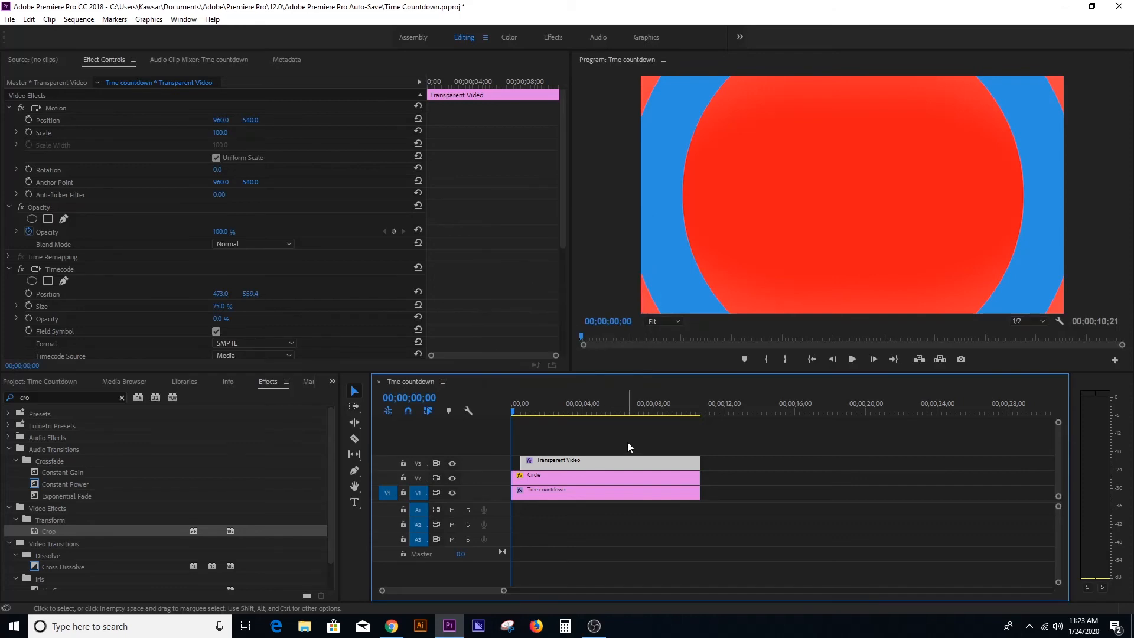
Nest the Transparent Video clip on V3 into its own sequence, accepting the default name.
{"action": "right_click", "coordinate": [627, 464]}
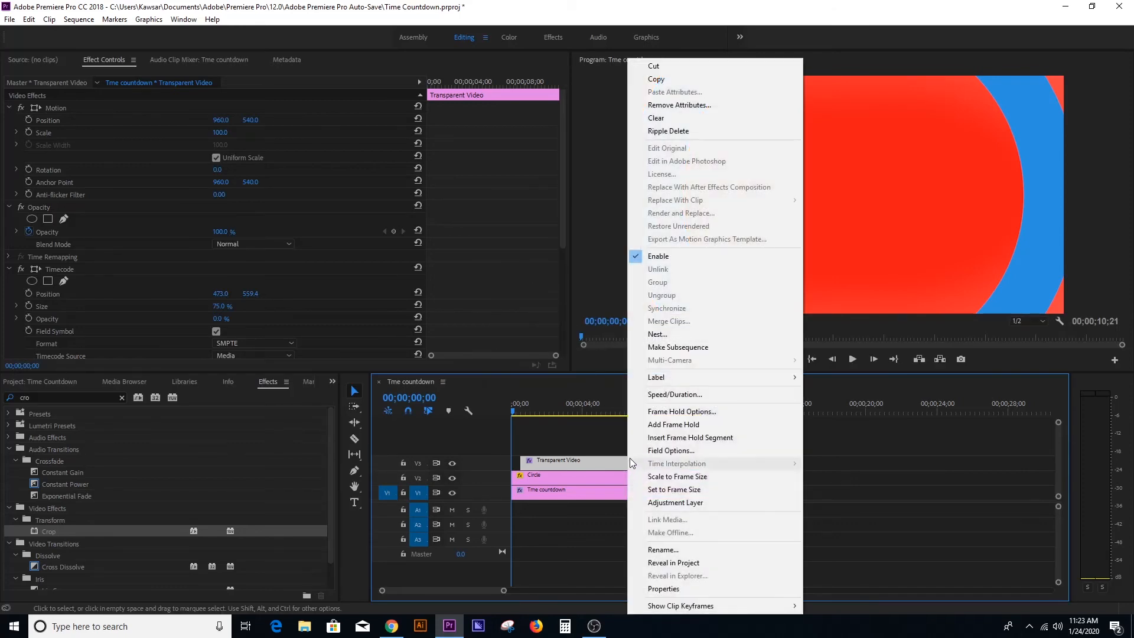
{"action": "left_click", "coordinate": [669, 336]}
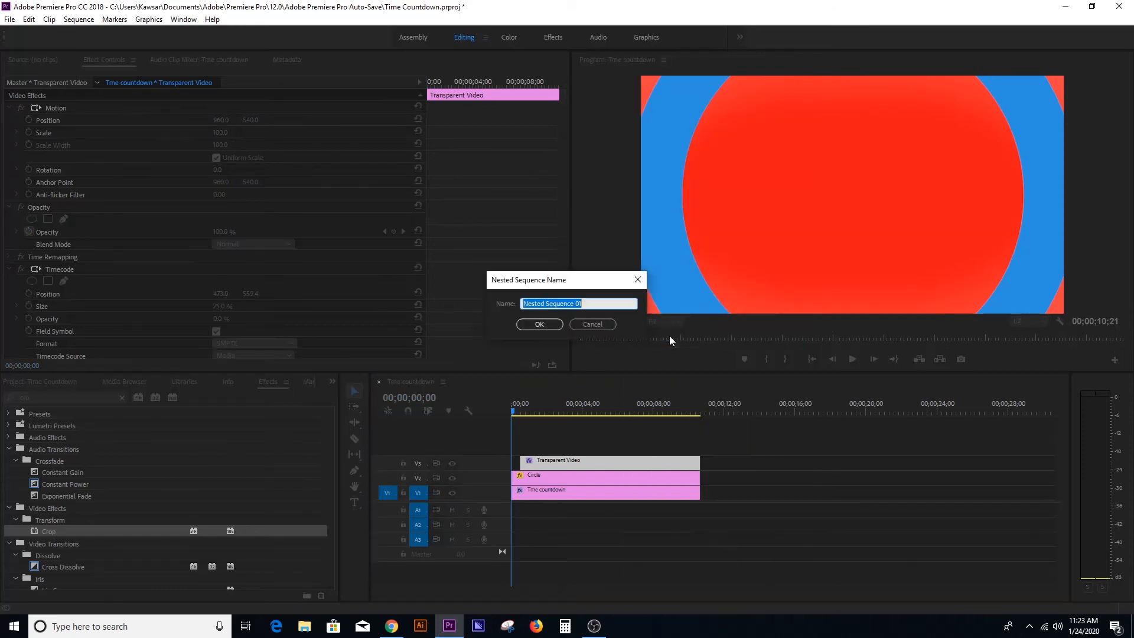
{"action": "left_click", "coordinate": [549, 325]}
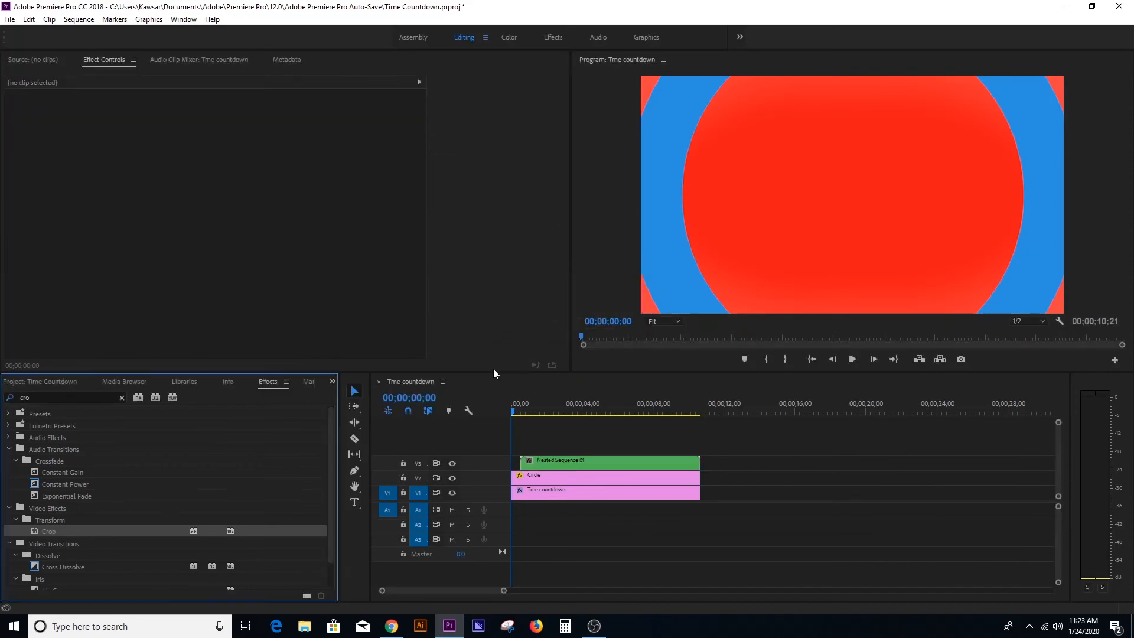
Turn on Reverse Speed for the nested sequence on V3 and play the countdown from the start.
{"action": "left_click", "coordinate": [628, 465]}
{"action": "right_click", "coordinate": [627, 464]}
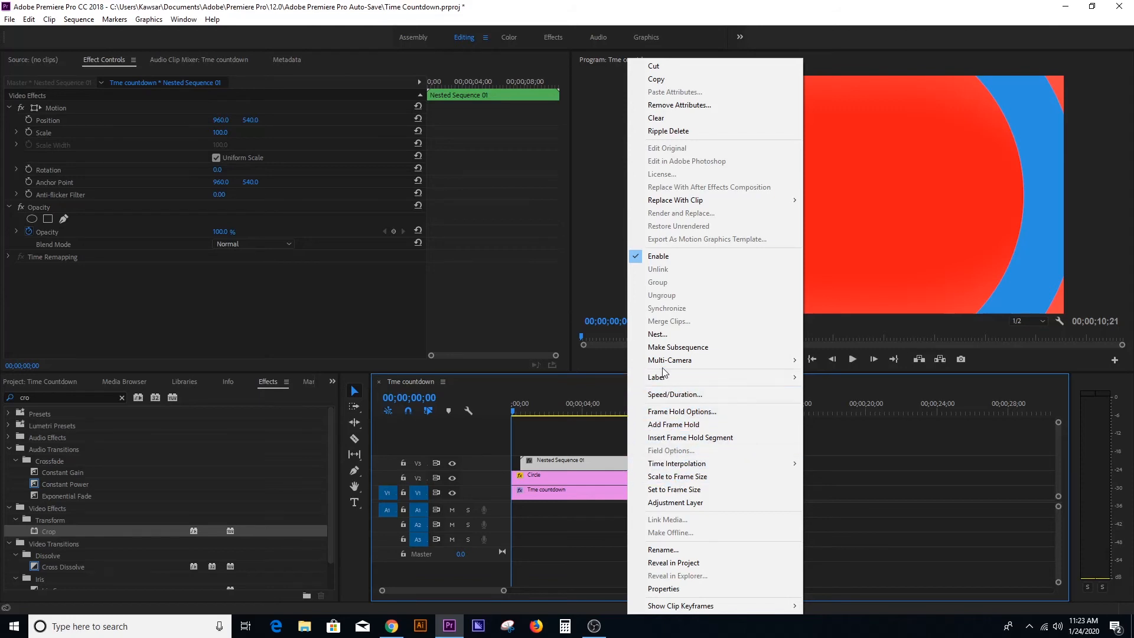
{"action": "left_click", "coordinate": [600, 459]}
{"action": "right_click", "coordinate": [600, 461]}
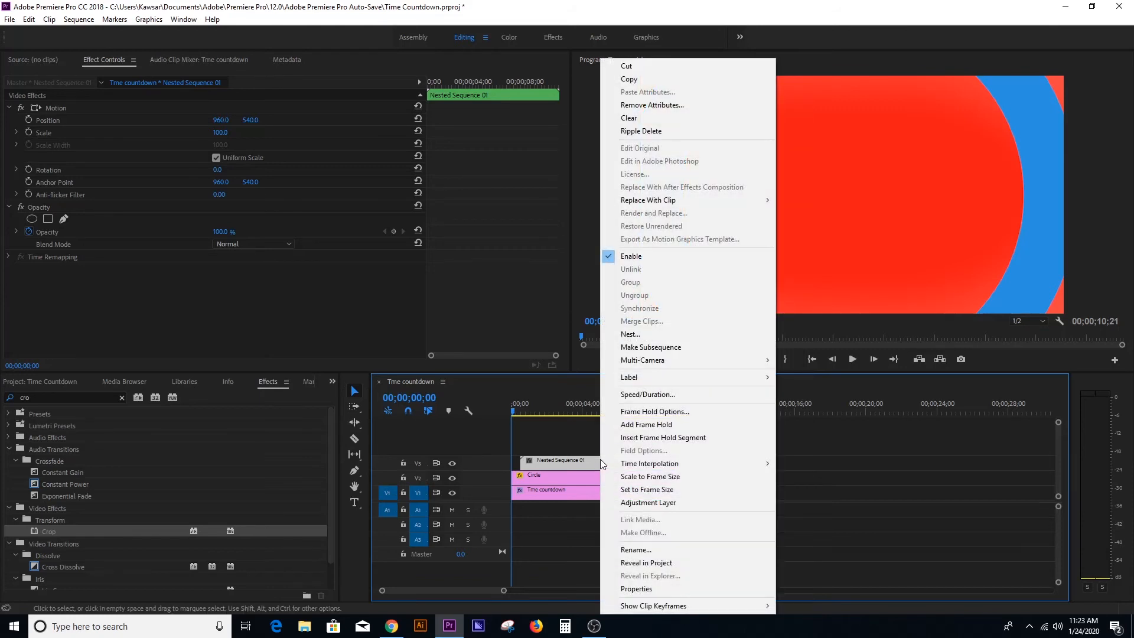
{"action": "left_click", "coordinate": [647, 394]}
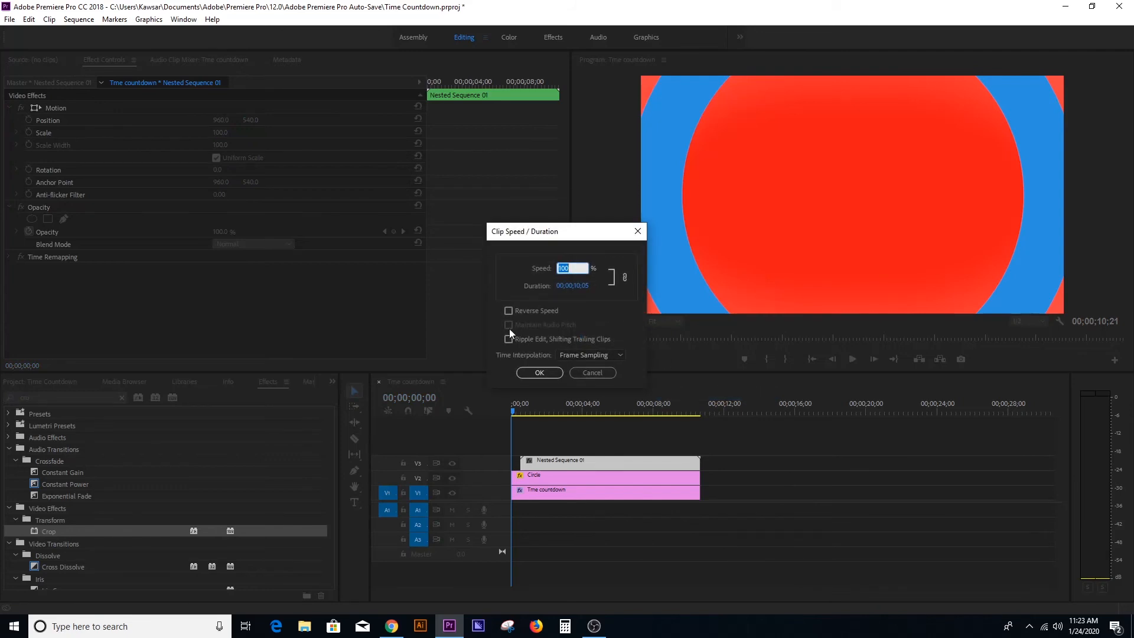
{"action": "left_click", "coordinate": [508, 311]}
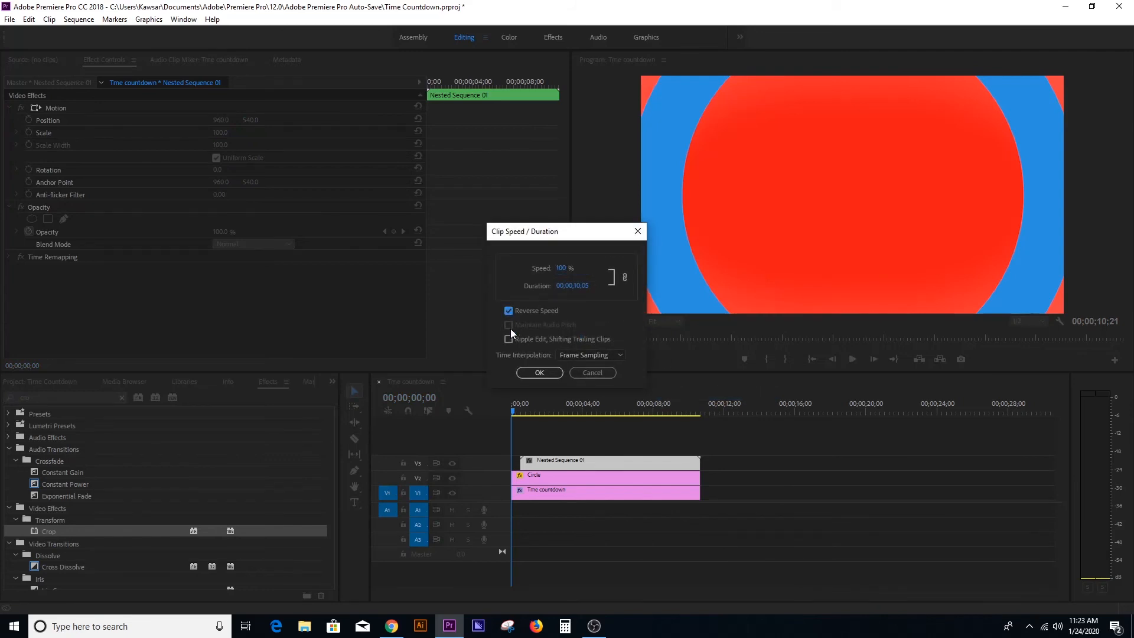
{"action": "left_click", "coordinate": [539, 372]}
{"action": "left_click", "coordinate": [848, 367]}
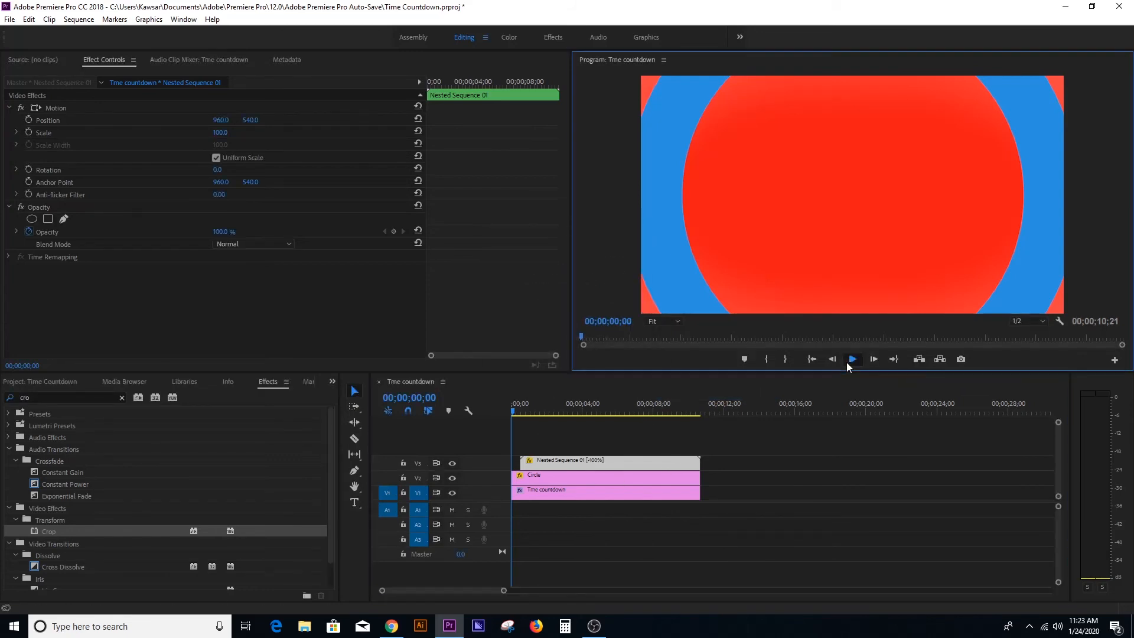
{"action": "left_click", "coordinate": [851, 359]}
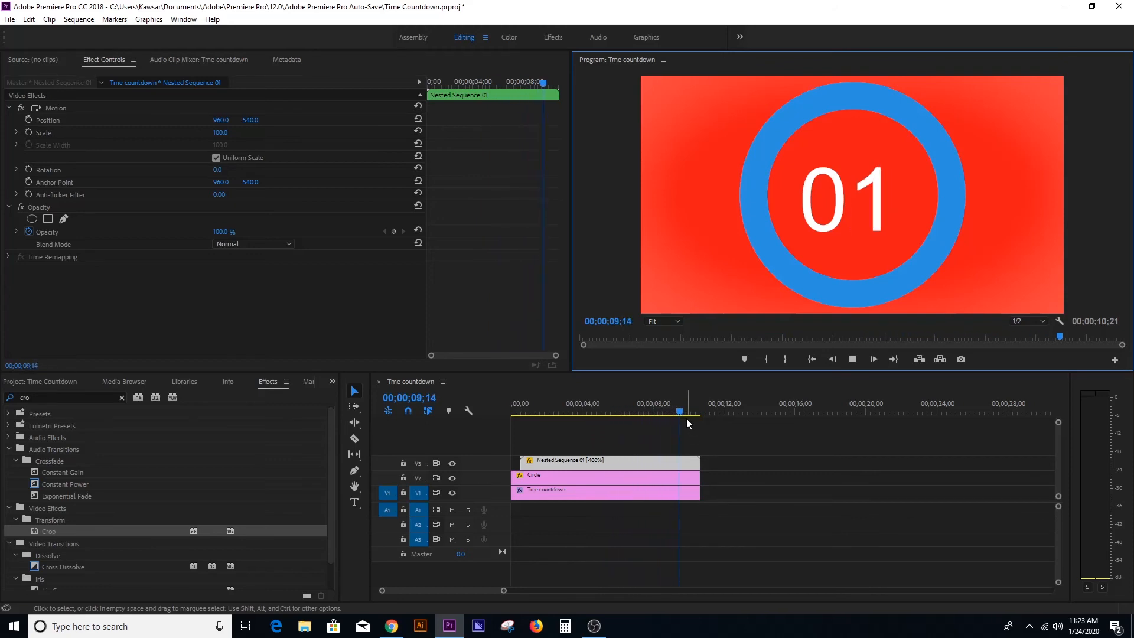
Play the sequence from the first frame to check the reversed numbers, and park the playhead at 00;00;02;18.
{"action": "left_click_drag", "start_coordinate": [702, 413], "coordinate": [511, 415]}
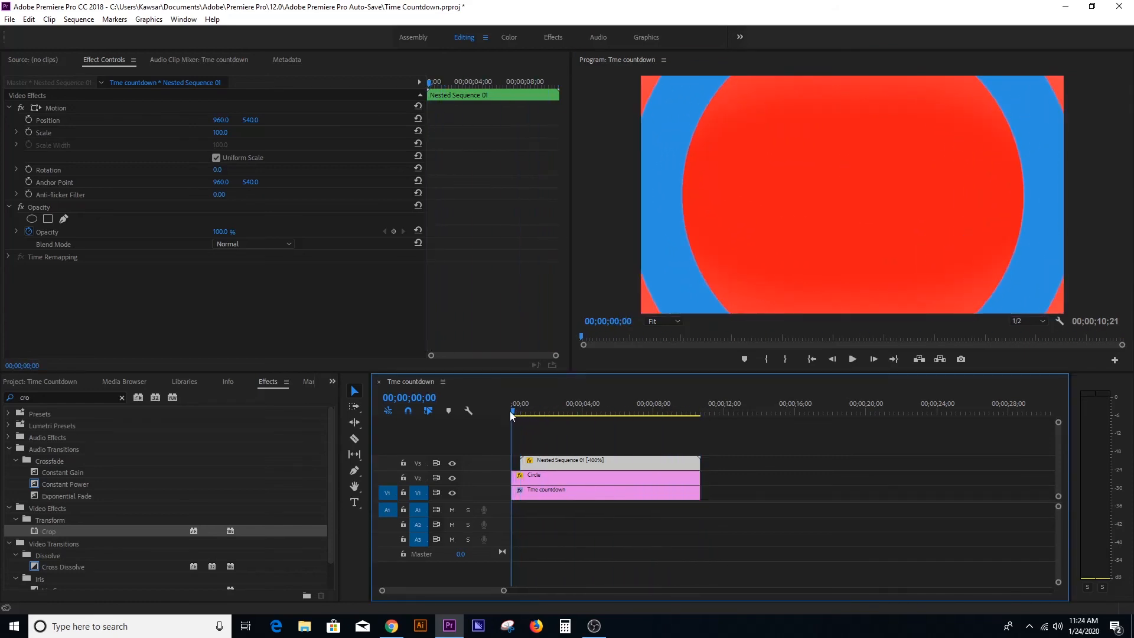
{"action": "left_click", "coordinate": [853, 359]}
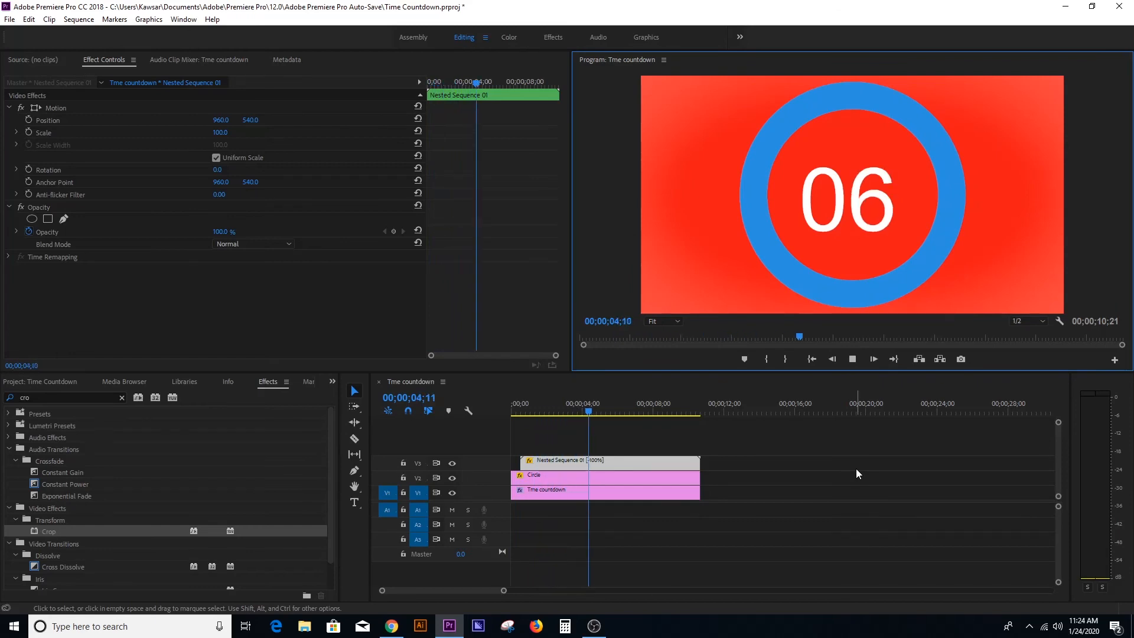
{"action": "left_click", "coordinate": [853, 359]}
{"action": "left_click_drag", "start_coordinate": [636, 413], "coordinate": [557, 412]}
Find the Clock Wipe transition and apply it to the end of the Circle clip on V2.
{"action": "left_click", "coordinate": [21, 398]}
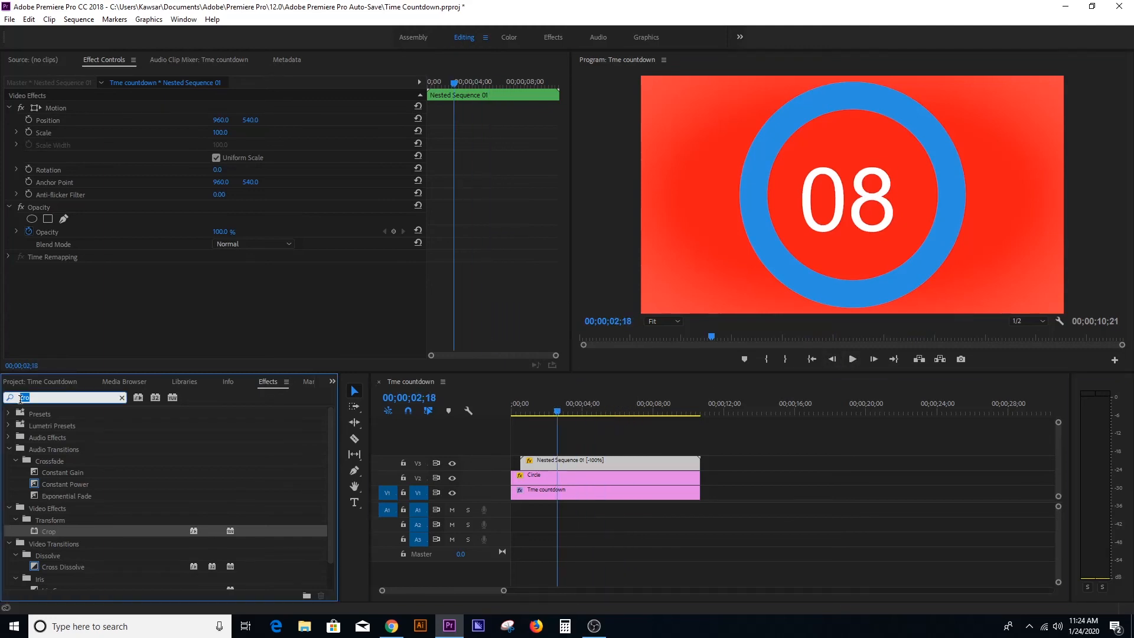
{"action": "type", "text": "cloc"}
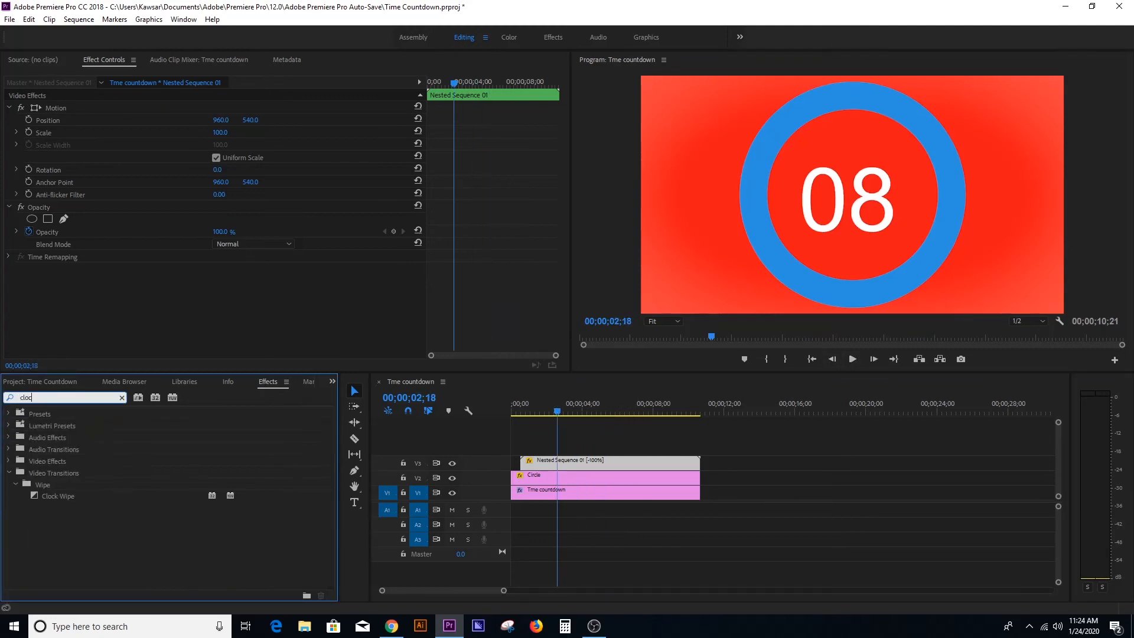
{"action": "left_click", "coordinate": [41, 495]}
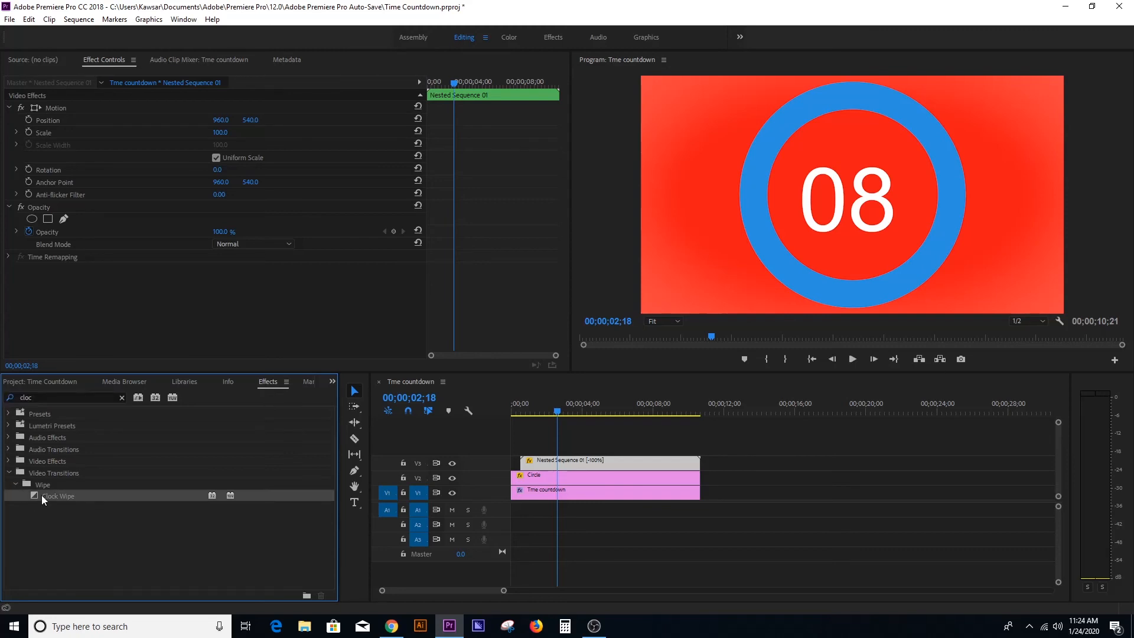
{"action": "left_click_drag", "start_coordinate": [41, 495], "coordinate": [563, 476]}
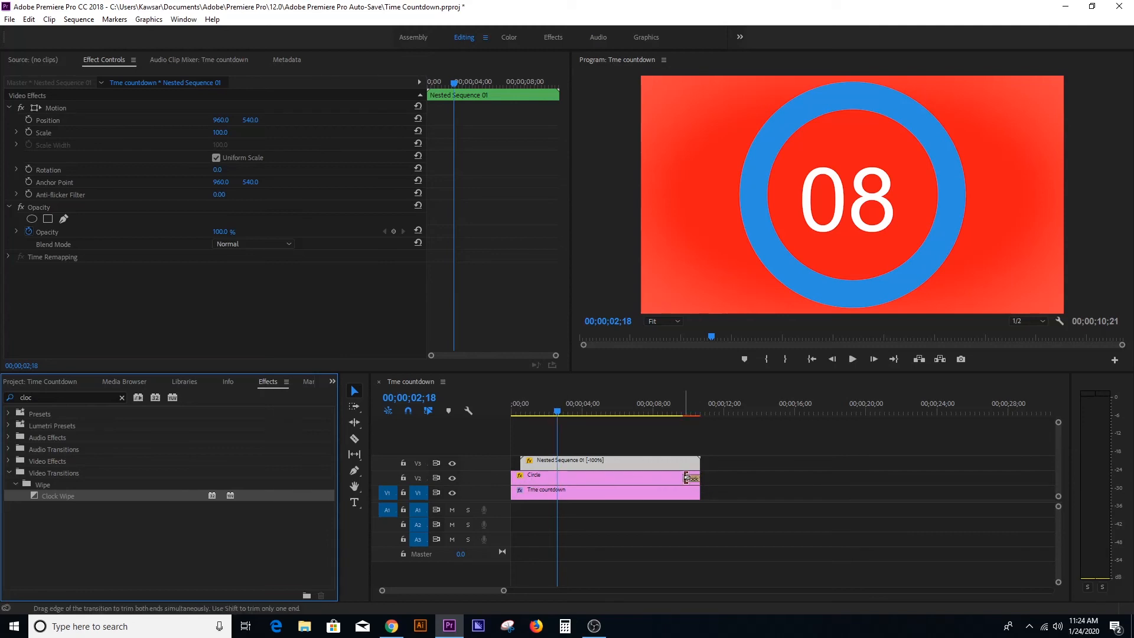
Stretch the Clock Wipe's start back to a duration of 00;00;10;07 and play the sequence from the start.
{"action": "left_click_drag", "start_coordinate": [686, 480], "coordinate": [642, 482]}
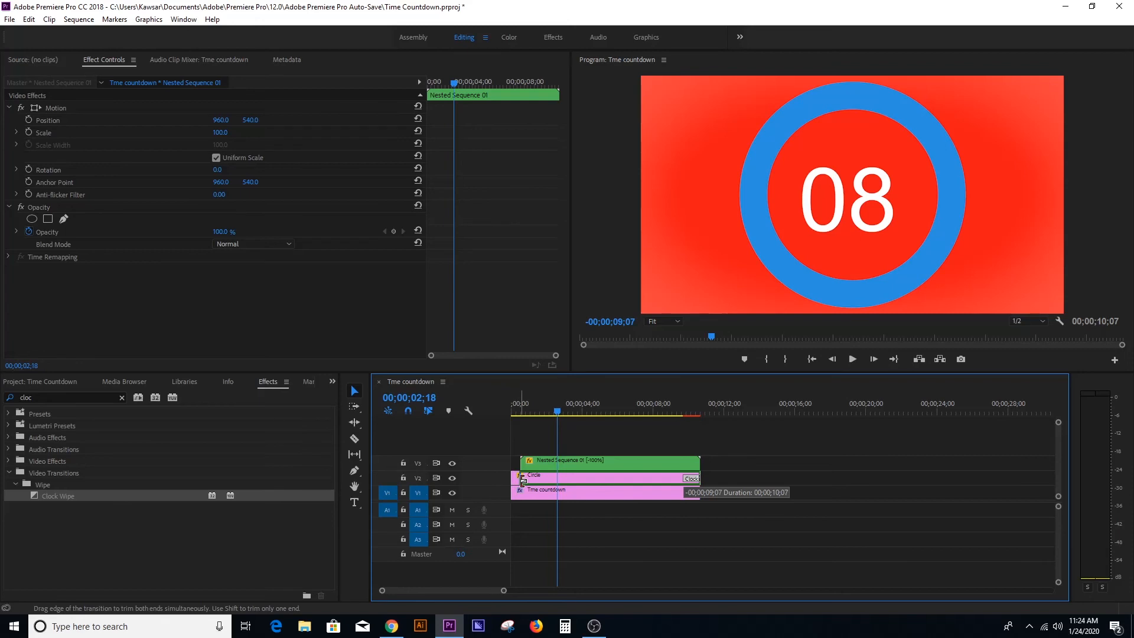
{"action": "left_click_drag", "start_coordinate": [522, 480], "coordinate": [521, 479]}
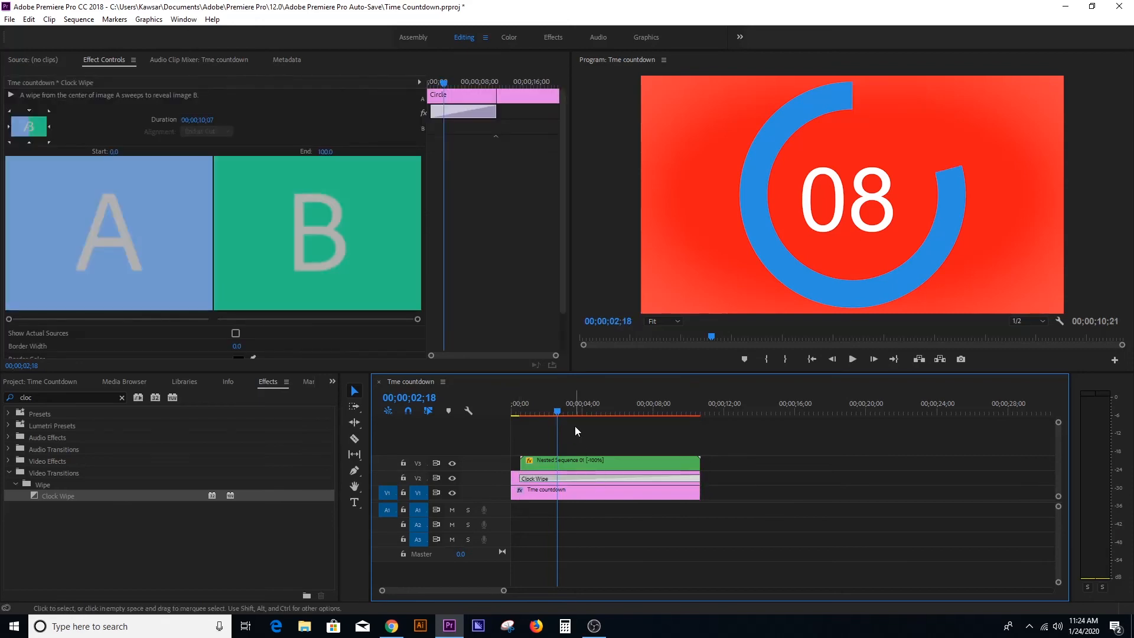
{"action": "left_click_drag", "start_coordinate": [559, 412], "coordinate": [513, 419]}
{"action": "left_click", "coordinate": [853, 359]}
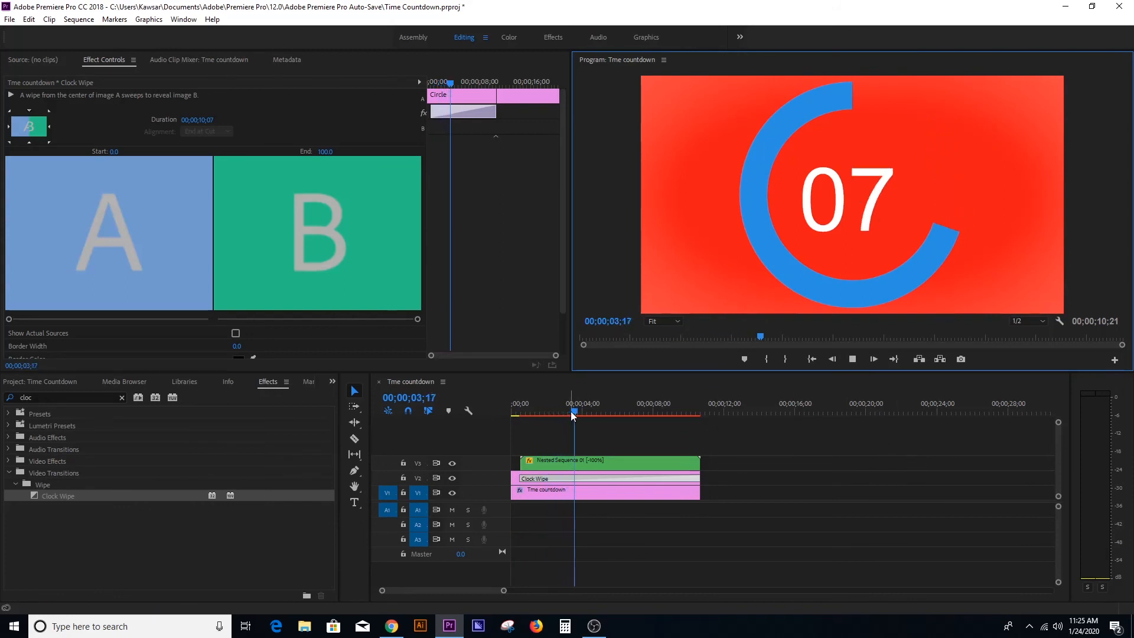
Trim the Clock Wipe's start to the nested clip's first frame at 00;00;00;16 and play the sequence from the start.
{"action": "left_click_drag", "start_coordinate": [602, 413], "coordinate": [518, 413]}
{"action": "left_click_drag", "start_coordinate": [504, 592], "coordinate": [425, 591]}
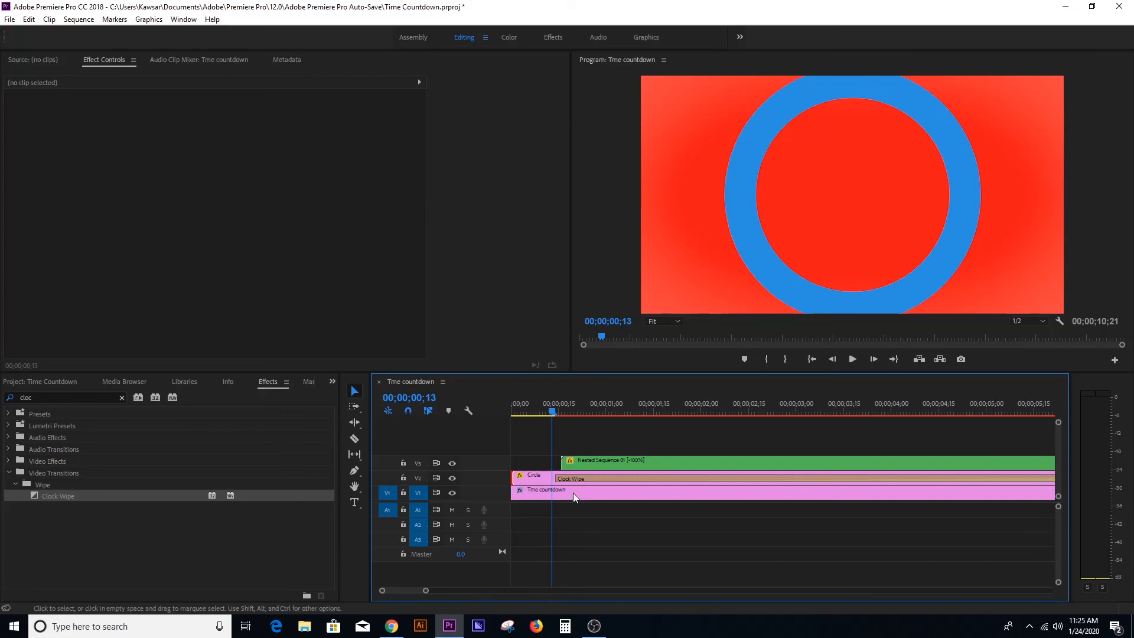
{"action": "left_click_drag", "start_coordinate": [551, 413], "coordinate": [562, 415]}
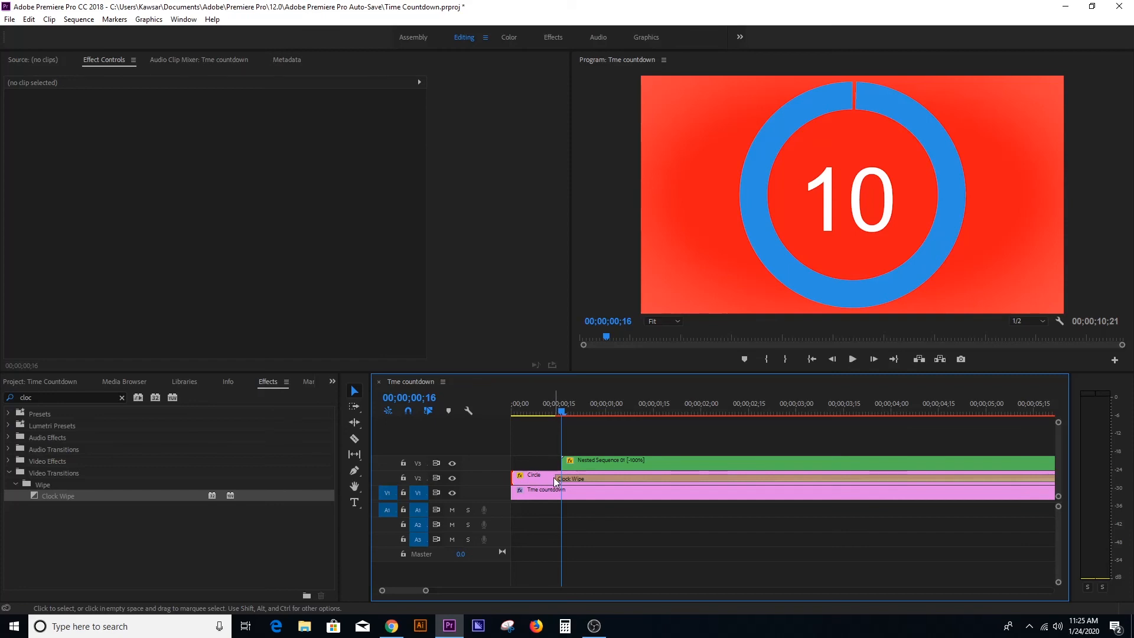
{"action": "left_click_drag", "start_coordinate": [559, 479], "coordinate": [565, 479]}
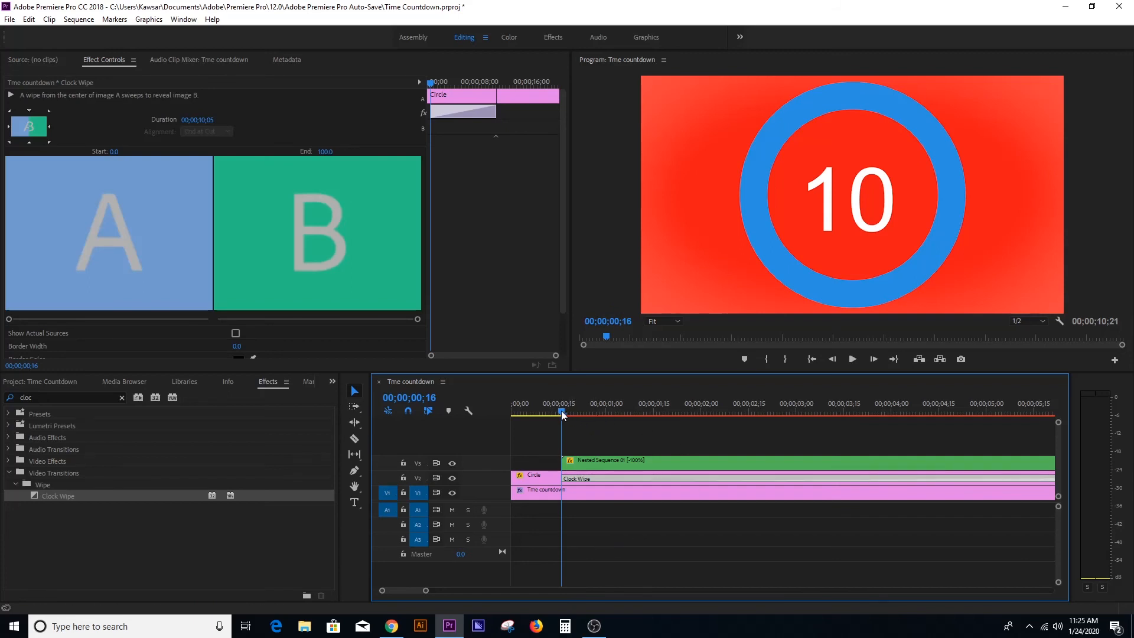
{"action": "left_click_drag", "start_coordinate": [562, 416], "coordinate": [512, 418]}
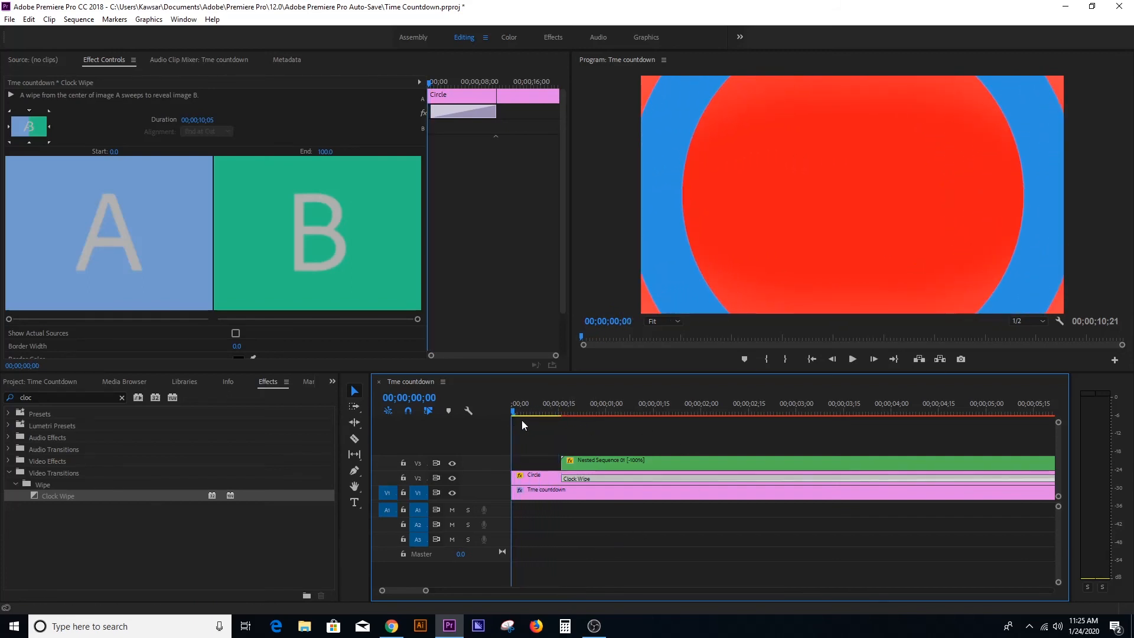
{"action": "left_click", "coordinate": [853, 358]}
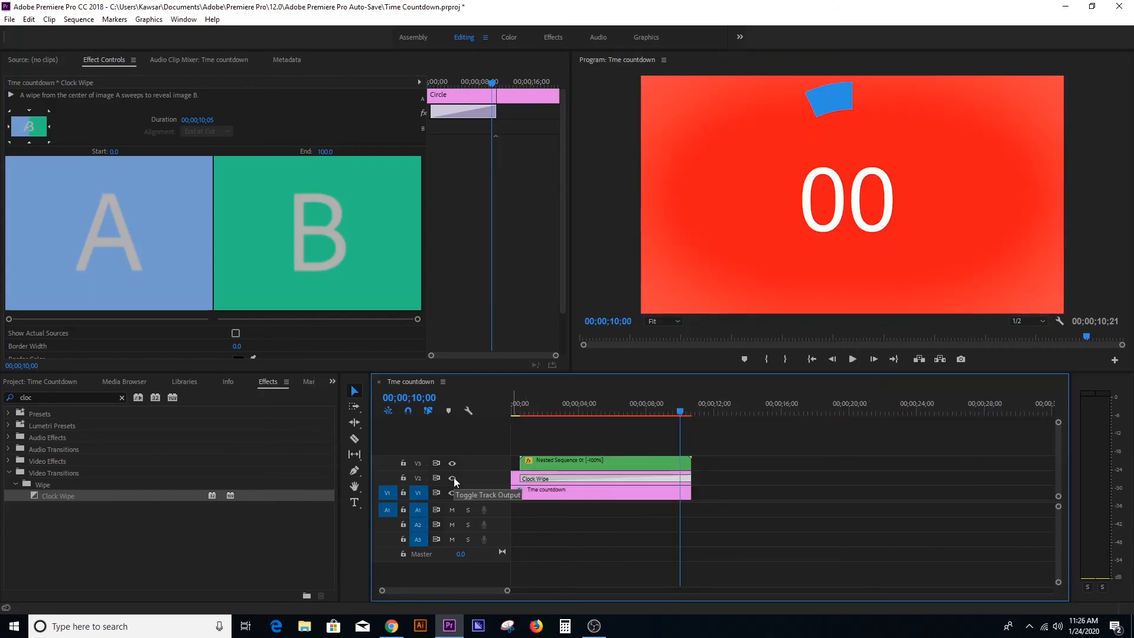
Hide the V2 track and export the frame at 00;00;10;10 as a JPEG still imported into the project.
{"action": "left_click", "coordinate": [453, 478]}
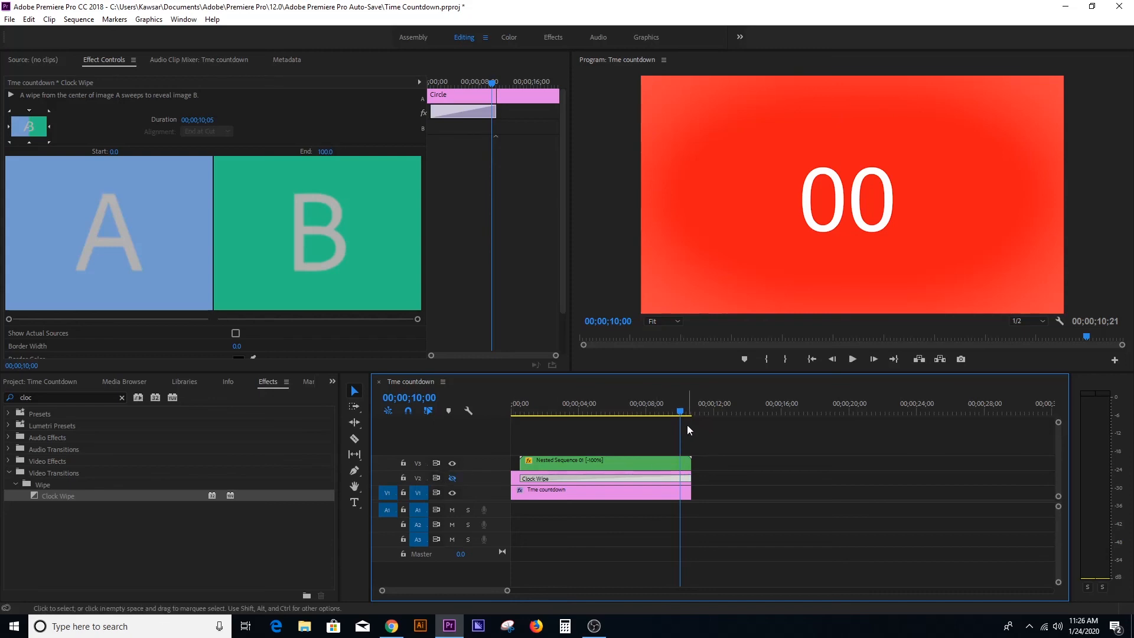
{"action": "left_click_drag", "start_coordinate": [682, 415], "coordinate": [686, 416]}
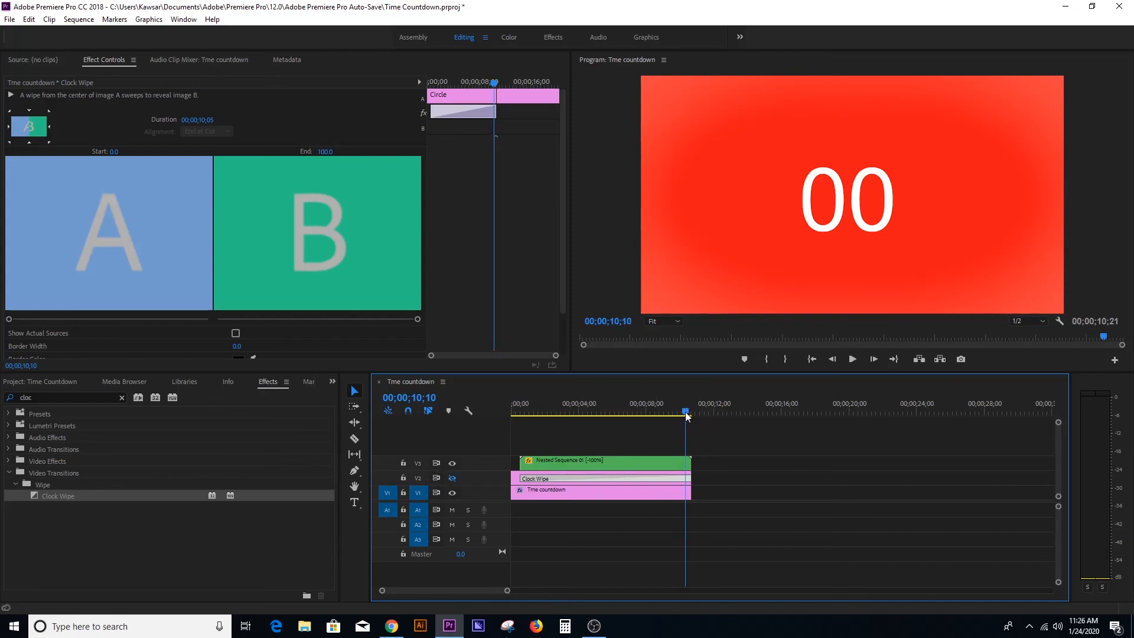
{"action": "left_click", "coordinate": [961, 359]}
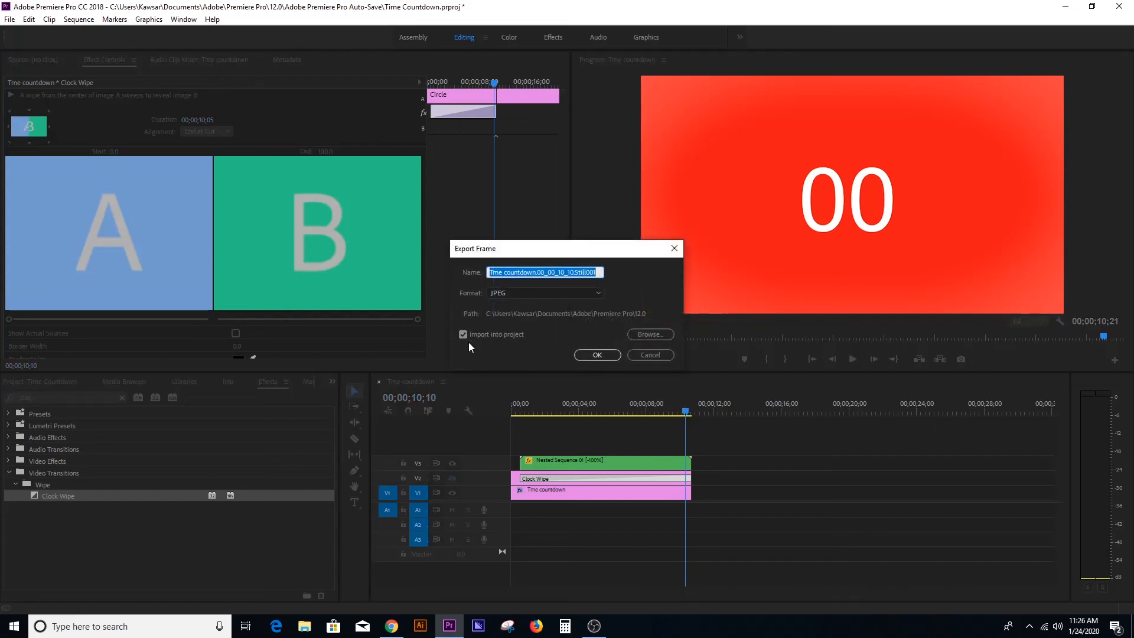
{"action": "left_click", "coordinate": [594, 292]}
{"action": "left_click", "coordinate": [517, 346]}
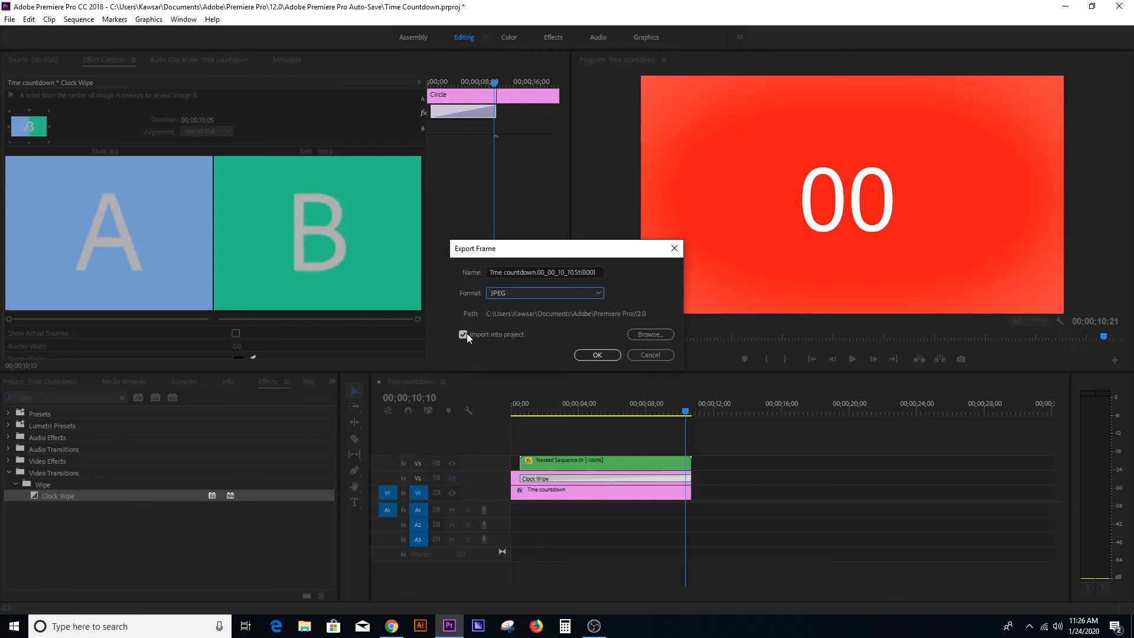
{"action": "left_click", "coordinate": [602, 355]}
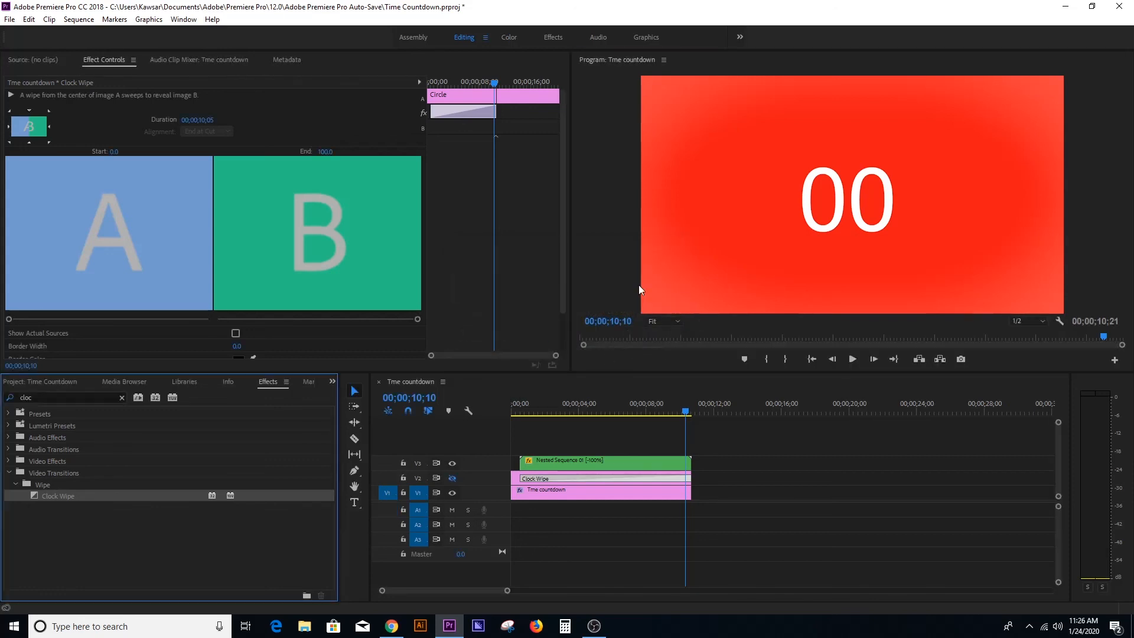
Place the exported still after the Circle clip on V2 and trim it and the V1 background to end together at 00;00;12;27.
{"action": "left_click", "coordinate": [45, 383]}
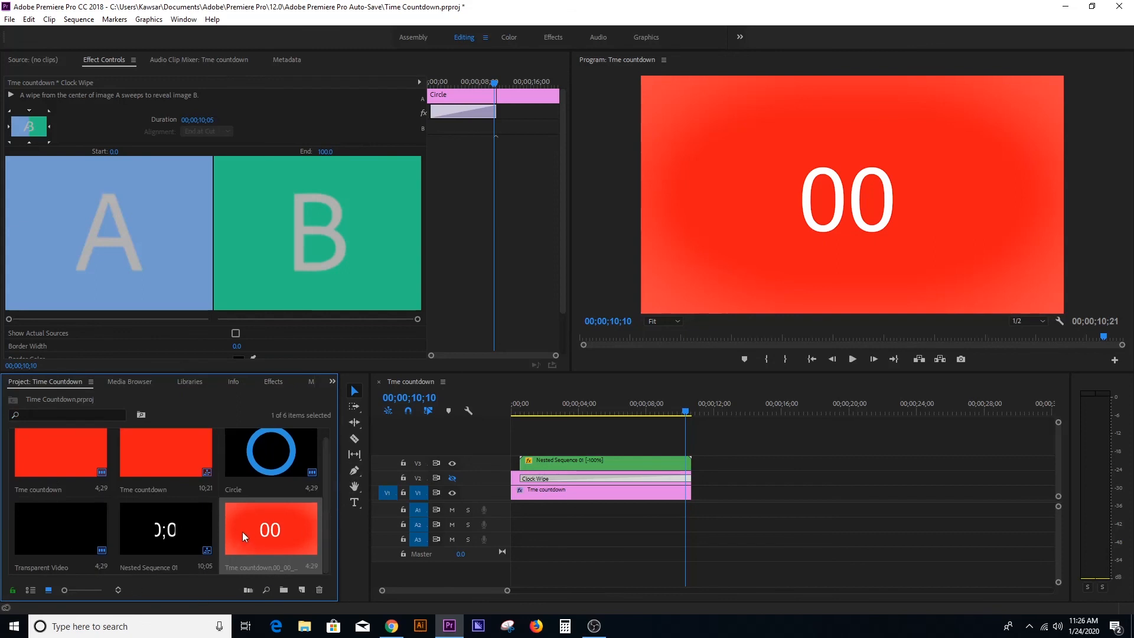
{"action": "left_click_drag", "start_coordinate": [242, 532], "coordinate": [712, 479]}
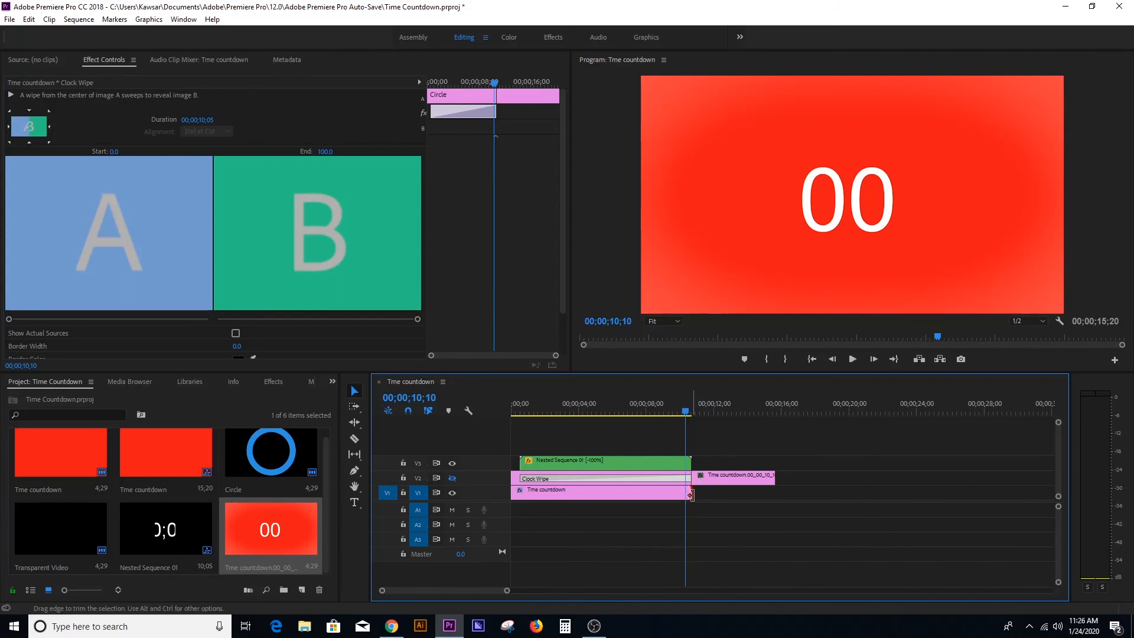
{"action": "left_click_drag", "start_coordinate": [691, 494], "coordinate": [730, 478]}
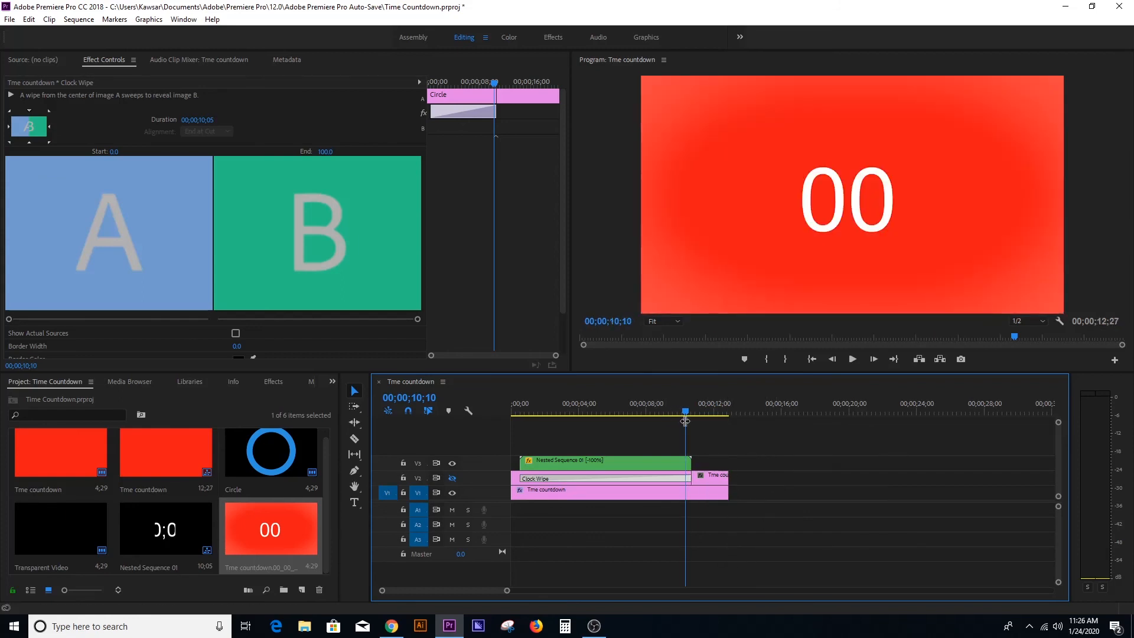
Turn the V2 track output back on and play the sequence from the first frame.
{"action": "left_click_drag", "start_coordinate": [685, 414], "coordinate": [511, 427]}
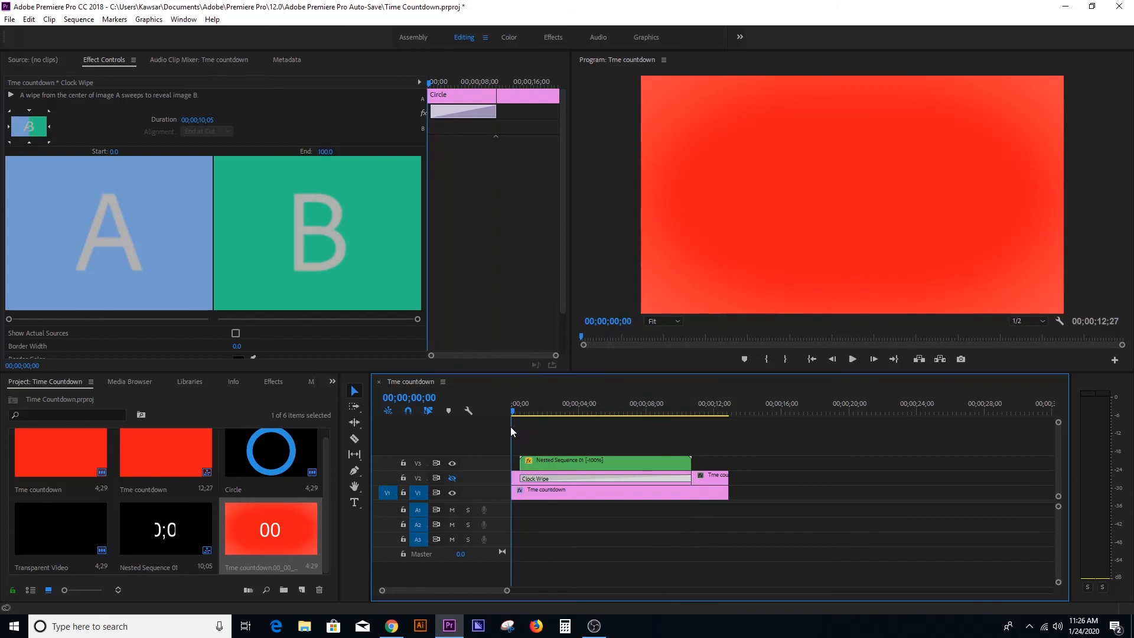
{"action": "left_click", "coordinate": [853, 359]}
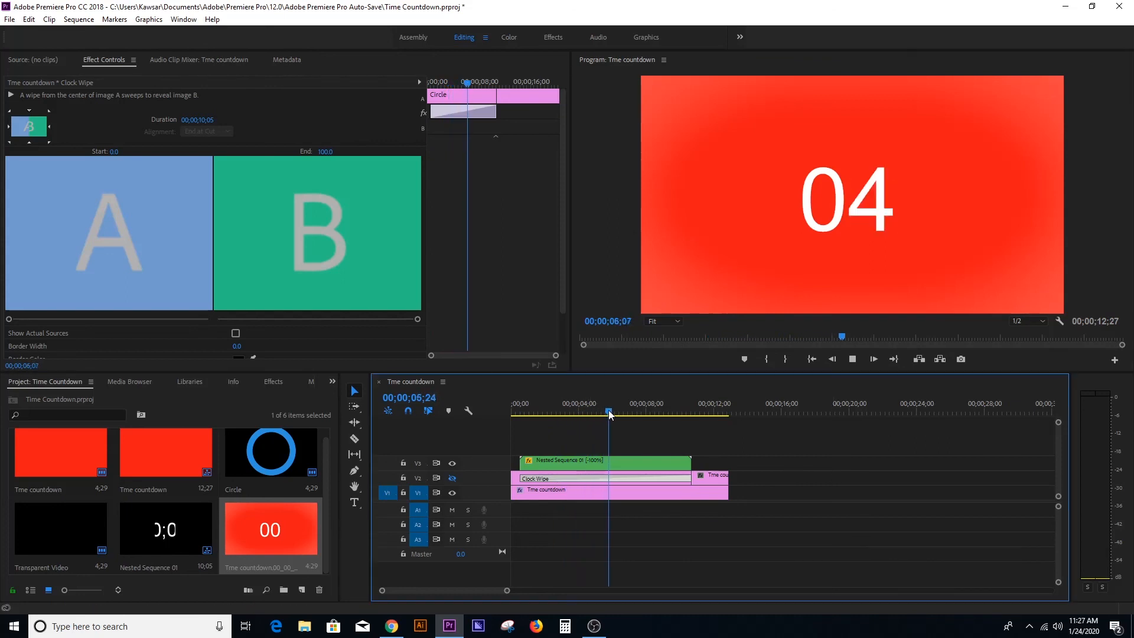
{"action": "left_click", "coordinate": [513, 411]}
{"action": "left_click", "coordinate": [452, 478]}
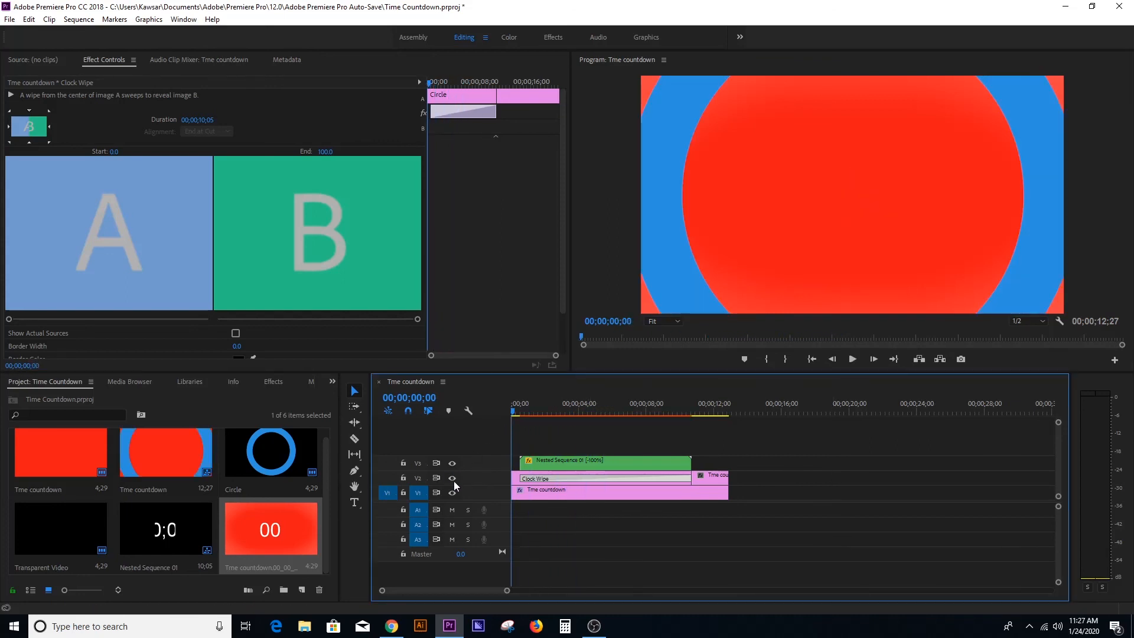
{"action": "left_click", "coordinate": [852, 360]}
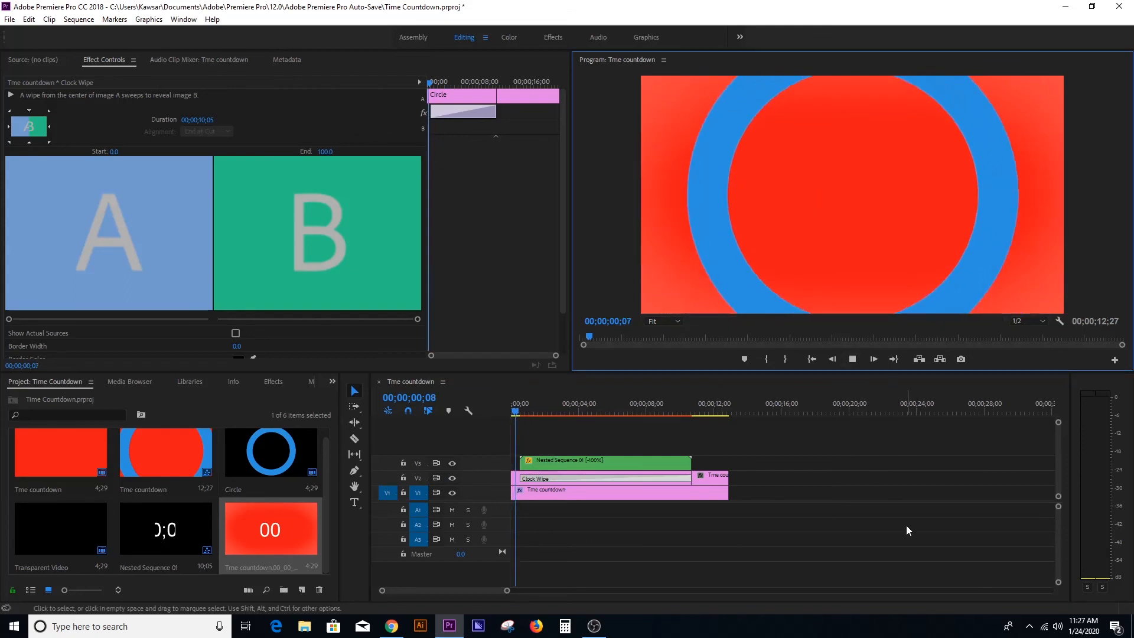